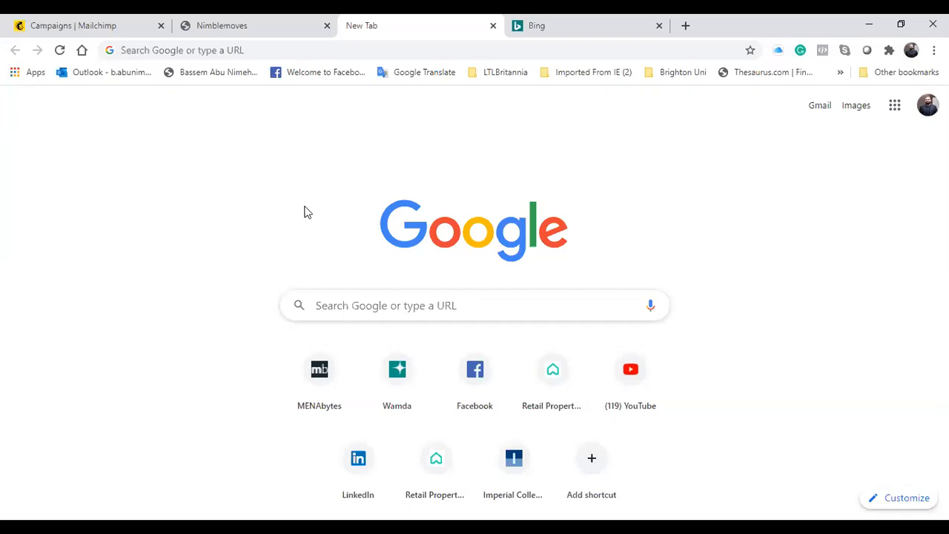
Look over the Bing homepage from its search box to the Wild Cats section.
{"action": "left_click", "coordinate": [634, 37]}
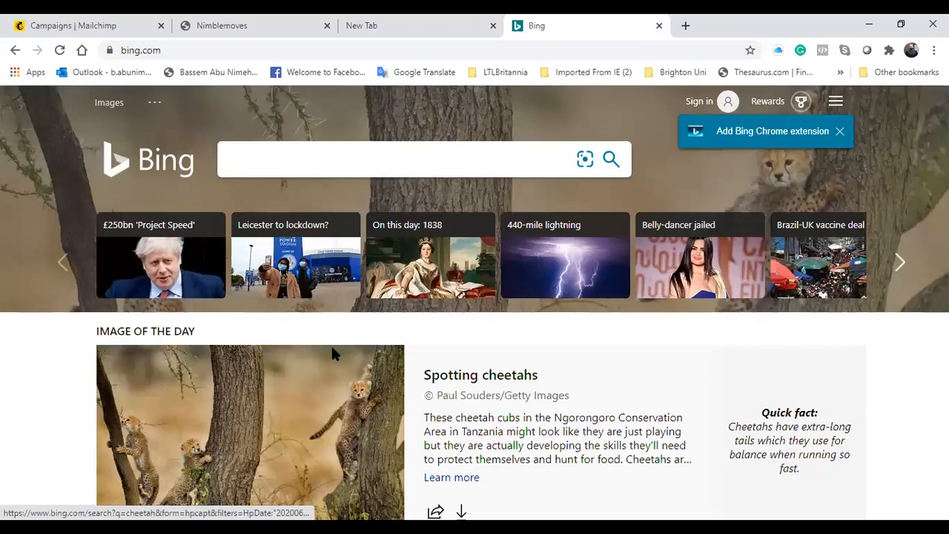
{"action": "scroll", "coordinate": [365, 358], "scroll_direction": "down", "scroll_amount": 3}
{"action": "scroll", "coordinate": [366, 356], "scroll_direction": "up", "scroll_amount": 4}
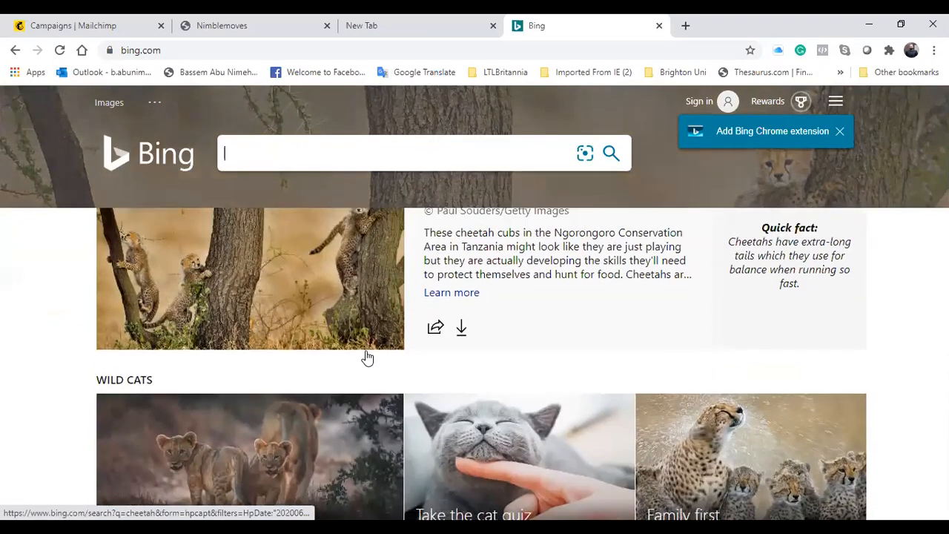
{"action": "scroll", "coordinate": [409, 263], "scroll_direction": "down", "scroll_amount": 1}
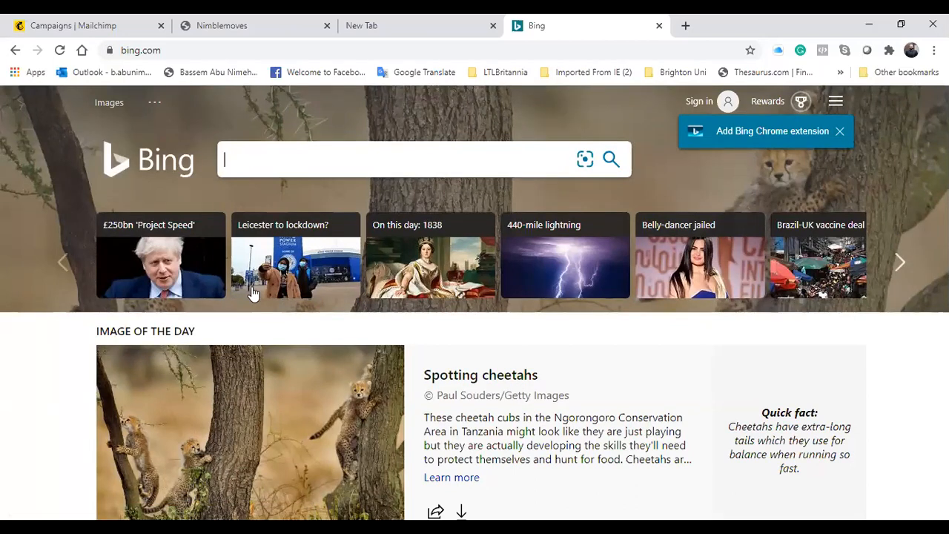
{"action": "scroll", "coordinate": [415, 400], "scroll_direction": "down", "scroll_amount": 1}
{"action": "scroll", "coordinate": [355, 407], "scroll_direction": "down", "scroll_amount": 3}
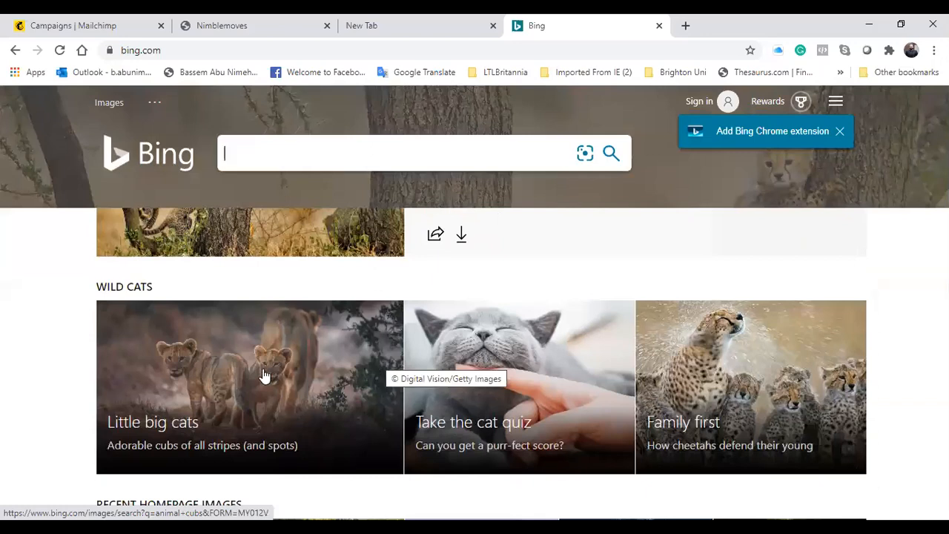
{"action": "scroll", "coordinate": [331, 383], "scroll_direction": "up", "scroll_amount": 2}
{"action": "scroll", "coordinate": [348, 349], "scroll_direction": "up", "scroll_amount": 1}
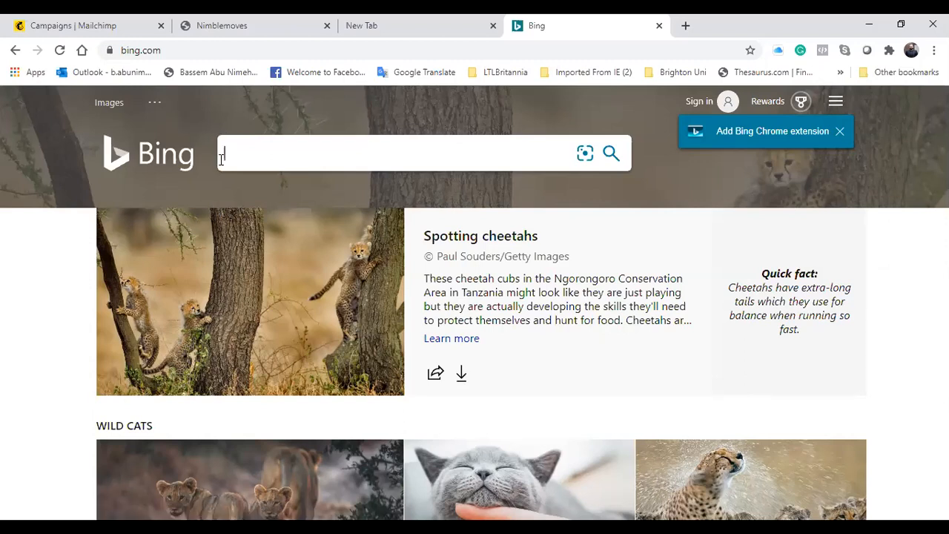
Examine the Nimblemoves landing page from its headline through the intro text to the Our Approach section.
{"action": "key", "text": "ctrl+2"}
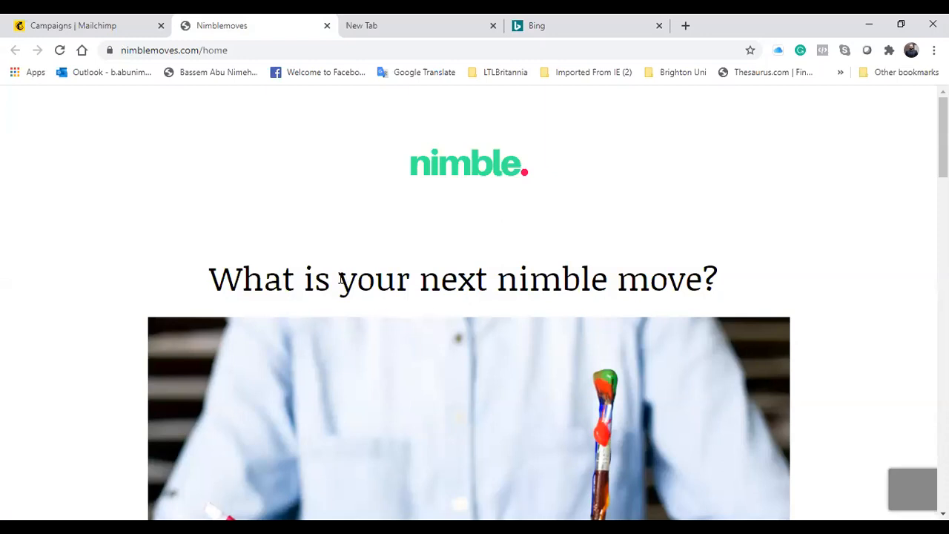
{"action": "scroll", "coordinate": [339, 278], "scroll_direction": "down", "scroll_amount": 4}
{"action": "scroll", "coordinate": [339, 278], "scroll_direction": "down", "scroll_amount": 2}
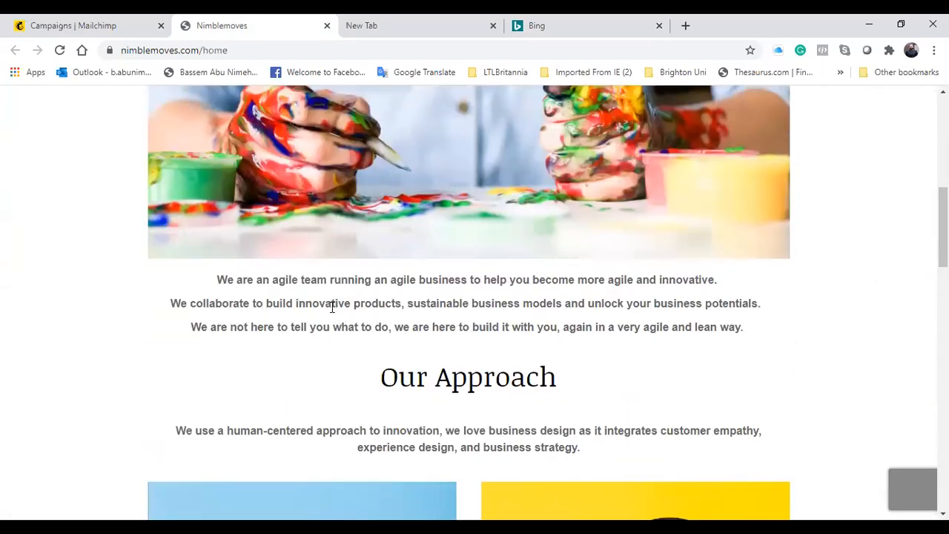
{"action": "scroll", "coordinate": [332, 305], "scroll_direction": "down", "scroll_amount": 1}
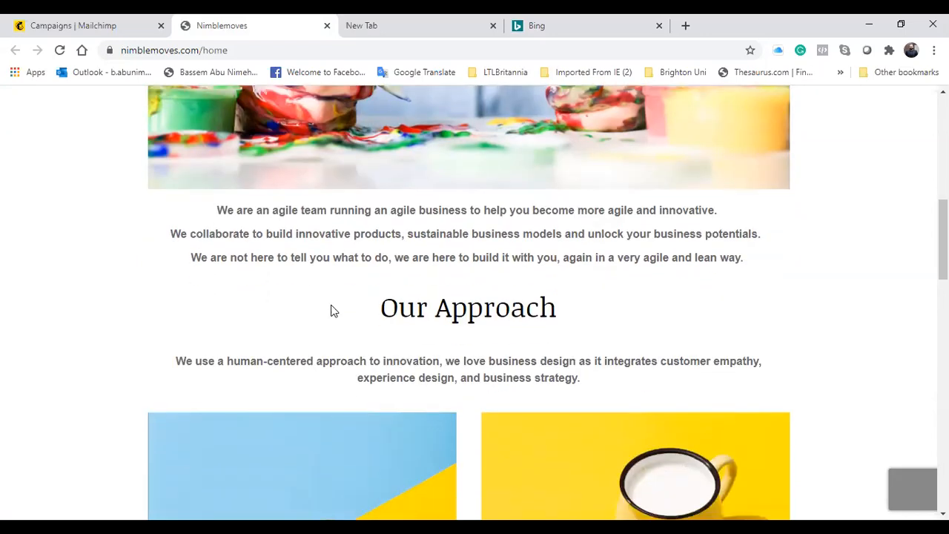
{"action": "scroll", "coordinate": [332, 306], "scroll_direction": "down", "scroll_amount": 1}
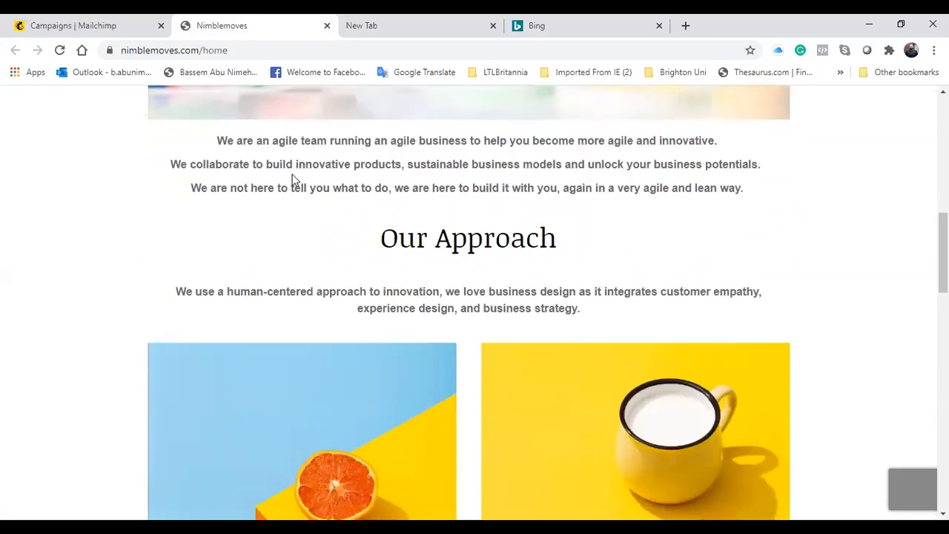
{"action": "scroll", "coordinate": [339, 221], "scroll_direction": "down", "scroll_amount": 2}
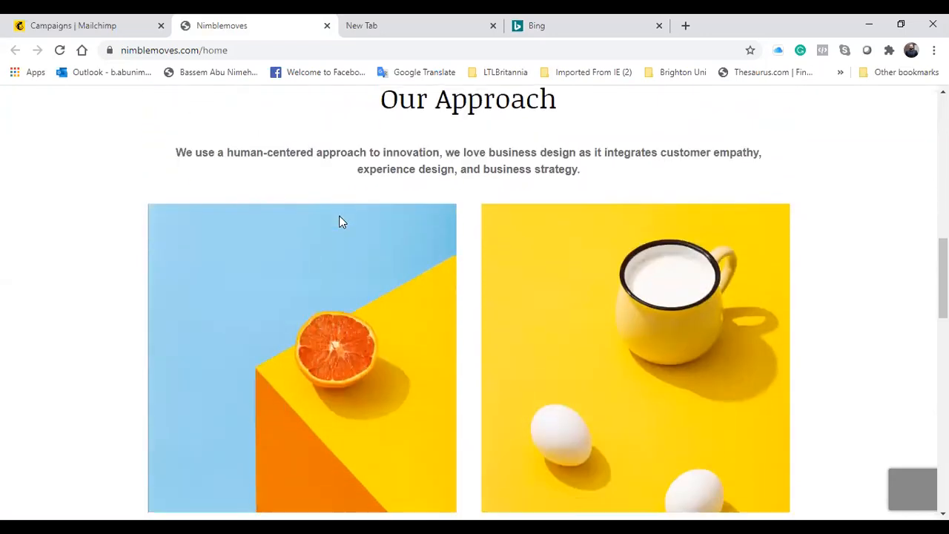
{"action": "scroll", "coordinate": [339, 221], "scroll_direction": "down", "scroll_amount": 1}
{"action": "scroll", "coordinate": [330, 227], "scroll_direction": "down", "scroll_amount": 1}
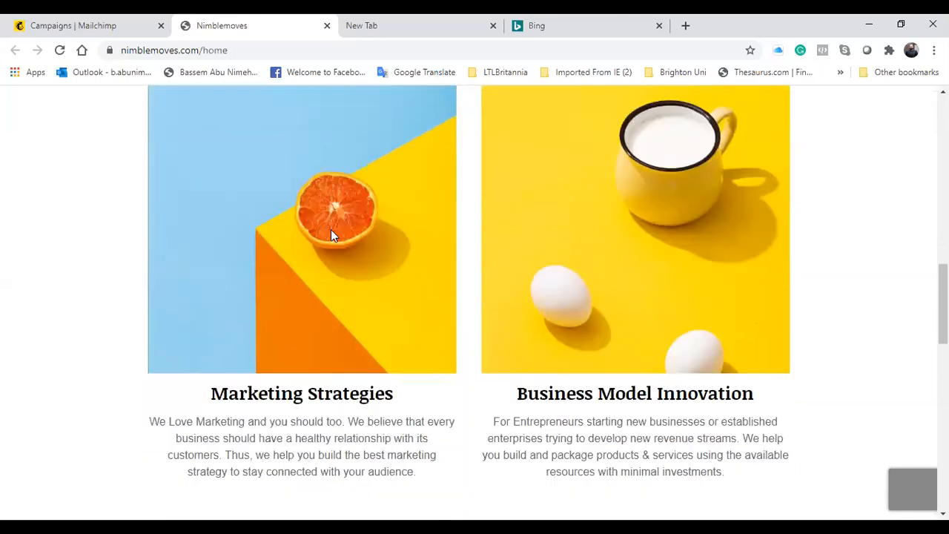
{"action": "scroll", "coordinate": [330, 232], "scroll_direction": "up", "scroll_amount": 6}
{"action": "scroll", "coordinate": [467, 185], "scroll_direction": "down", "scroll_amount": 3}
{"action": "scroll", "coordinate": [267, 188], "scroll_direction": "down", "scroll_amount": 1}
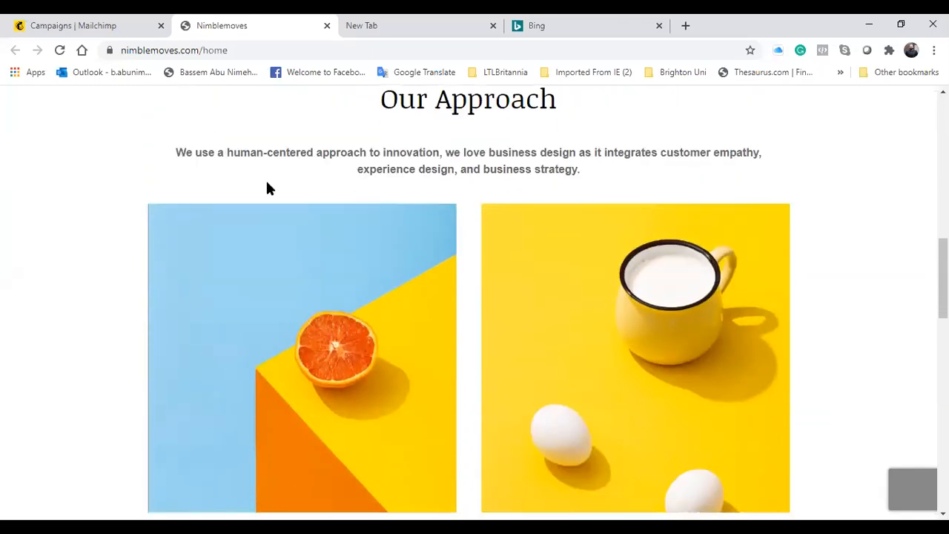
Review the Nimblemoves service descriptions and subscription form, and return to the page's headline.
{"action": "scroll", "coordinate": [490, 194], "scroll_direction": "down", "scroll_amount": 4}
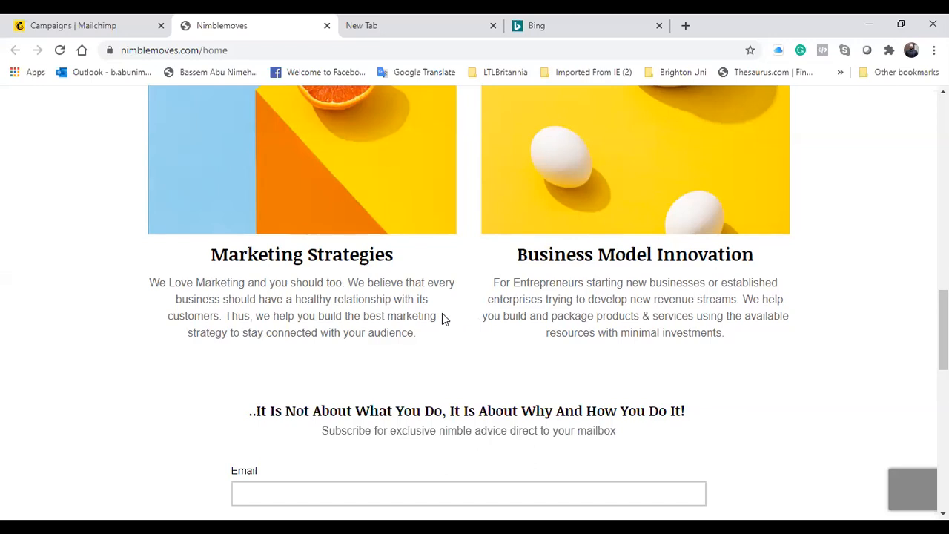
{"action": "scroll", "coordinate": [443, 319], "scroll_direction": "down", "scroll_amount": 2}
{"action": "scroll", "coordinate": [443, 316], "scroll_direction": "down", "scroll_amount": 8}
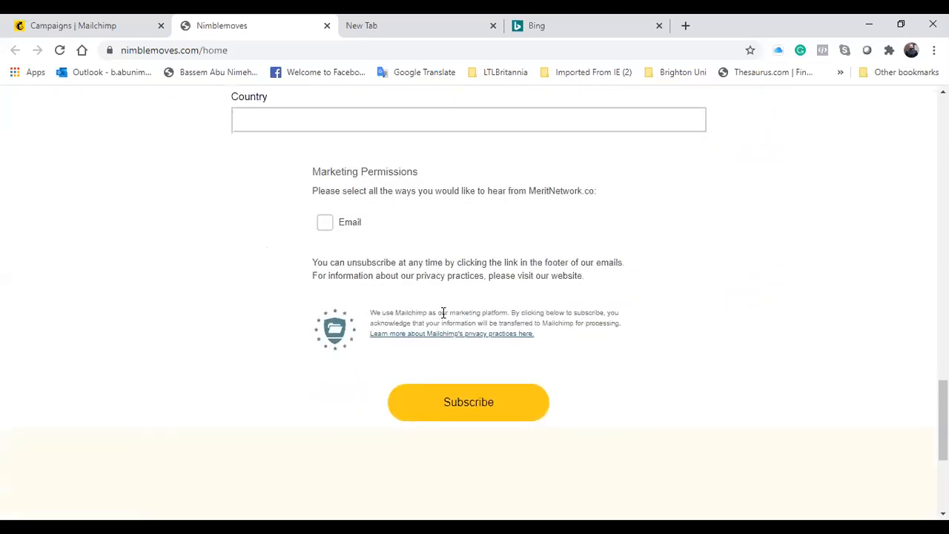
{"action": "scroll", "coordinate": [442, 312], "scroll_direction": "up", "scroll_amount": 6}
{"action": "scroll", "coordinate": [442, 312], "scroll_direction": "up", "scroll_amount": 10}
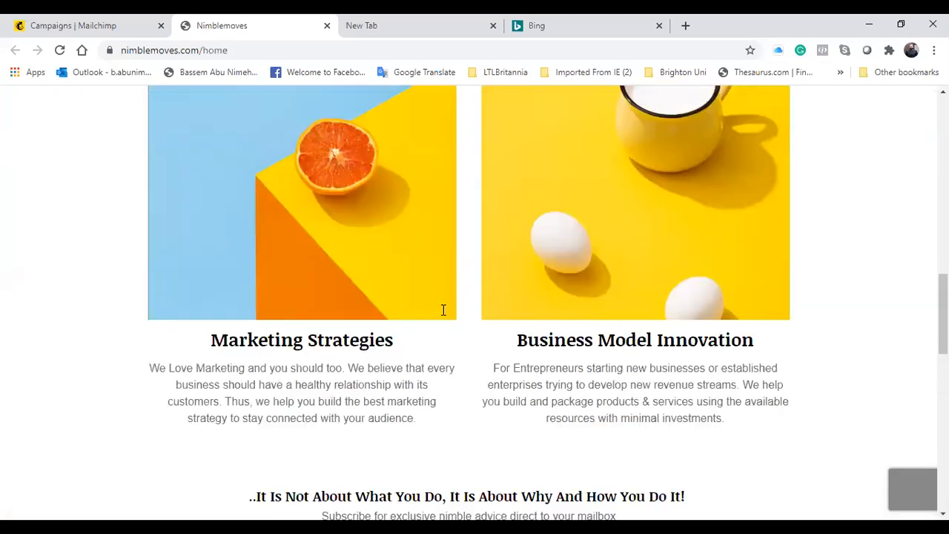
{"action": "scroll", "coordinate": [443, 310], "scroll_direction": "up", "scroll_amount": 8}
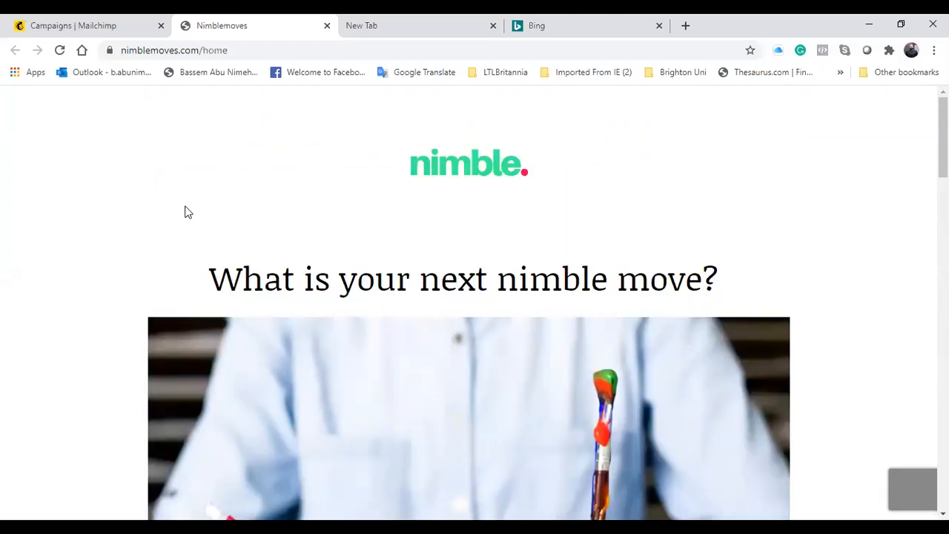
Switch to Mailchimp and review the available Create and Brand options.
{"action": "left_click", "coordinate": [93, 27]}
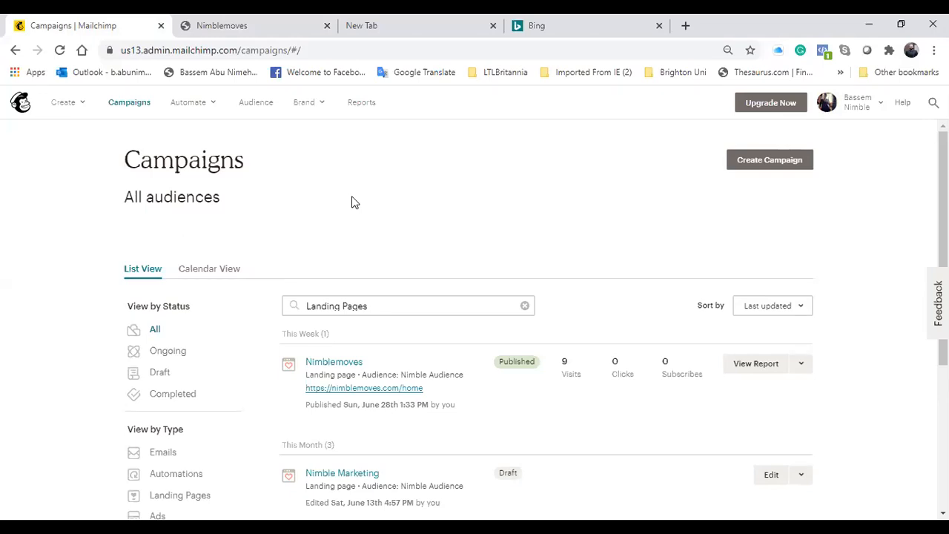
{"action": "left_click", "coordinate": [80, 110]}
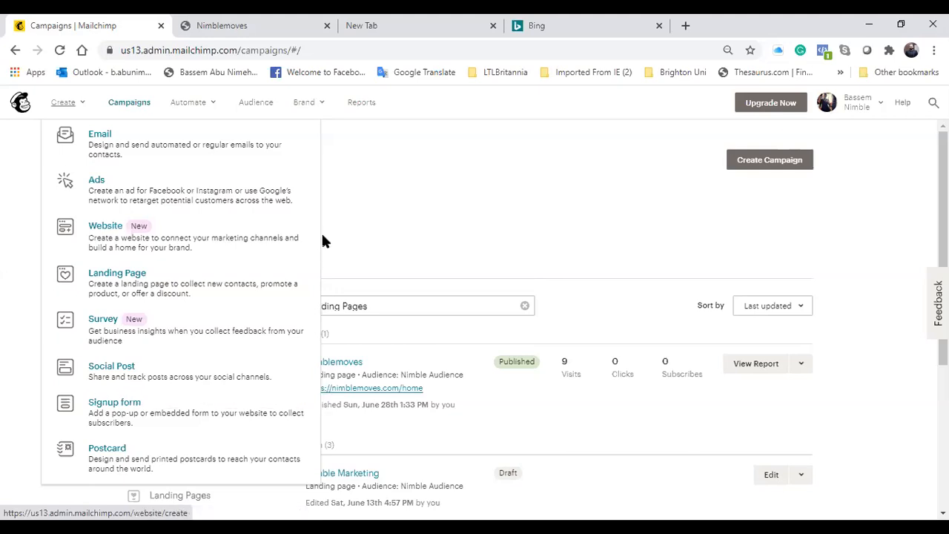
{"action": "left_click", "coordinate": [403, 160]}
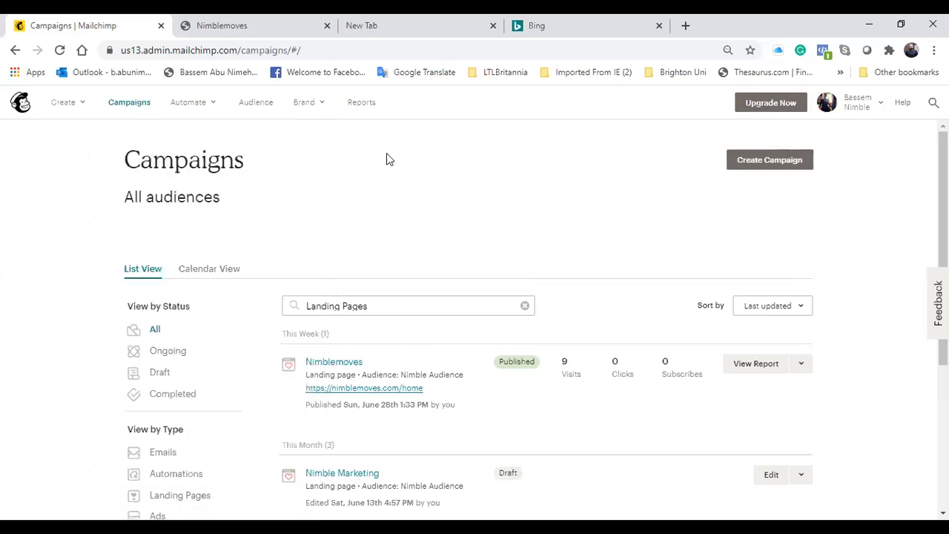
{"action": "left_click", "coordinate": [318, 105]}
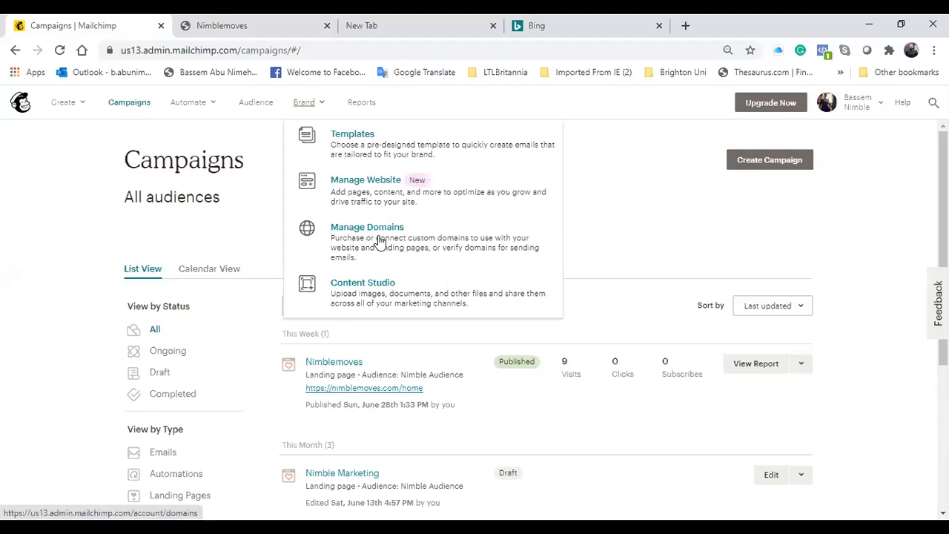
{"action": "left_click", "coordinate": [65, 181]}
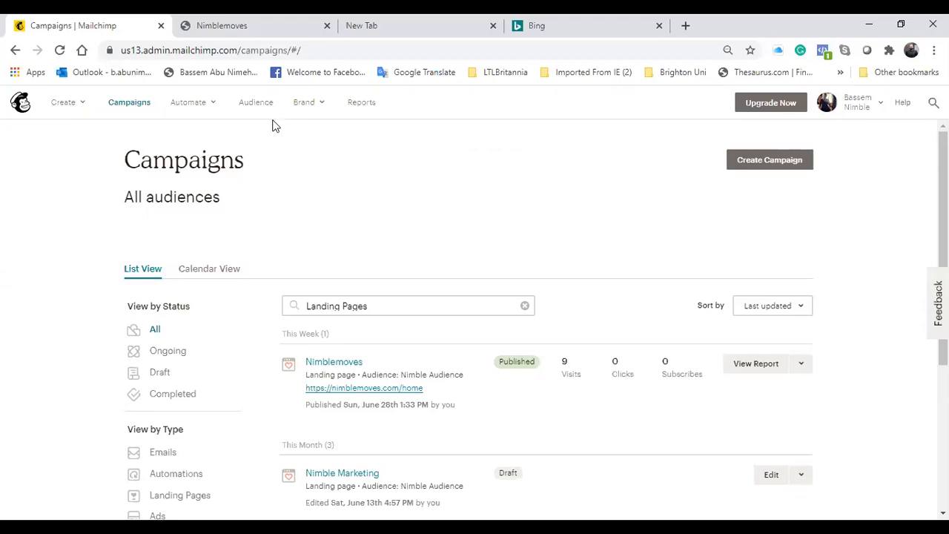
Revisit the published Nimblemoves page and view its Our Approach section.
{"action": "key", "text": "ctrl+Tab"}
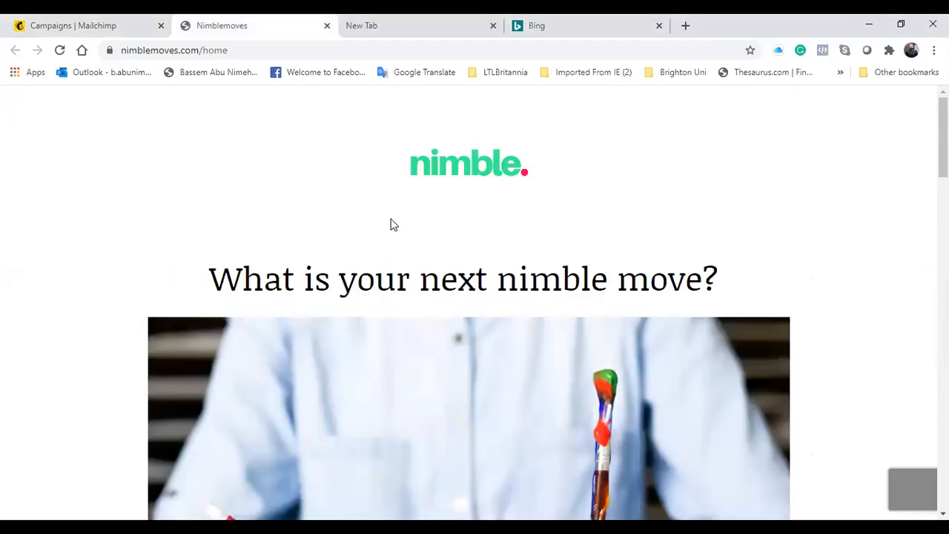
{"action": "scroll", "coordinate": [391, 226], "scroll_direction": "down", "scroll_amount": 1}
{"action": "scroll", "coordinate": [390, 239], "scroll_direction": "down", "scroll_amount": 7}
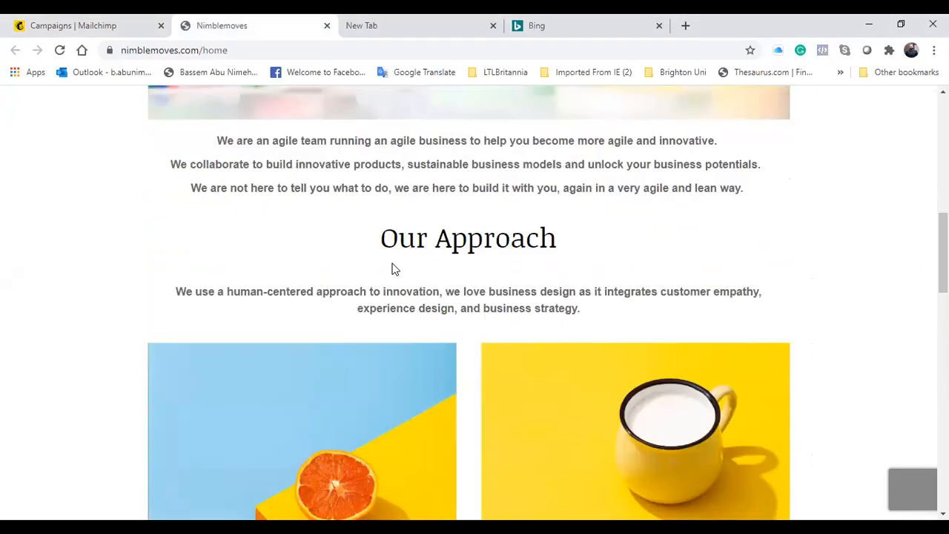
In Mailchimp, create a landing page named "51labs special" for the Nimble Audience.
{"action": "left_click", "coordinate": [77, 24]}
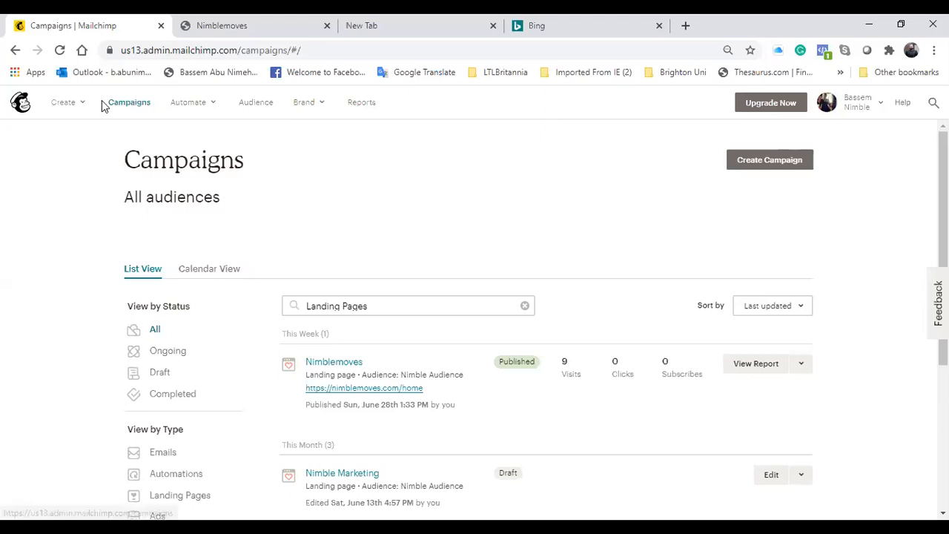
{"action": "left_click", "coordinate": [66, 102]}
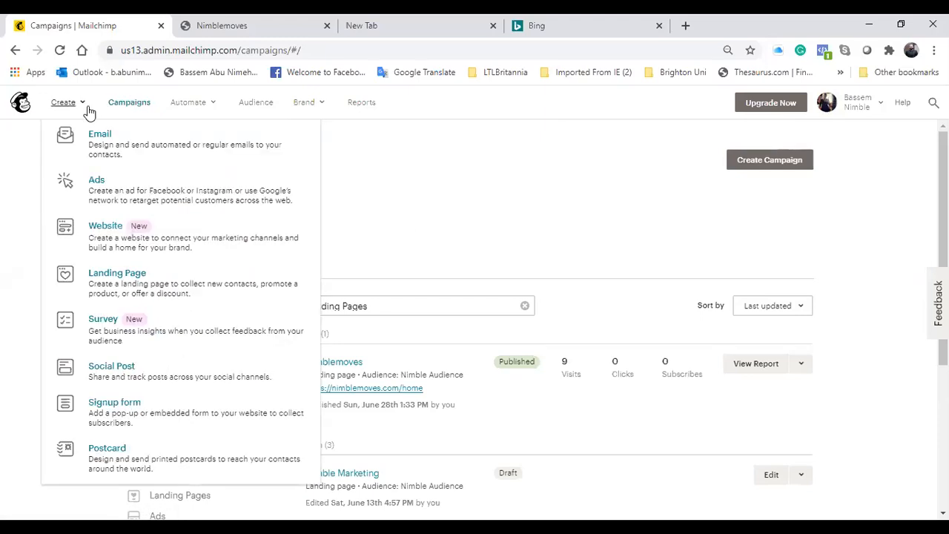
{"action": "left_click", "coordinate": [115, 275]}
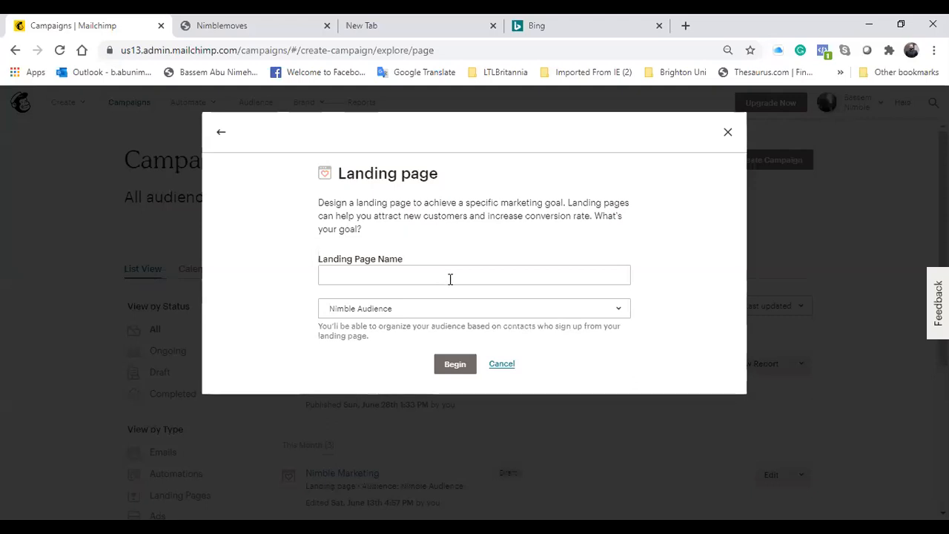
{"action": "left_click", "coordinate": [395, 277]}
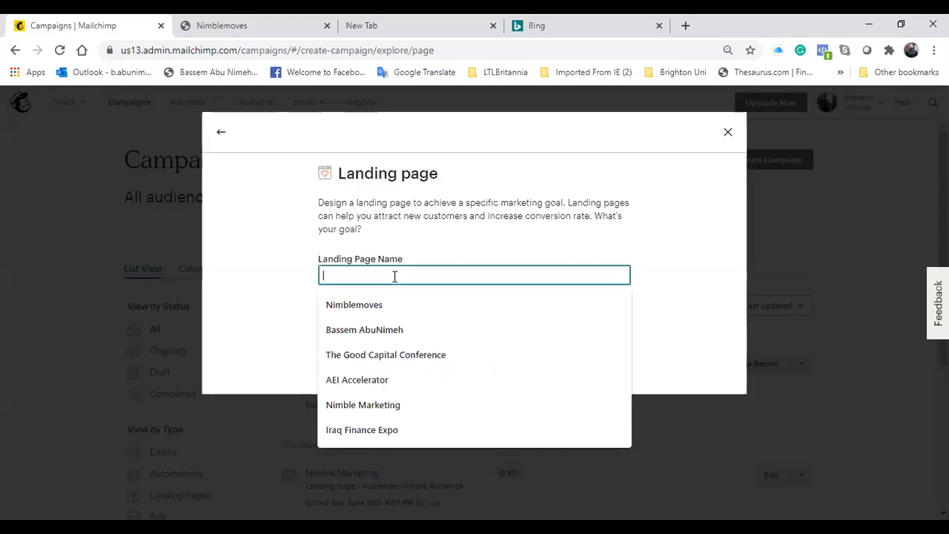
{"action": "type", "text": "5"}
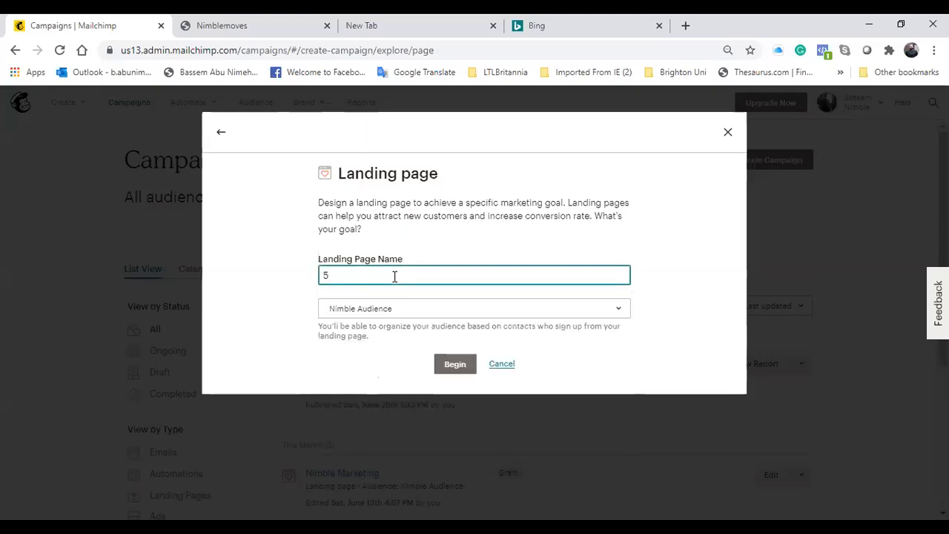
{"action": "type", "text": "'1labs "}
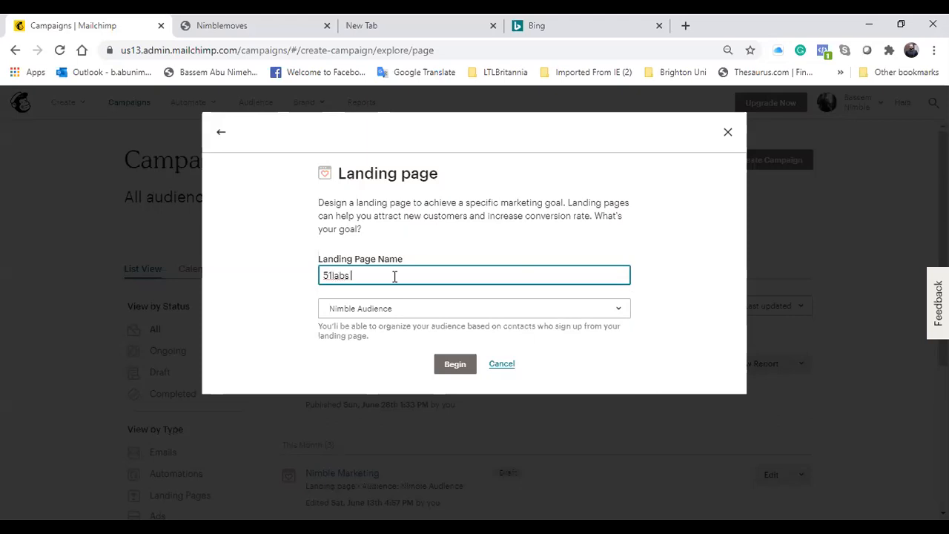
{"action": "type", "text": "special"}
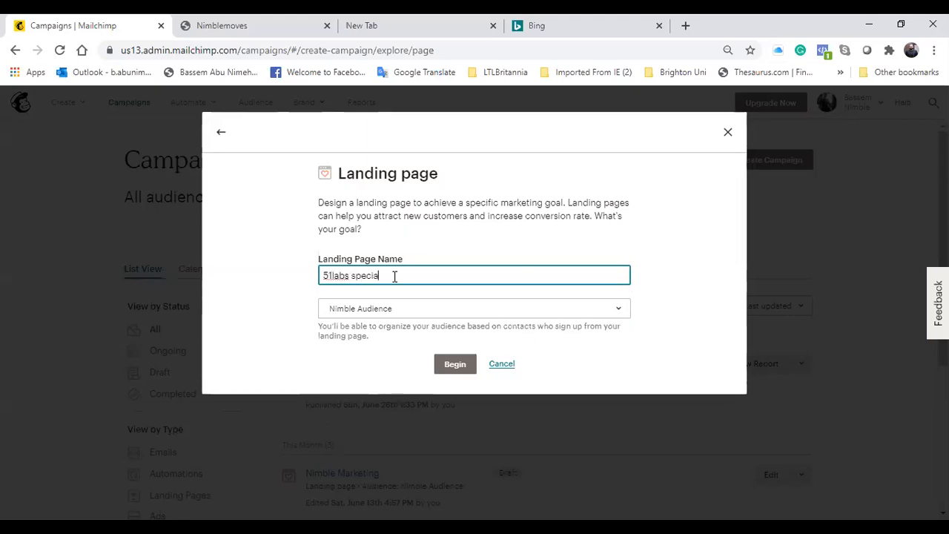
{"action": "key", "text": "BackSpace"}
{"action": "left_click", "coordinate": [436, 361]}
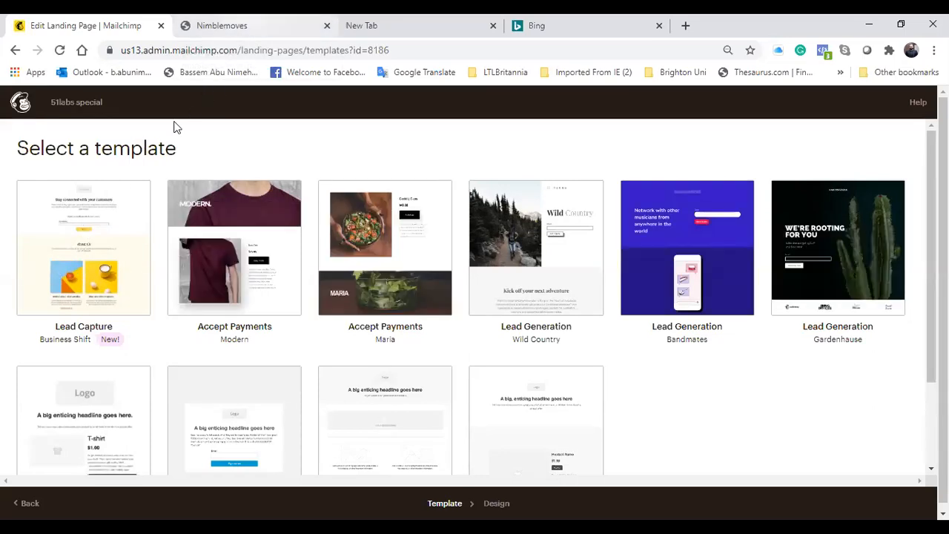
Apply the Wild Country Lead Generation template to the new landing page and look over its signup section.
{"action": "key", "text": "ctrl+Tab"}
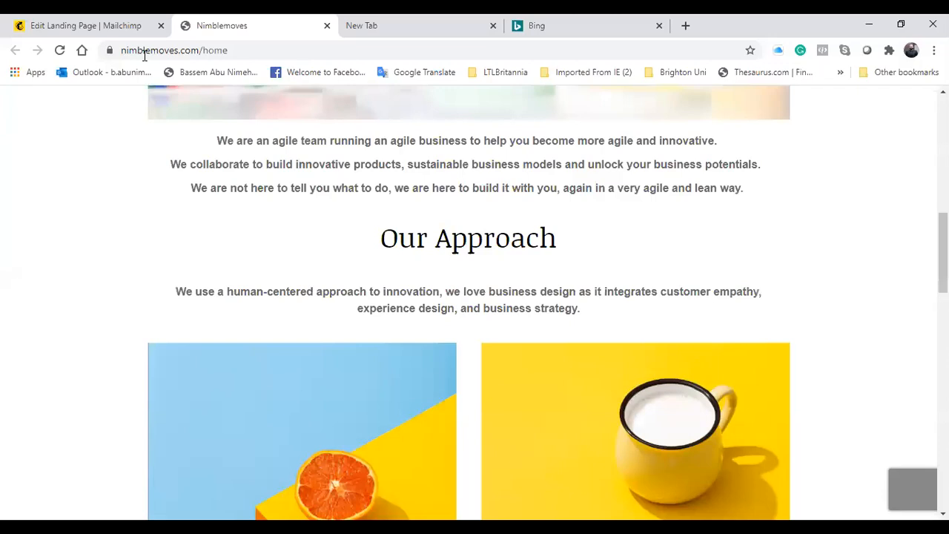
{"action": "key", "text": "ctrl+shift+Tab"}
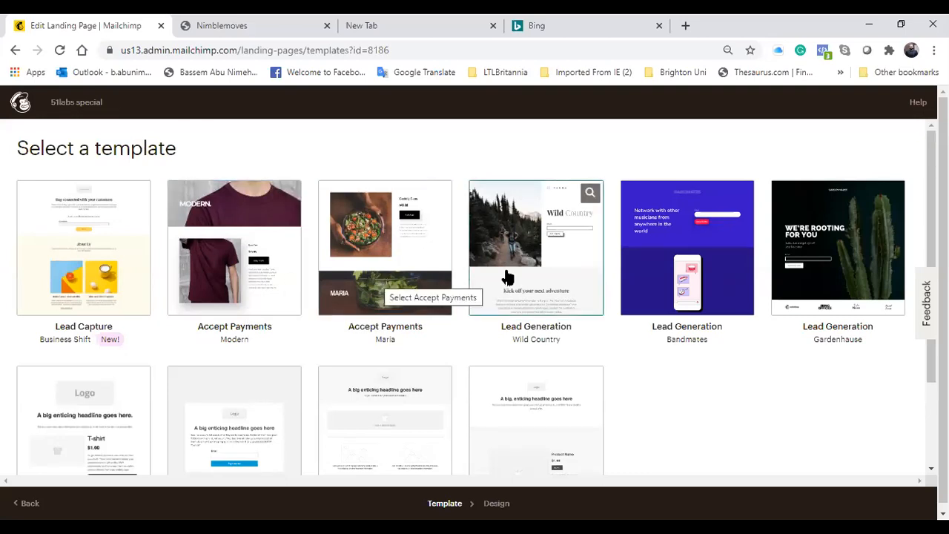
{"action": "left_click", "coordinate": [541, 249]}
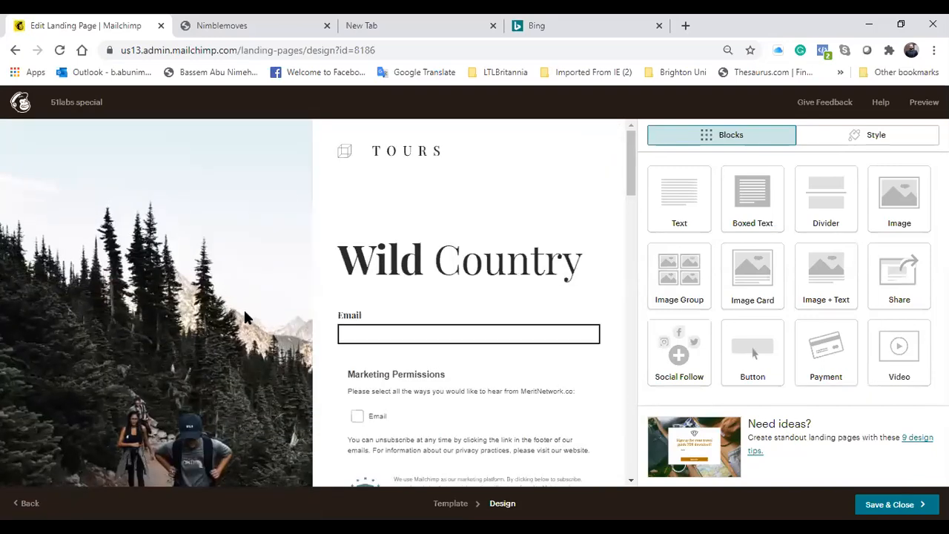
{"action": "scroll", "coordinate": [235, 328], "scroll_direction": "down", "scroll_amount": 6}
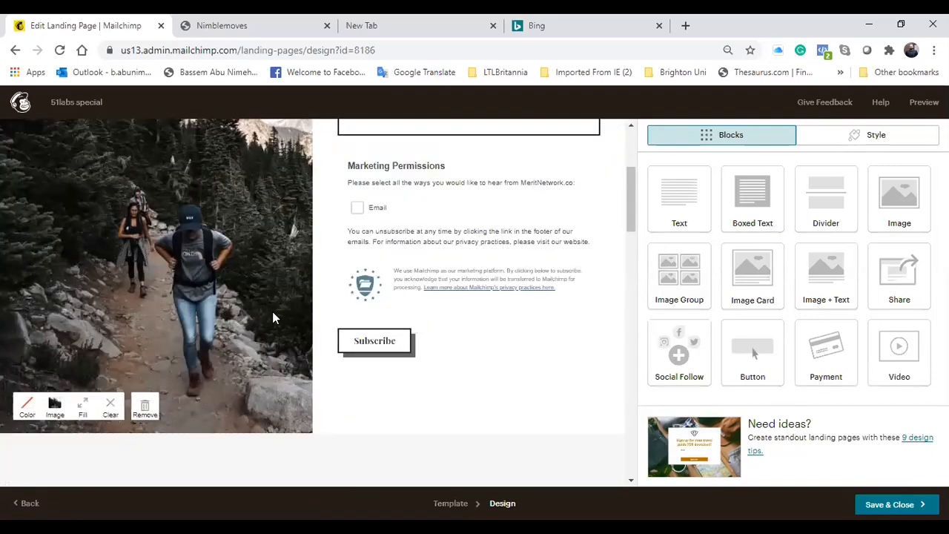
Look through the template's lower sections and delete the "Wild Country" heading block above the Get A Quote button.
{"action": "scroll", "coordinate": [304, 312], "scroll_direction": "down", "scroll_amount": 10}
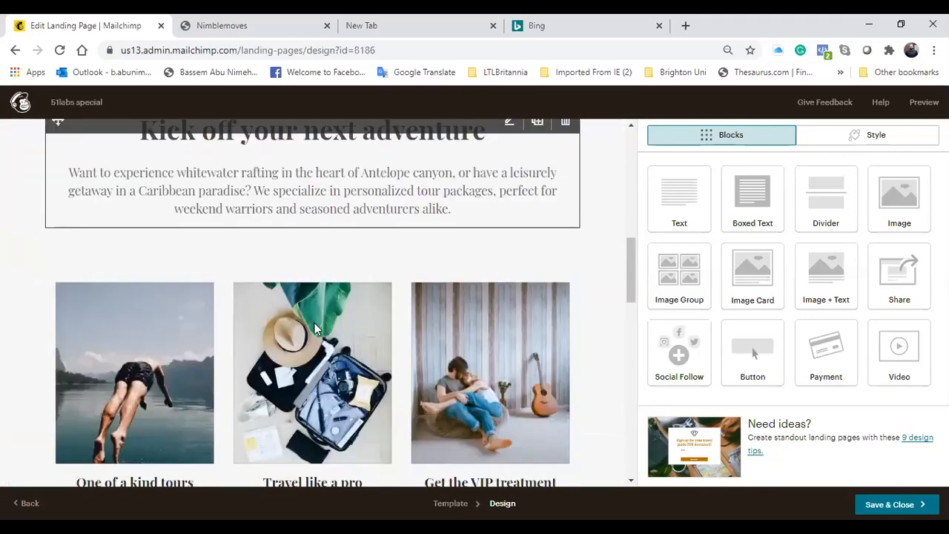
{"action": "scroll", "coordinate": [318, 319], "scroll_direction": "down", "scroll_amount": 7}
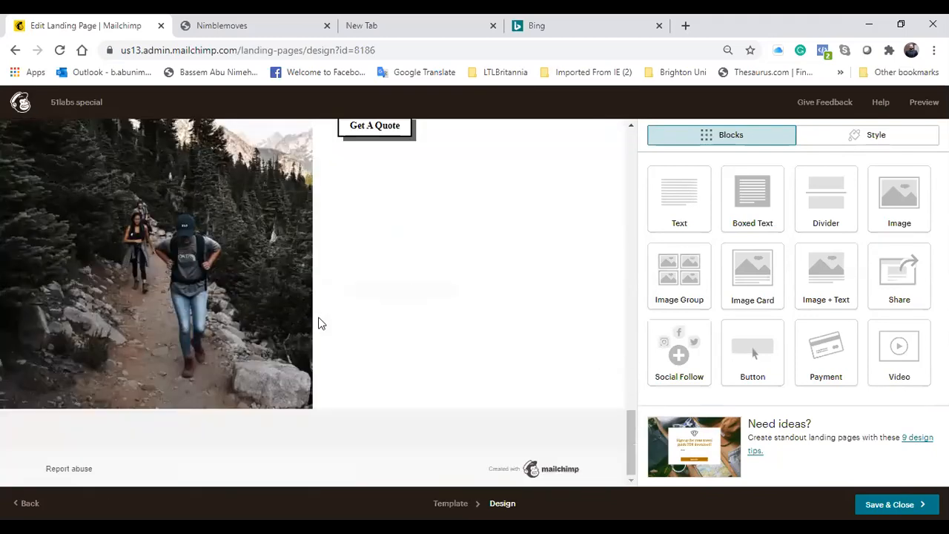
{"action": "scroll", "coordinate": [319, 323], "scroll_direction": "up", "scroll_amount": 4}
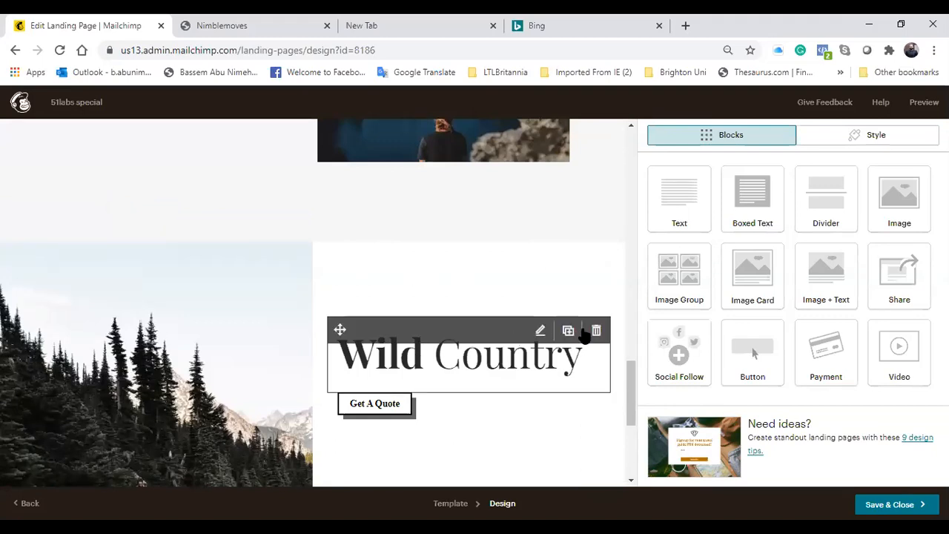
{"action": "left_click", "coordinate": [593, 331]}
{"action": "left_click", "coordinate": [363, 338]}
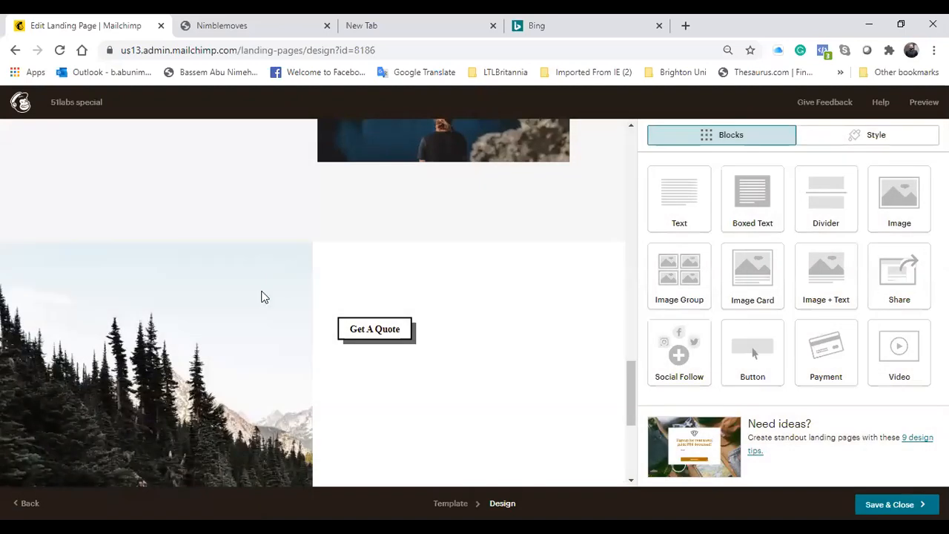
Delete the "Take the road less traveled" text and image block.
{"action": "scroll", "coordinate": [485, 311], "scroll_direction": "up", "scroll_amount": 2}
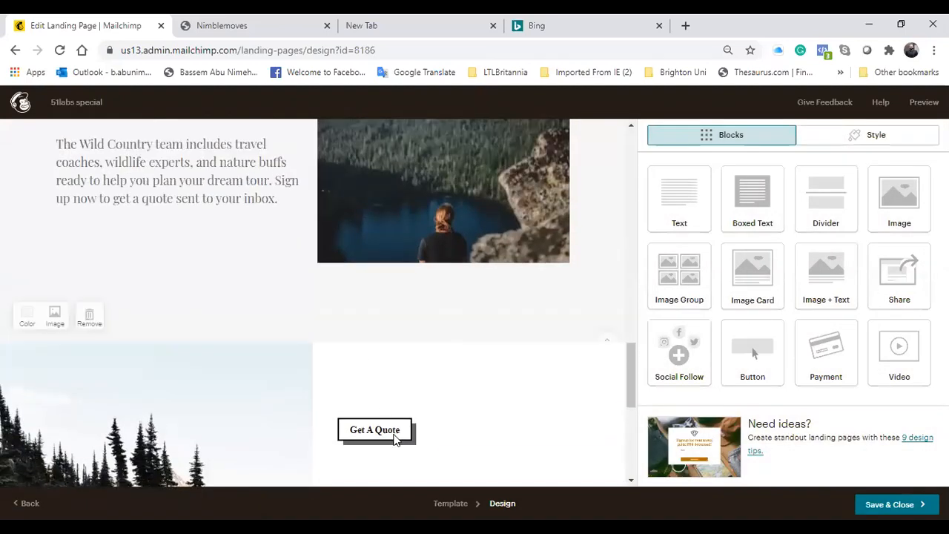
{"action": "scroll", "coordinate": [517, 333], "scroll_direction": "up", "scroll_amount": 3}
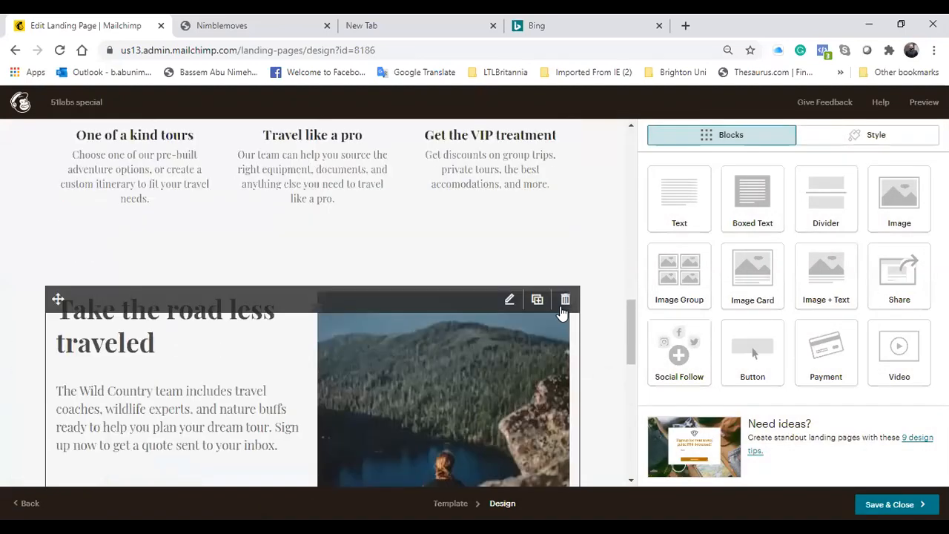
{"action": "left_click", "coordinate": [565, 299]}
{"action": "left_click", "coordinate": [345, 350]}
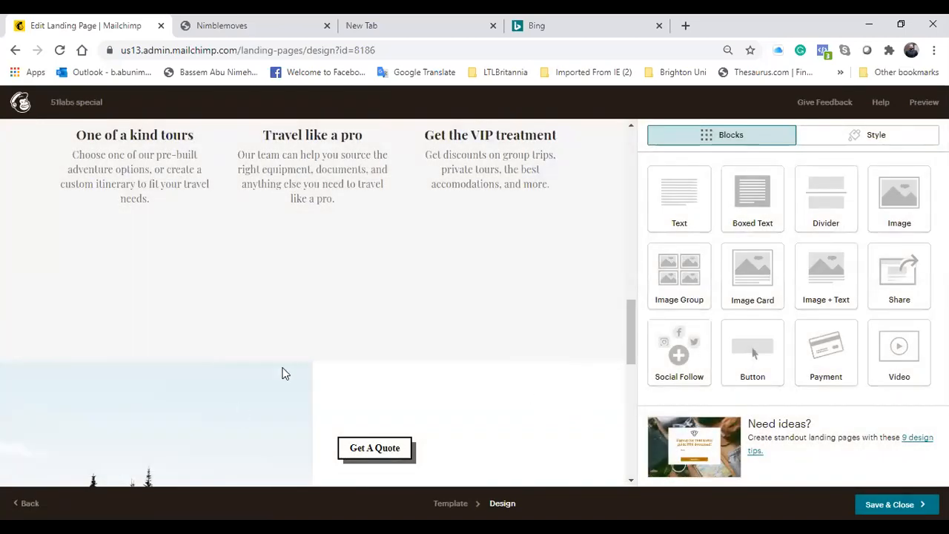
Delete the three-image card block containing "One of a kind tours", "Travel like a pro" and "Get the VIP treatment".
{"action": "scroll", "coordinate": [299, 368], "scroll_direction": "down", "scroll_amount": 2}
{"action": "scroll", "coordinate": [390, 363], "scroll_direction": "down", "scroll_amount": 5}
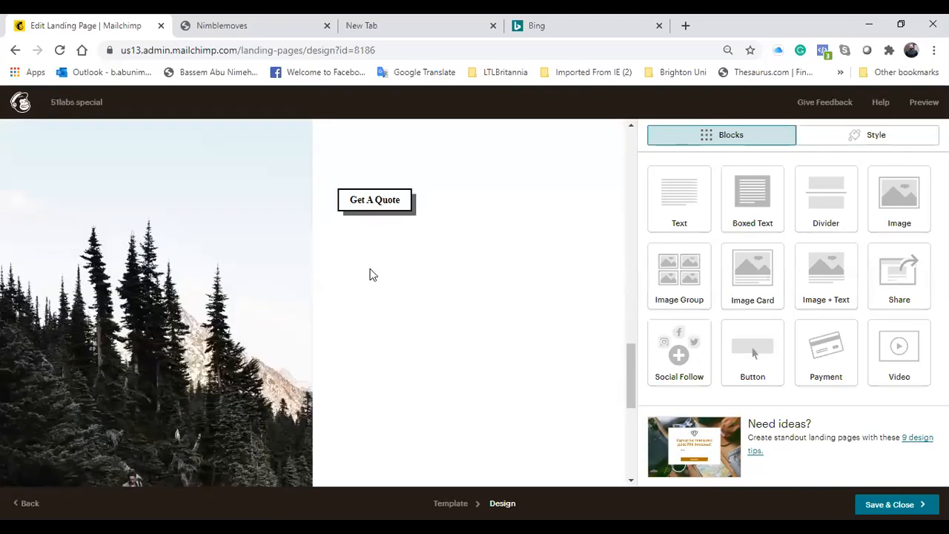
{"action": "scroll", "coordinate": [267, 364], "scroll_direction": "down", "scroll_amount": 1}
{"action": "scroll", "coordinate": [250, 354], "scroll_direction": "up", "scroll_amount": 1}
{"action": "scroll", "coordinate": [250, 353], "scroll_direction": "down", "scroll_amount": 1}
{"action": "scroll", "coordinate": [366, 355], "scroll_direction": "up", "scroll_amount": 10}
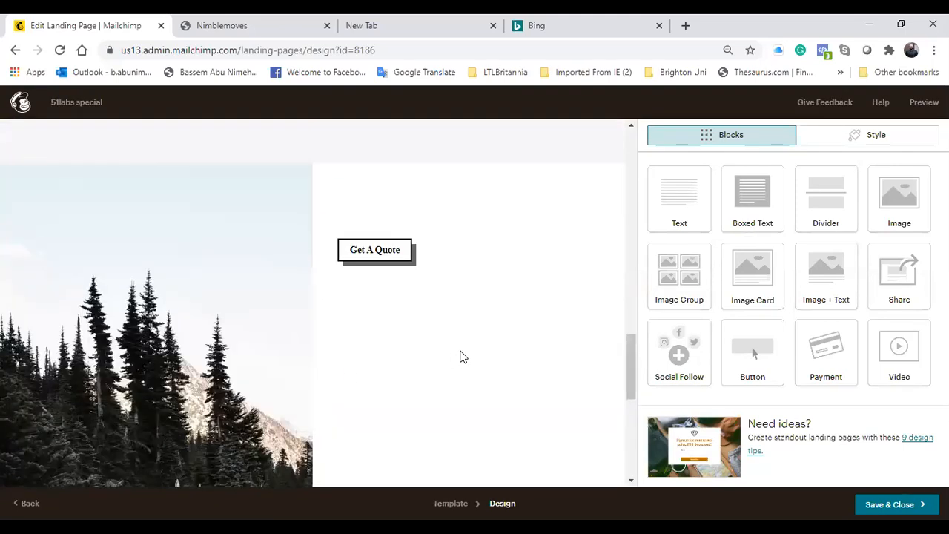
{"action": "scroll", "coordinate": [490, 319], "scroll_direction": "up", "scroll_amount": 1}
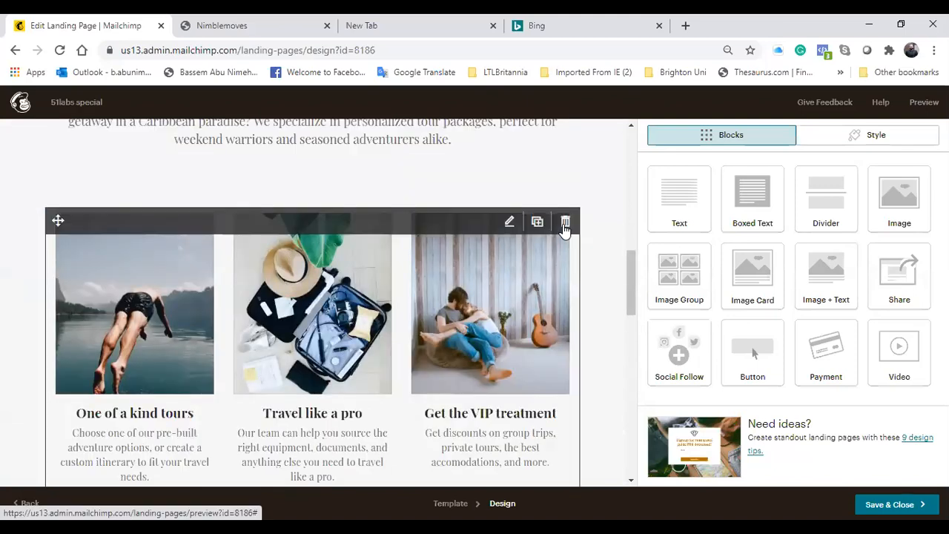
{"action": "left_click", "coordinate": [565, 221]}
{"action": "left_click", "coordinate": [345, 349]}
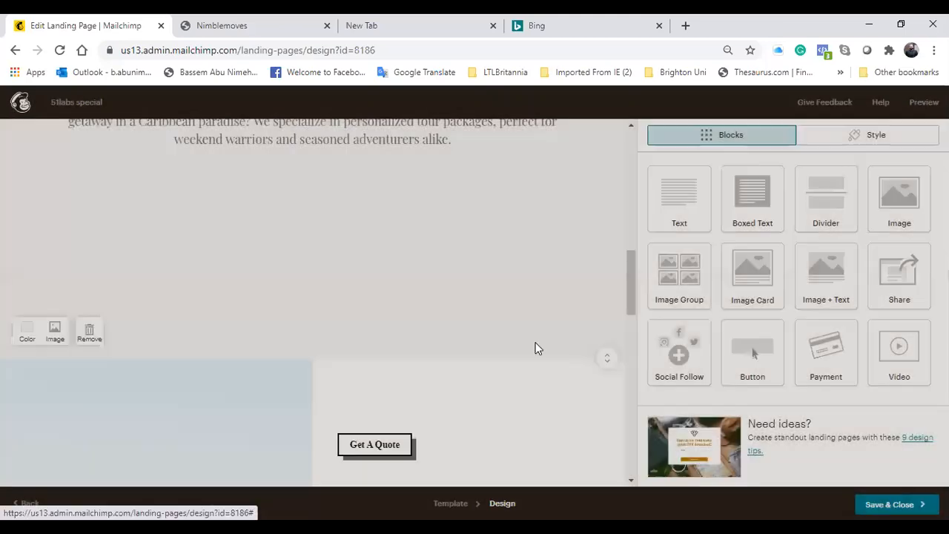
Replace the Tours logo at the start of the page with the green nimble logo from My Files and save the image block.
{"action": "scroll", "coordinate": [539, 393], "scroll_direction": "up", "scroll_amount": 4}
{"action": "scroll", "coordinate": [538, 399], "scroll_direction": "up", "scroll_amount": 5}
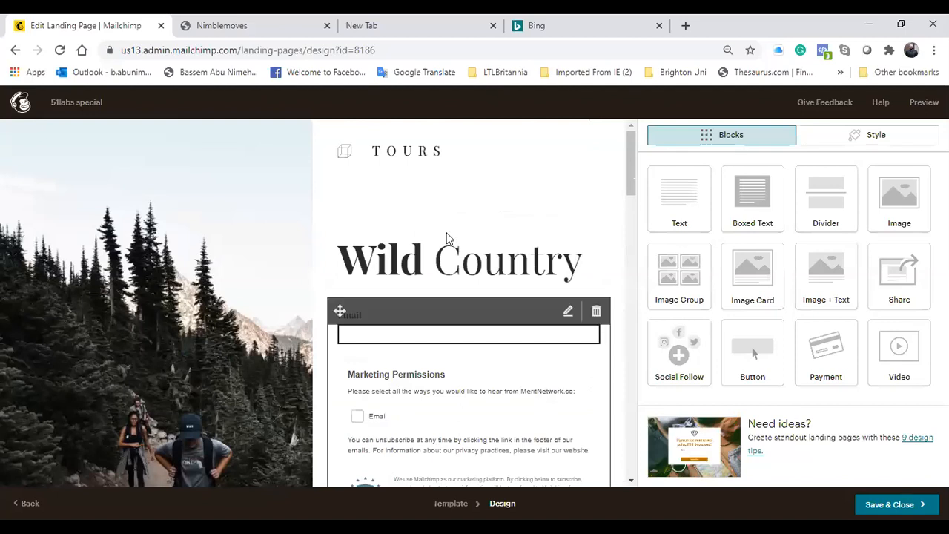
{"action": "left_click", "coordinate": [407, 150]}
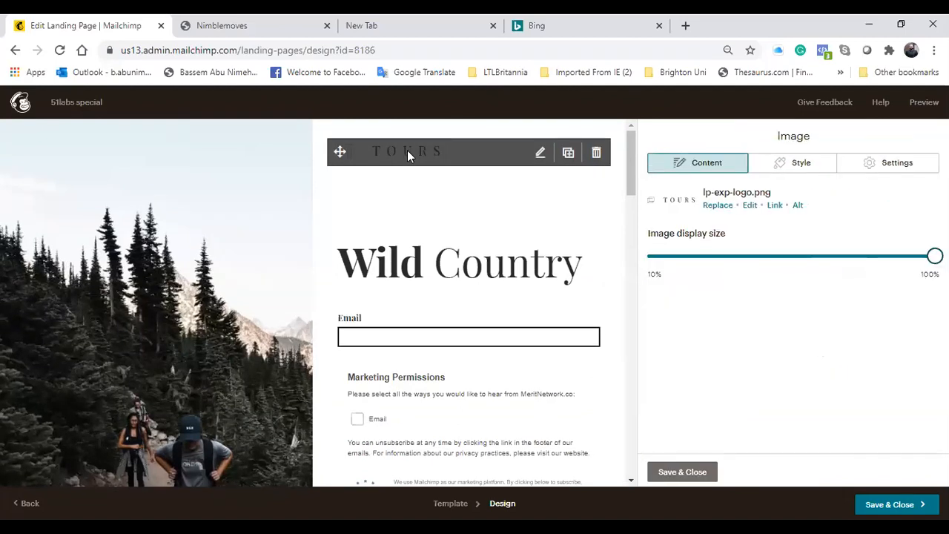
{"action": "left_click", "coordinate": [717, 206]}
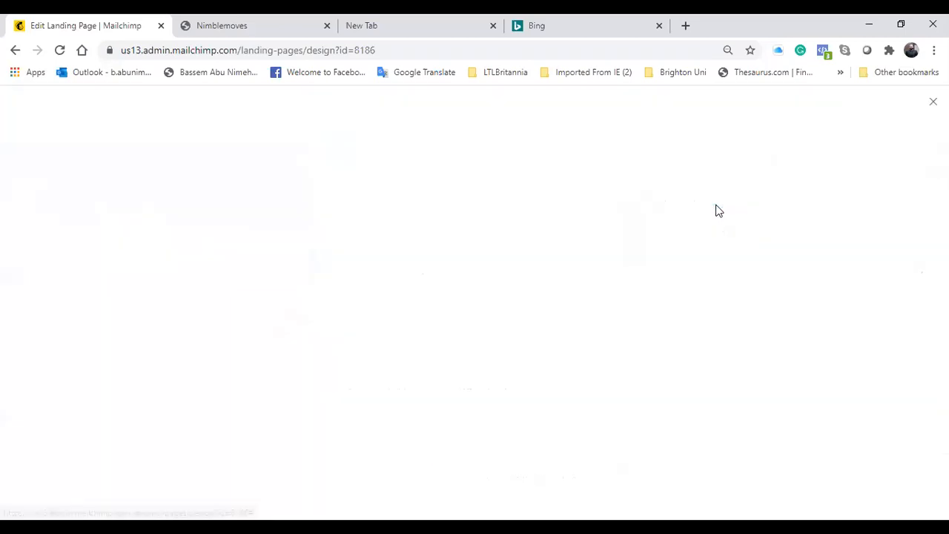
{"action": "scroll", "coordinate": [517, 336], "scroll_direction": "down", "scroll_amount": 2}
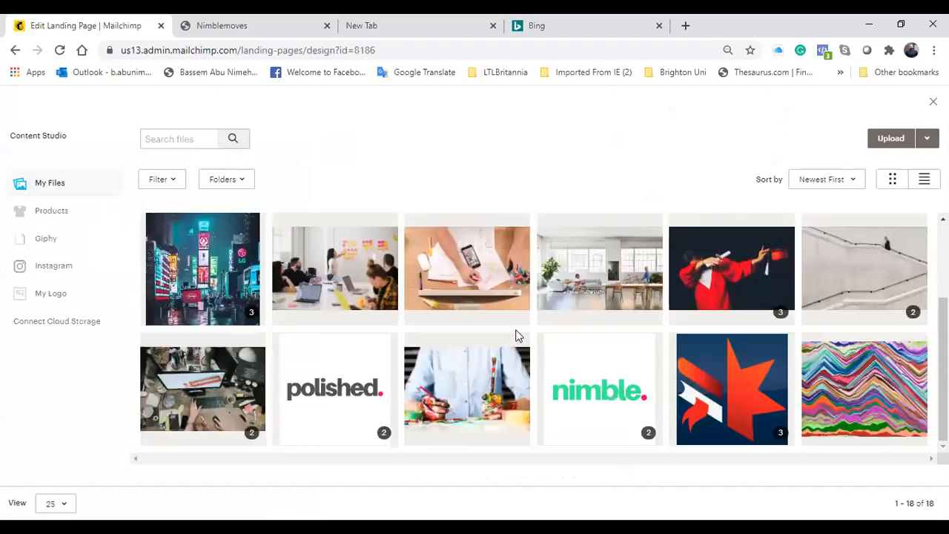
{"action": "left_click", "coordinate": [547, 386]}
{"action": "left_click", "coordinate": [917, 139]}
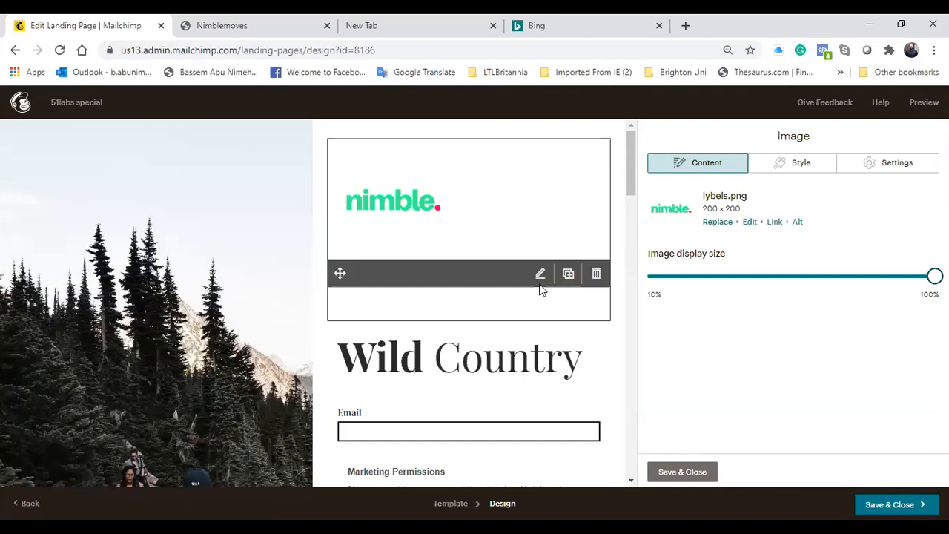
{"action": "left_click", "coordinate": [682, 472]}
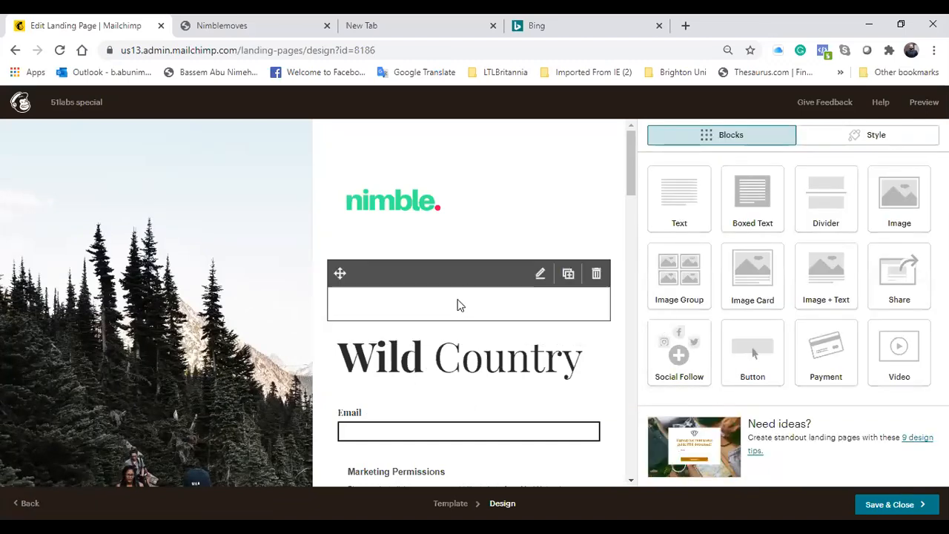
Open the "Wild Country" heading above the signup form for editing and clear its text.
{"action": "scroll", "coordinate": [457, 293], "scroll_direction": "down", "scroll_amount": 1}
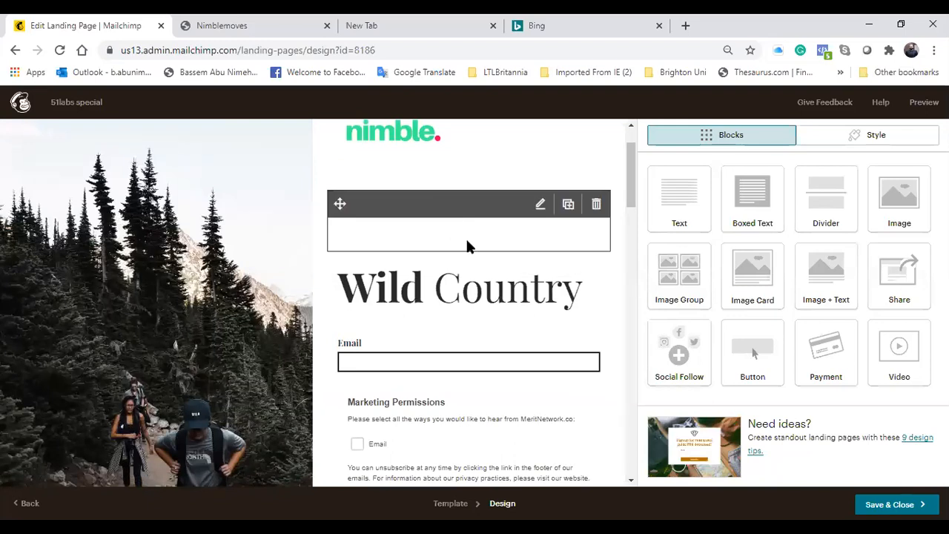
{"action": "scroll", "coordinate": [474, 385], "scroll_direction": "down", "scroll_amount": 1}
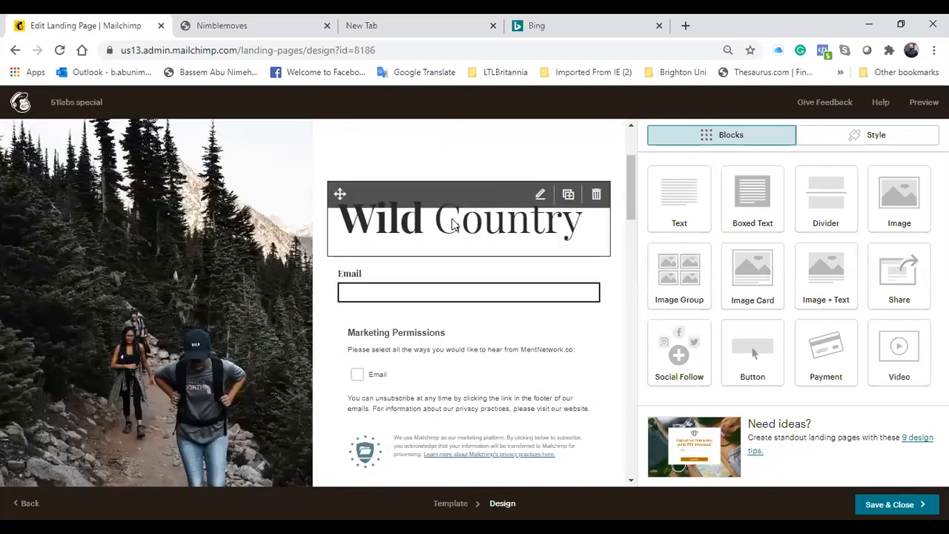
{"action": "left_click", "coordinate": [472, 230]}
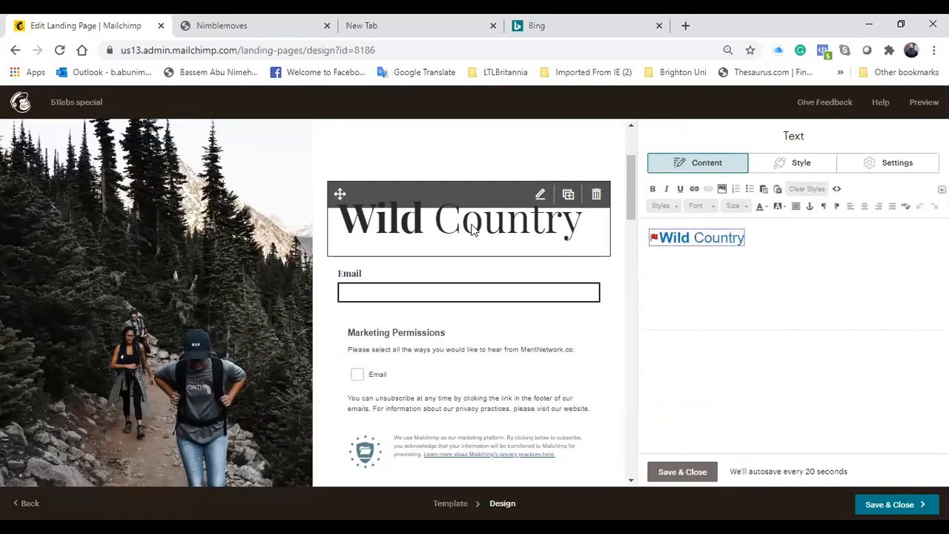
{"action": "left_click_drag", "start_coordinate": [744, 239], "coordinate": [648, 237]}
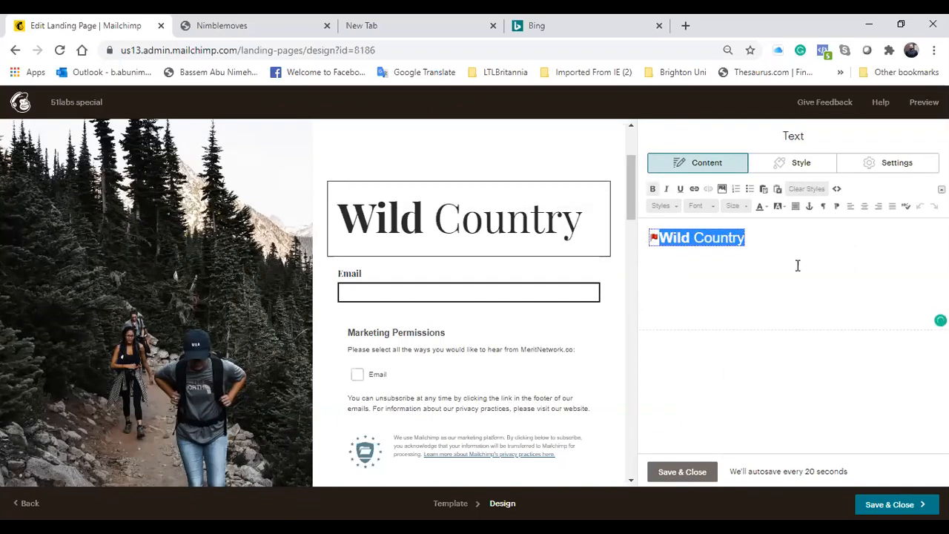
{"action": "key", "text": "BackSpace"}
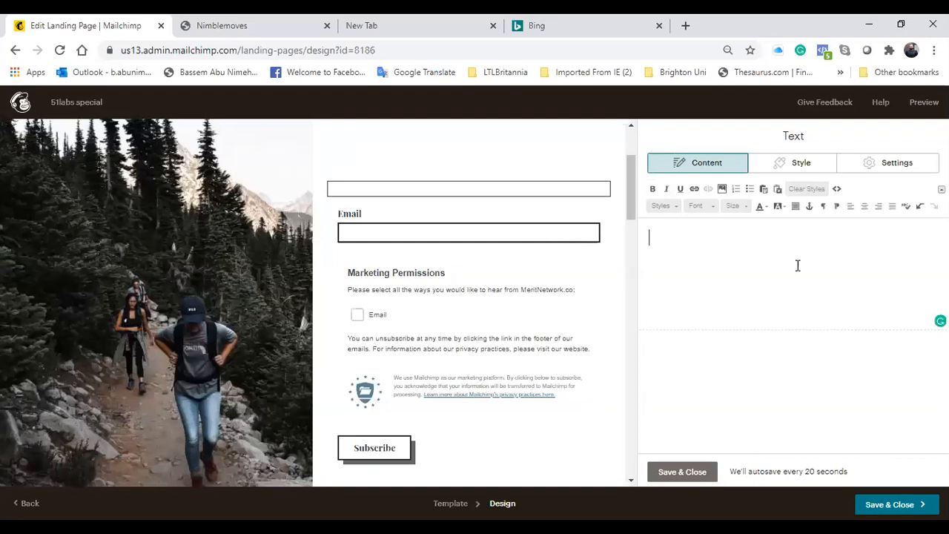
{"action": "type", "text": "Book a"}
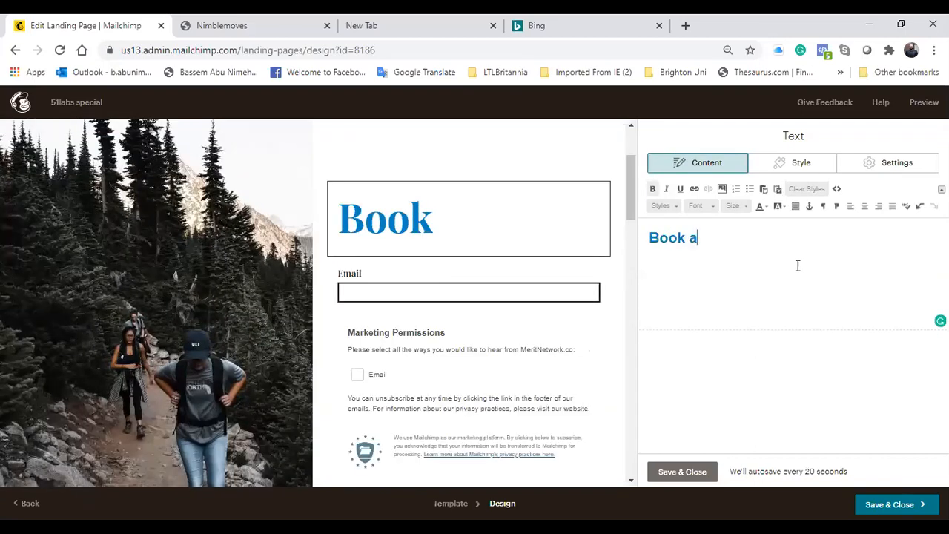
{"action": "type", "text": " free"}
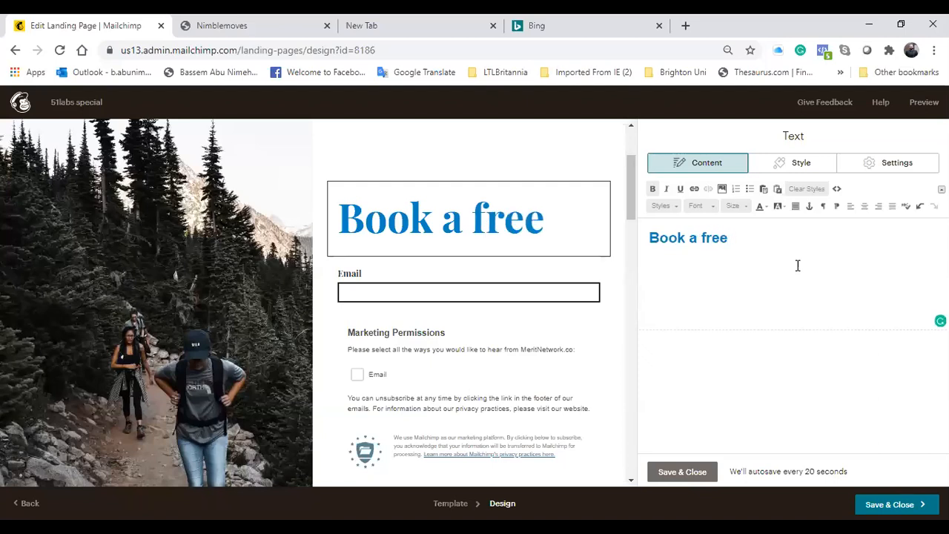
{"action": "key", "text": "BackSpace"}
{"action": "key", "text": "BackSpace"}
{"action": "key", "text": "BackSpace"}
{"action": "key", "text": "BackSpace"}
{"action": "key", "text": "BackSpace"}
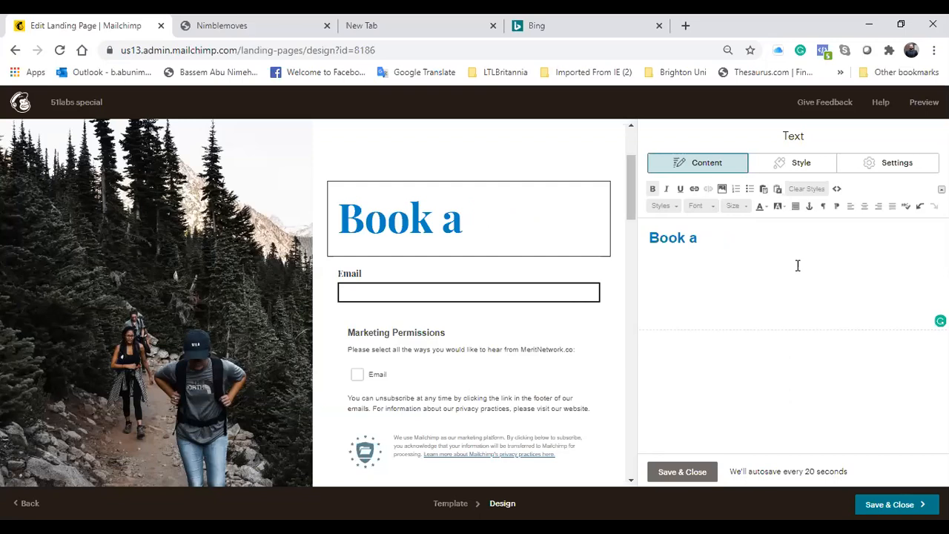
{"action": "type", "text": "fre"}
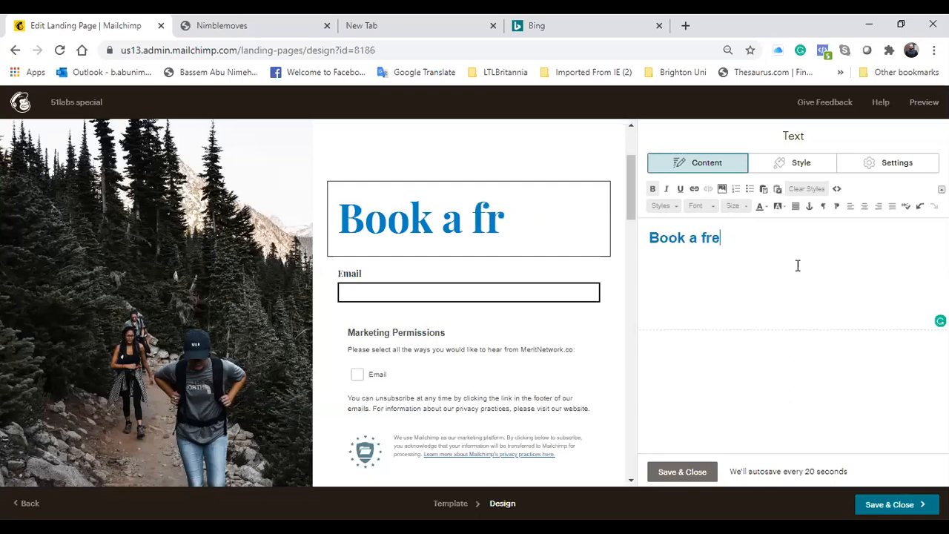
{"action": "type", "text": "e ca"}
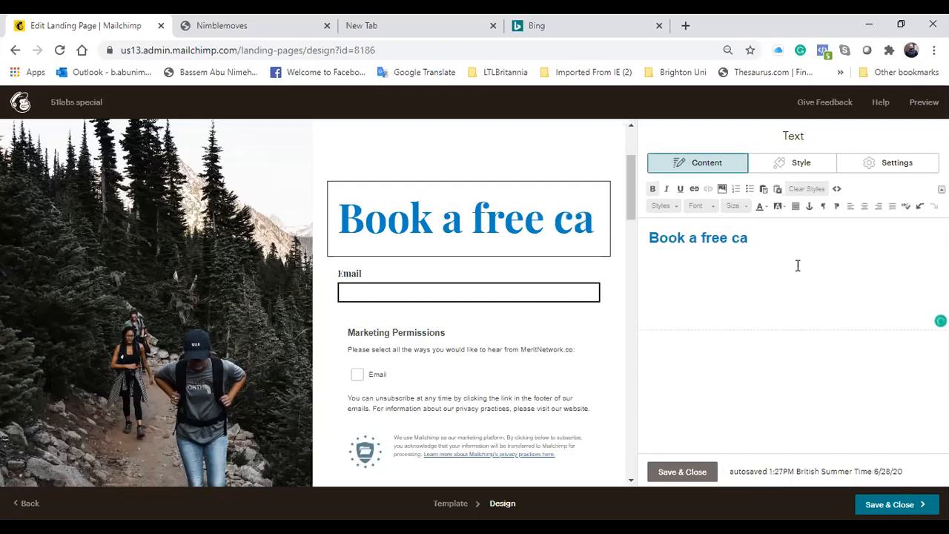
{"action": "key", "text": "BackSpace"}
{"action": "key", "text": "BackSpace"}
{"action": "key", "text": "BackSpace"}
{"action": "key", "text": "BackSpace"}
{"action": "key", "text": "BackSpace"}
{"action": "key", "text": "BackSpace"}
{"action": "key", "text": "BackSpace"}
{"action": "key", "text": "BackSpace"}
{"action": "key", "text": "BackSpace"}
{"action": "key", "text": "BackSpace"}
{"action": "key", "text": "BackSpace"}
{"action": "key", "text": "BackSpace"}
{"action": "key", "text": "BackSpace"}
{"action": "key", "text": "BackSpace"}
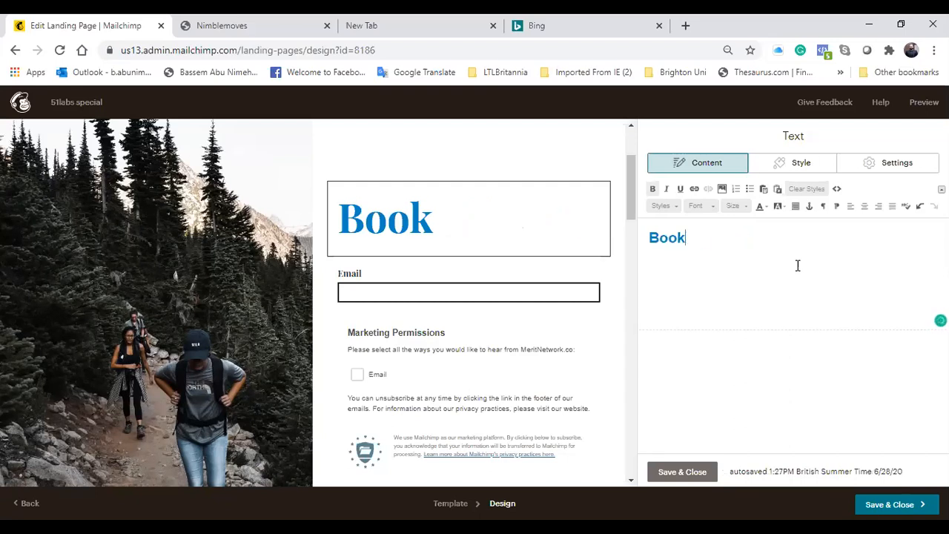
{"action": "type", "text": "are"}
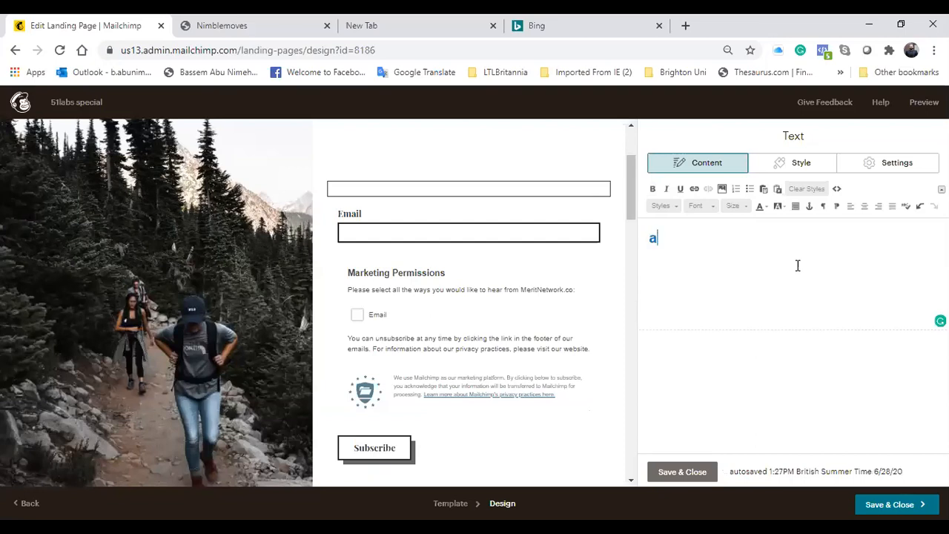
{"action": "key", "text": "BackSpace"}
{"action": "key", "text": "BackSpace"}
{"action": "key", "text": "BackSpace"}
Enter "Are you looking for business advice?" as the heading above the signup form.
{"action": "type", "text": "Are you"}
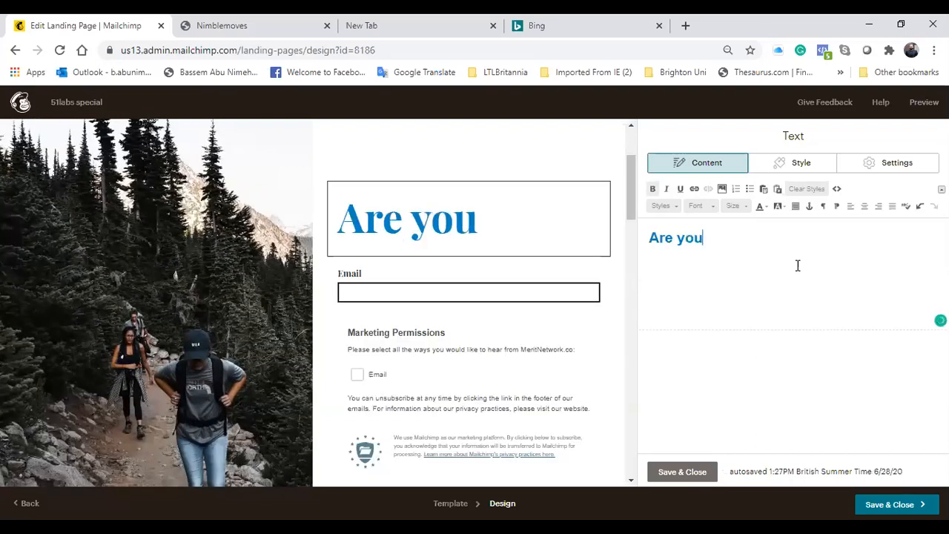
{"action": "type", "text": " look"}
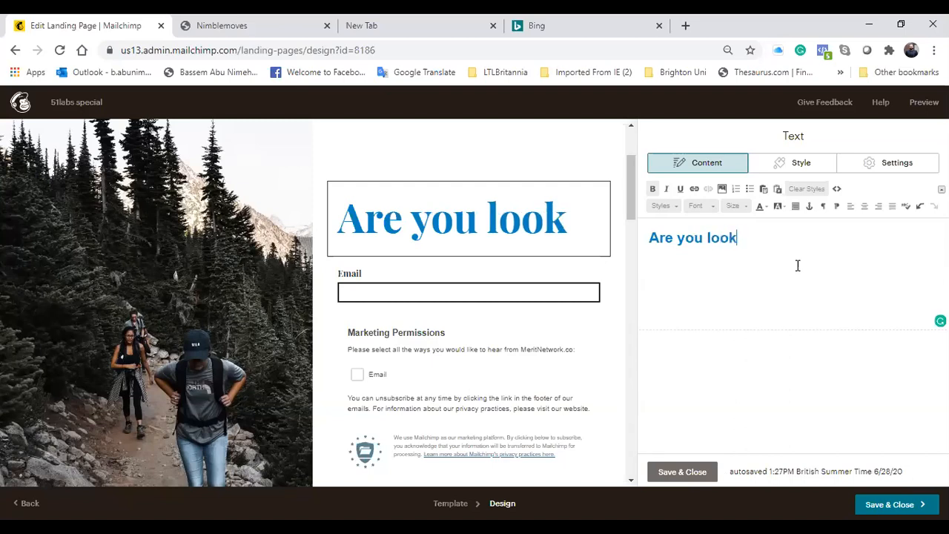
{"action": "type", "text": "ing for busine"}
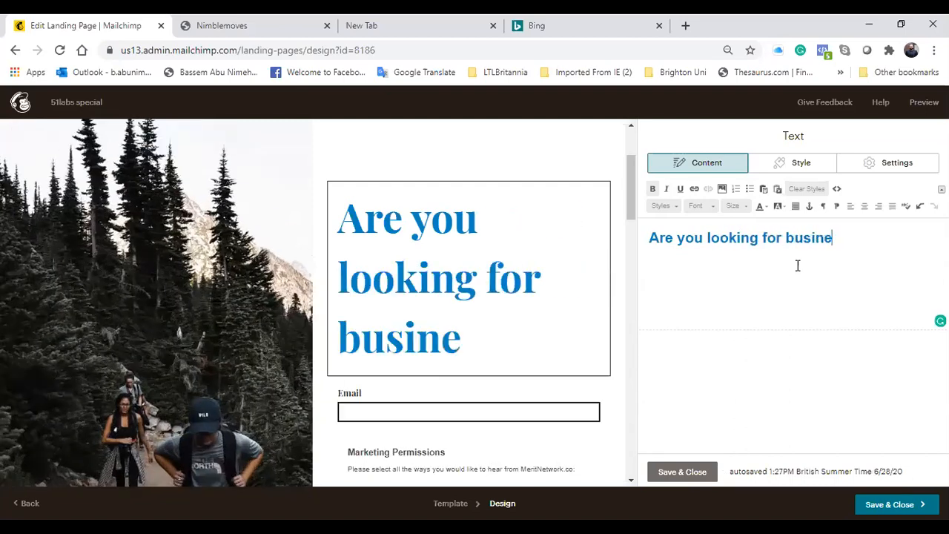
{"action": "type", "text": "ss advice"}
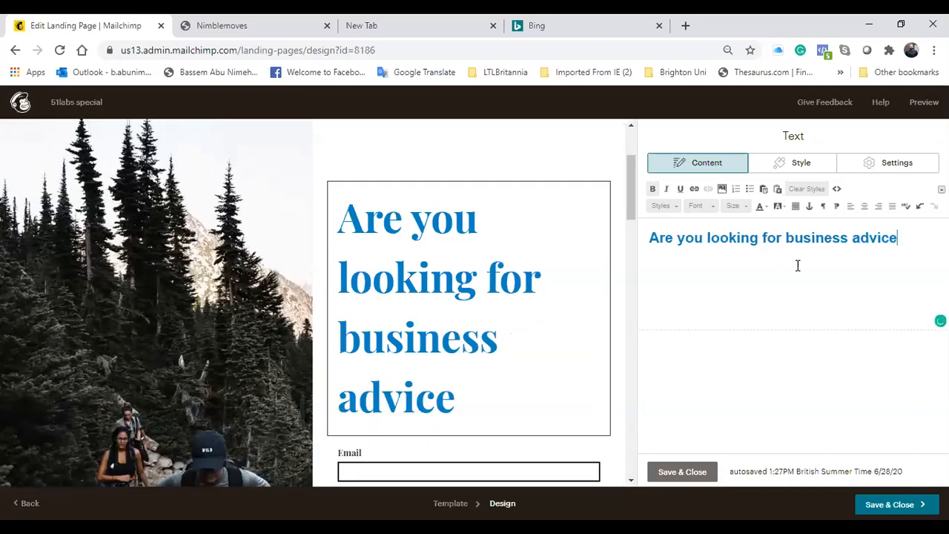
{"action": "type", "text": "?"}
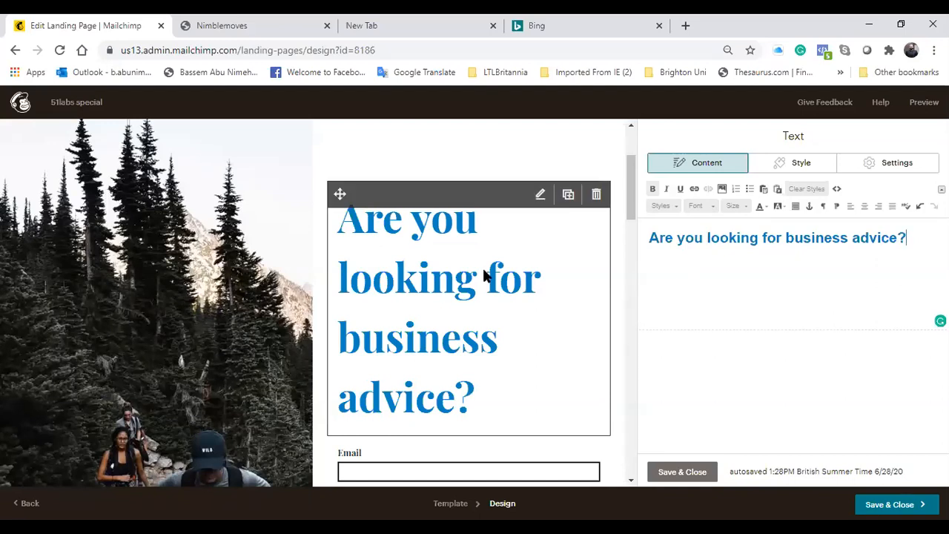
{"action": "scroll", "coordinate": [483, 276], "scroll_direction": "down", "scroll_amount": 2}
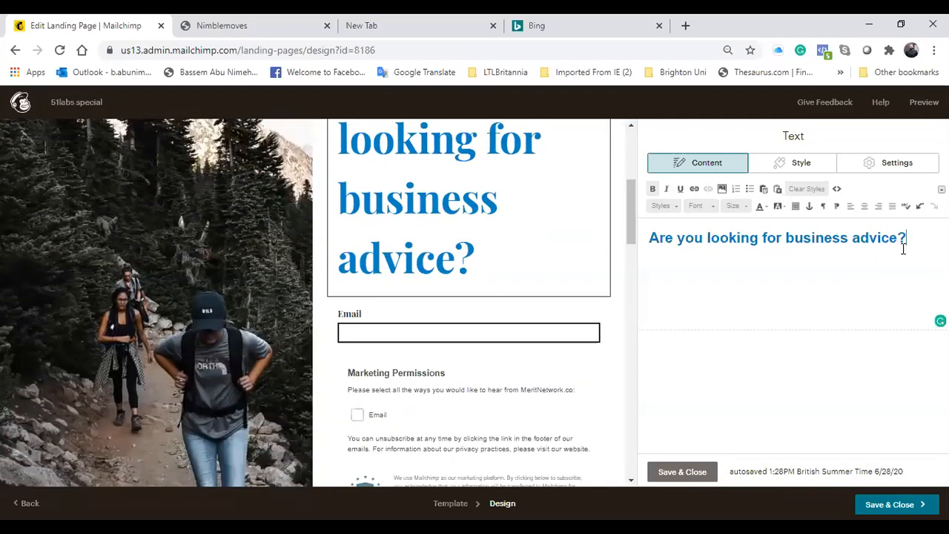
Add the line "Book a free 20 minutes call with me today, just inter your eamil" below the business-advice heading.
{"action": "key", "text": "Return"}
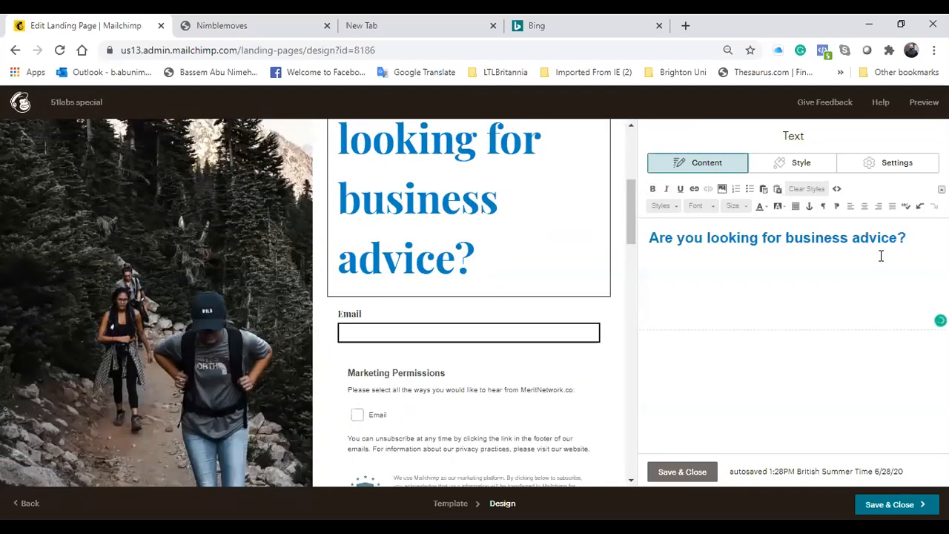
{"action": "type", "text": "B"}
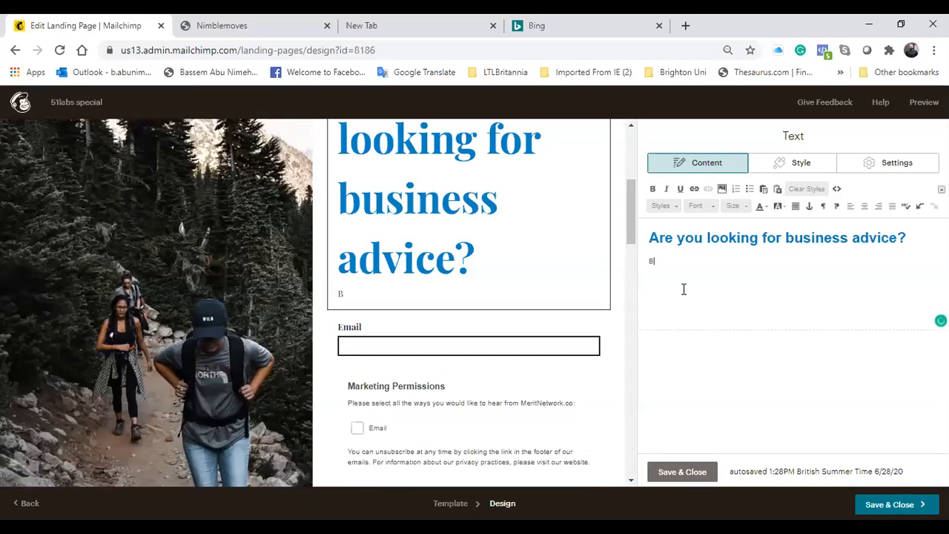
{"action": "type", "text": "ook a free 2"}
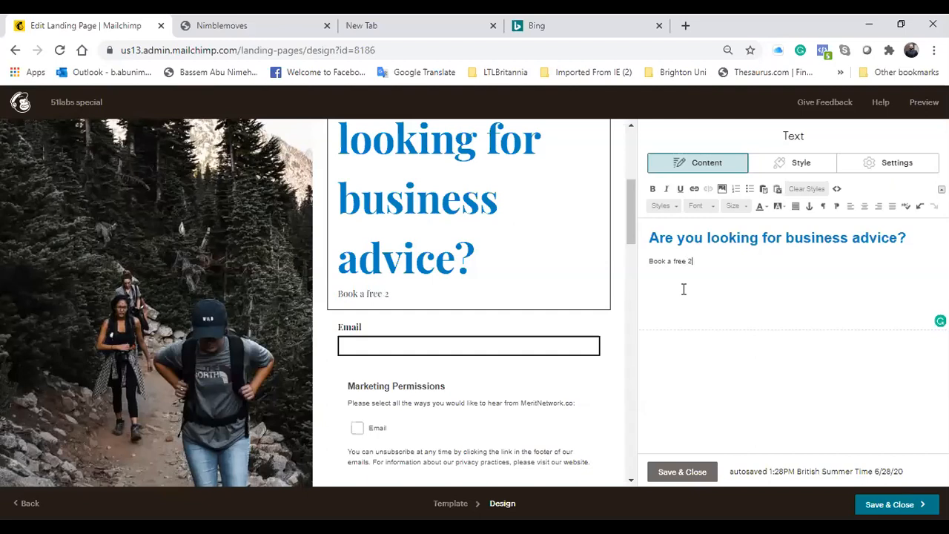
{"action": "type", "text": "0 minutes ca"}
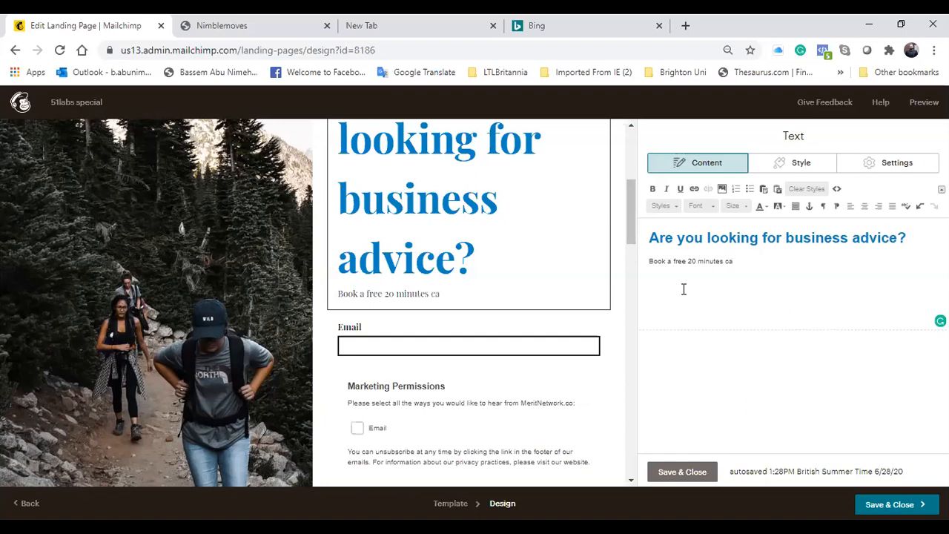
{"action": "type", "text": "ll with me today"}
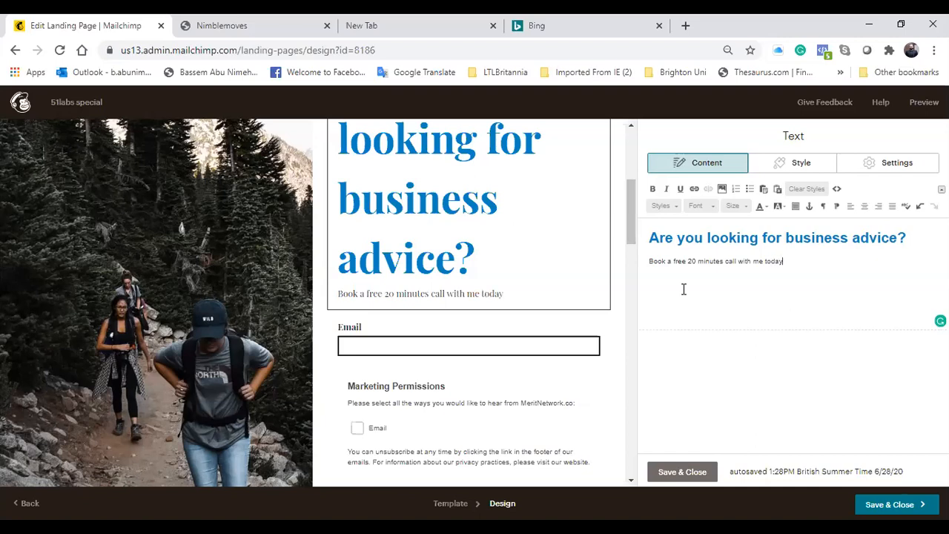
{"action": "type", "text": ", just inter your eamil"}
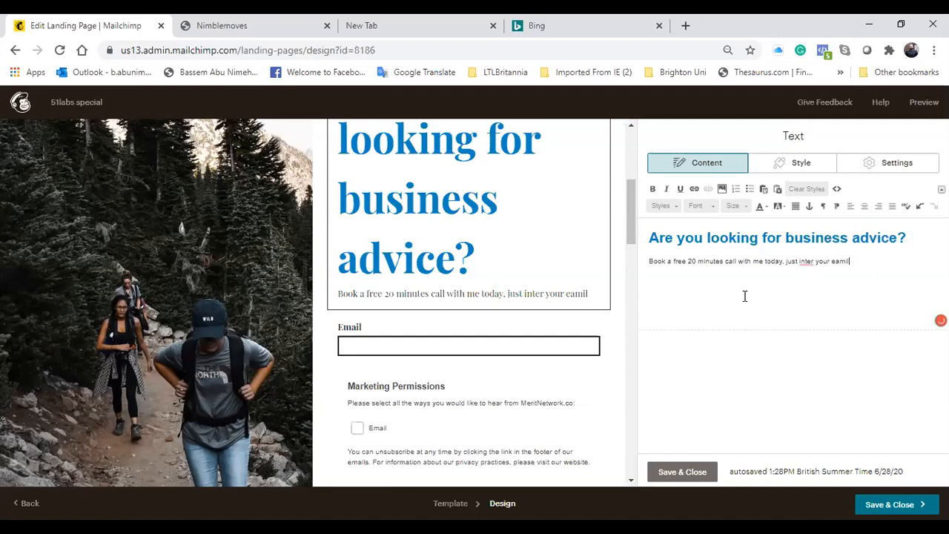
Correct the misspelled word "eamil" to "email" in the line below the heading.
{"action": "right_click", "coordinate": [785, 270]}
{"action": "left_click", "coordinate": [788, 261]}
{"action": "right_click", "coordinate": [839, 266]}
{"action": "left_click", "coordinate": [837, 272]}
{"action": "left_click", "coordinate": [845, 277]}
Try to set the free-call line below the heading to font size 24.
{"action": "left_click_drag", "start_coordinate": [867, 263], "coordinate": [647, 263]}
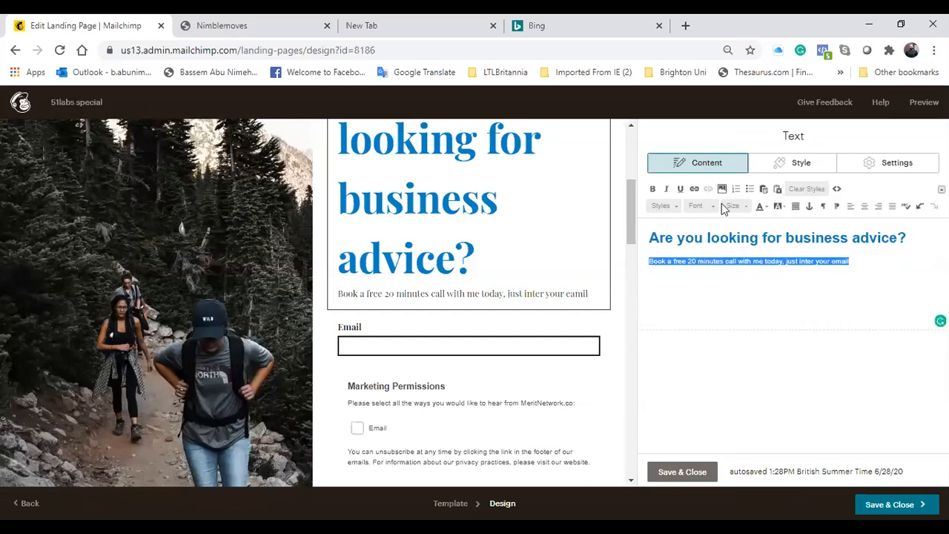
{"action": "left_click", "coordinate": [755, 191]}
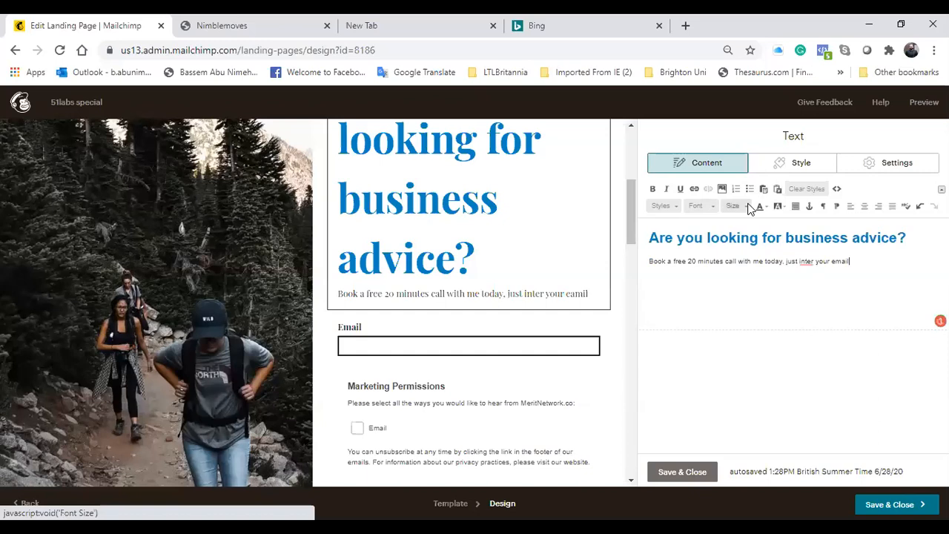
{"action": "left_click", "coordinate": [749, 210]}
{"action": "left_click", "coordinate": [741, 282]}
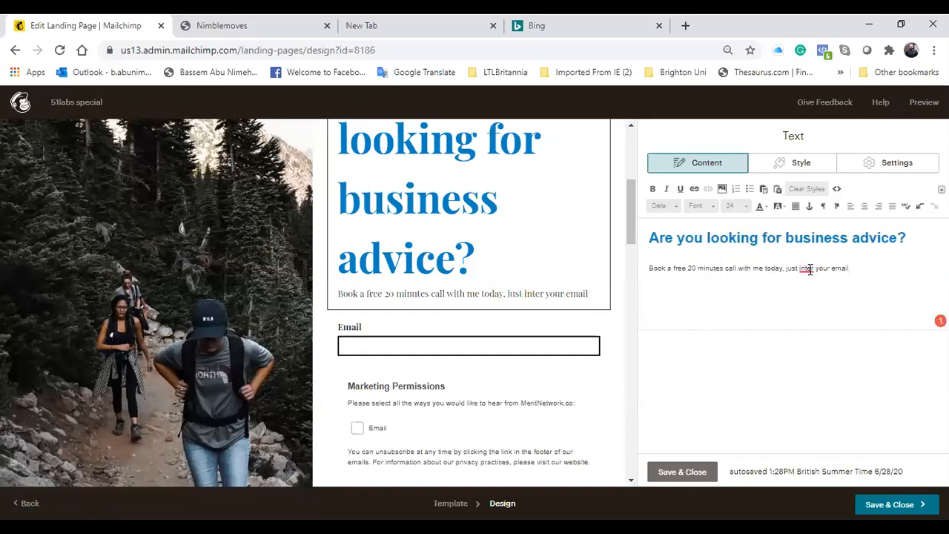
Correct "inter" to "enter" in the free-call line below the heading.
{"action": "right_click", "coordinate": [809, 271]}
{"action": "left_click", "coordinate": [807, 268]}
{"action": "key", "text": "BackSpace"}
{"action": "type", "text": "e"}
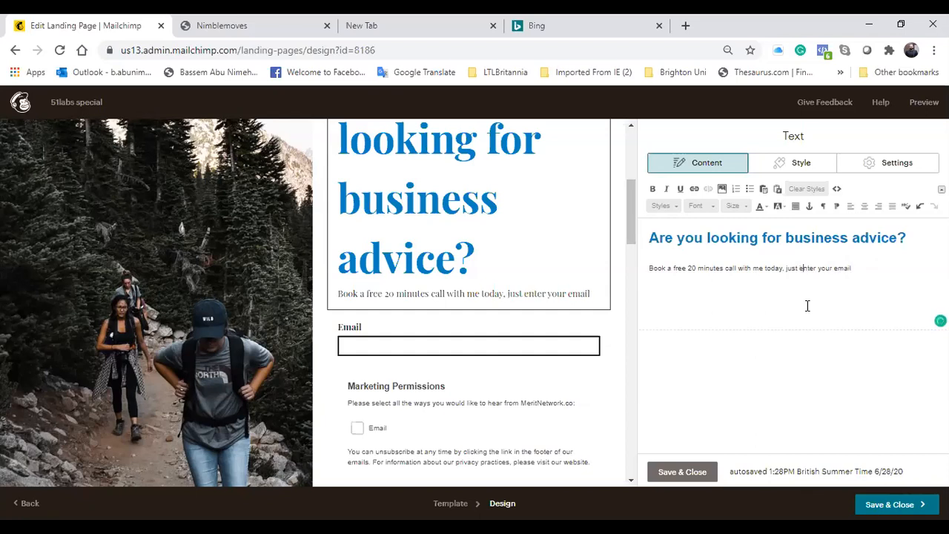
Set the whole "Book a free 20 minutes call" line to font size 24.
{"action": "left_click_drag", "start_coordinate": [858, 269], "coordinate": [711, 257]}
{"action": "left_click", "coordinate": [746, 207]}
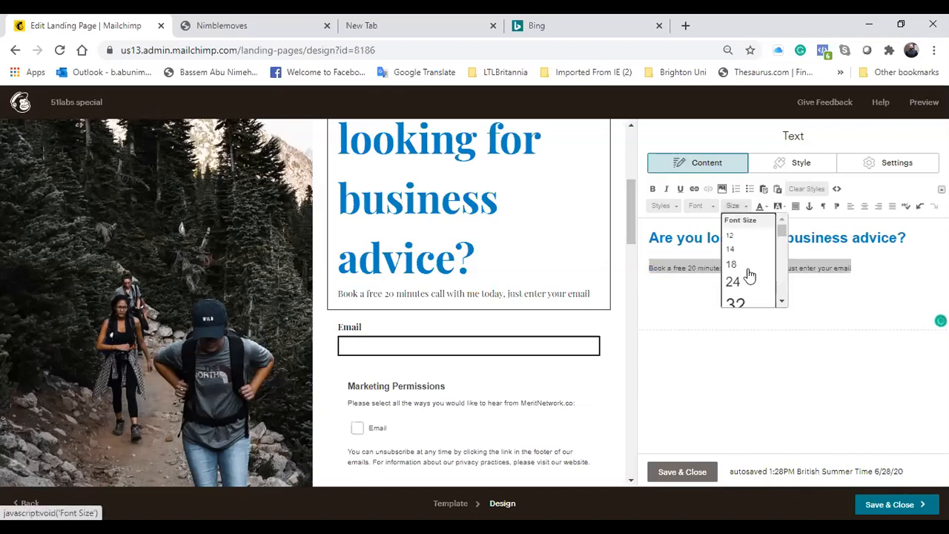
{"action": "left_click", "coordinate": [747, 284]}
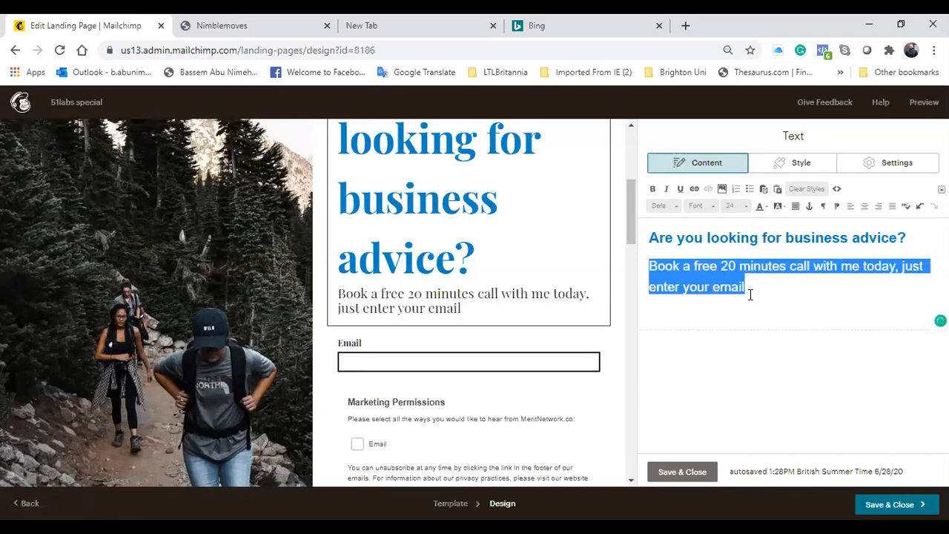
{"action": "left_click", "coordinate": [764, 323]}
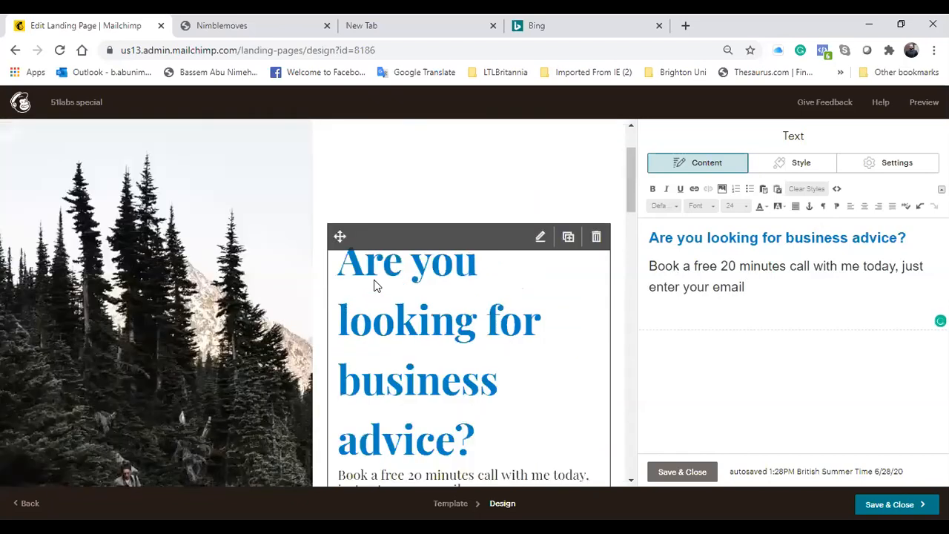
Show the text block's HTML source, check the block on the page, and save and close it.
{"action": "left_click", "coordinate": [837, 189]}
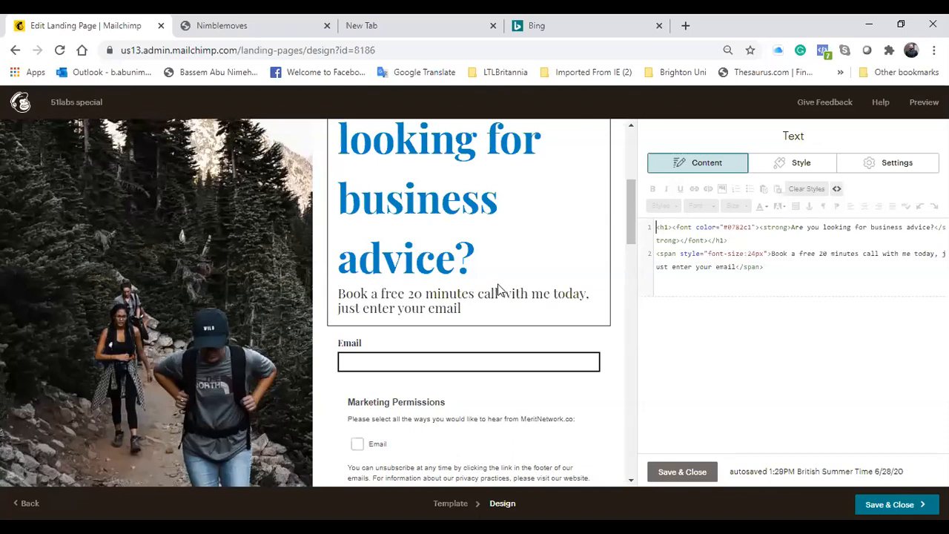
{"action": "scroll", "coordinate": [234, 285], "scroll_direction": "up", "scroll_amount": 3}
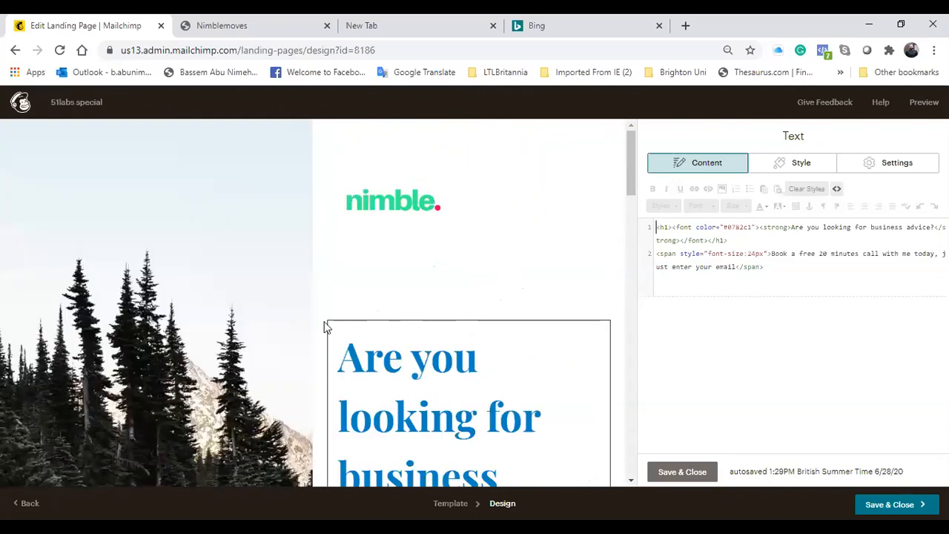
{"action": "scroll", "coordinate": [353, 322], "scroll_direction": "down", "scroll_amount": 3}
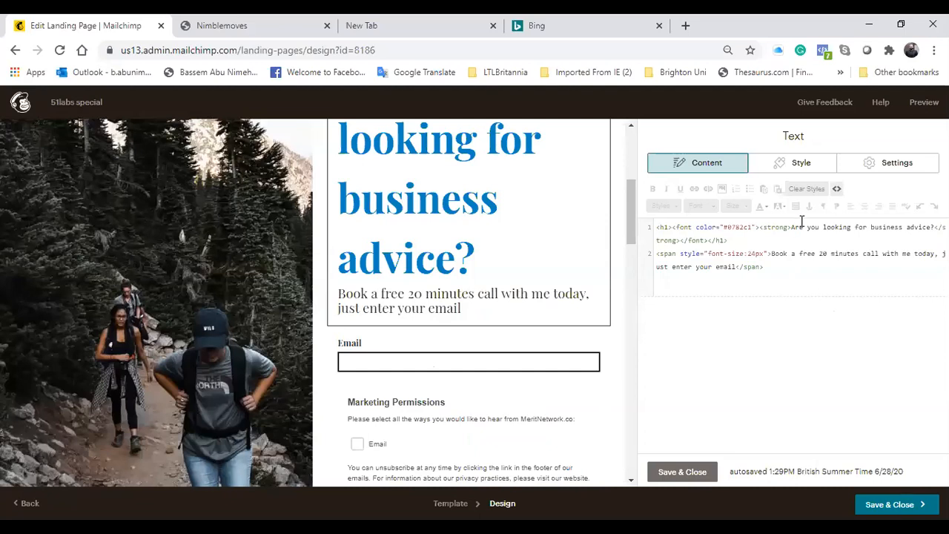
{"action": "left_click", "coordinate": [683, 472]}
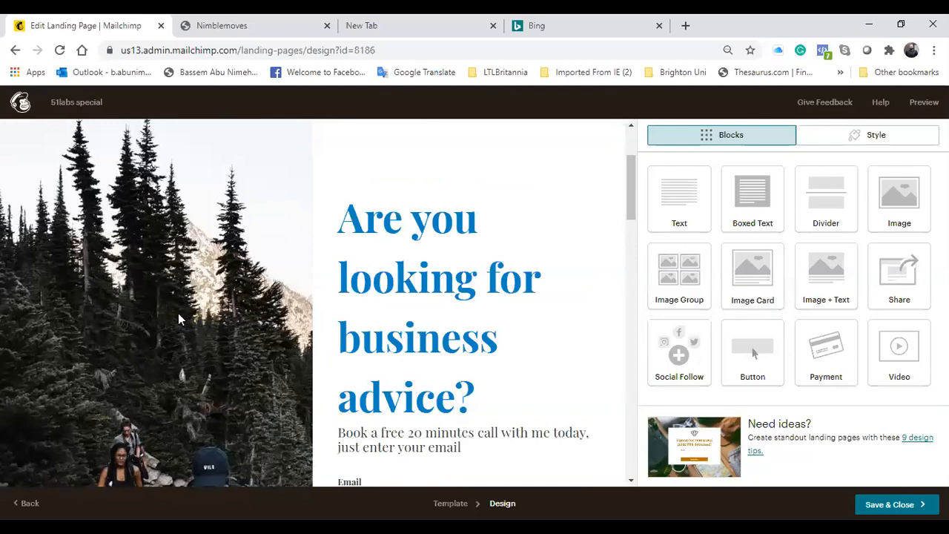
Replace the hikers background image beside the signup form with the My Files photo of a team meeting at a sticky-note wall.
{"action": "scroll", "coordinate": [241, 337], "scroll_direction": "up", "scroll_amount": 3}
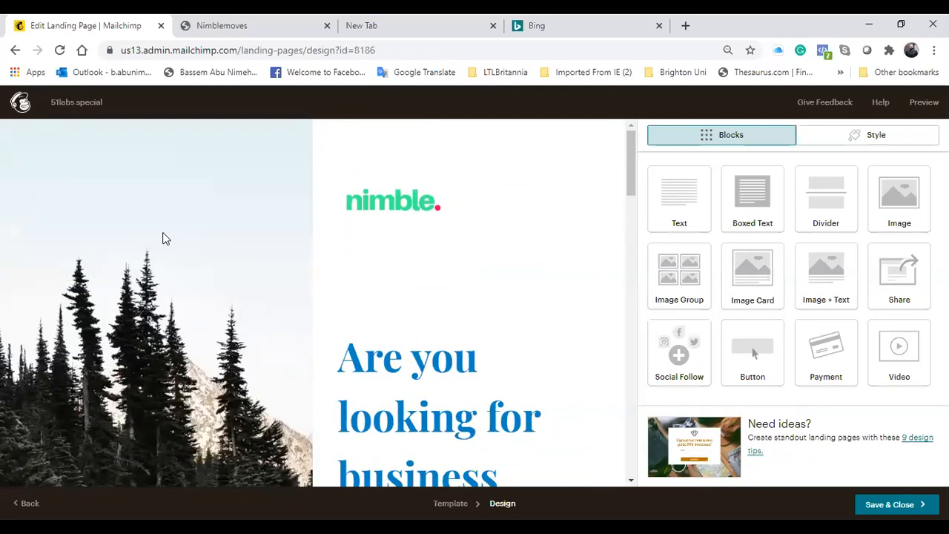
{"action": "scroll", "coordinate": [226, 322], "scroll_direction": "down", "scroll_amount": 10}
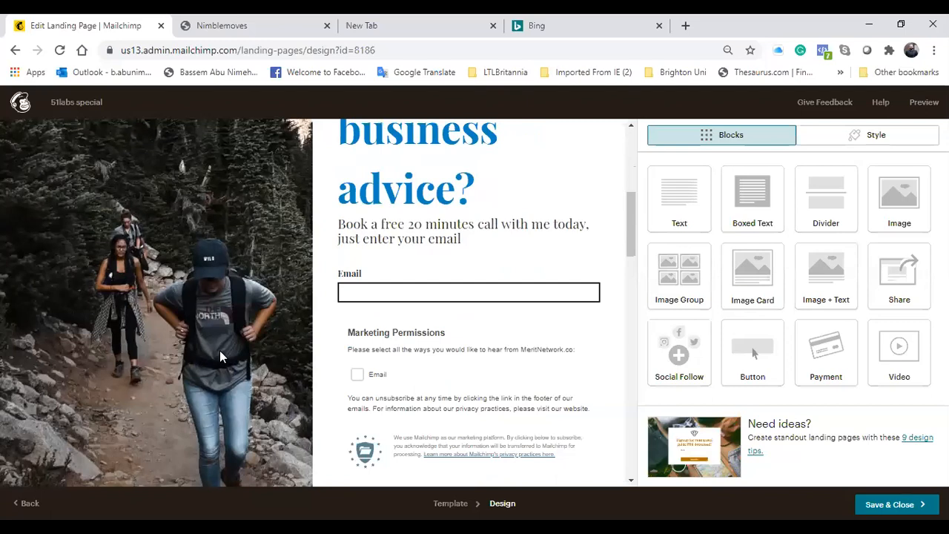
{"action": "scroll", "coordinate": [203, 335], "scroll_direction": "up", "scroll_amount": 5}
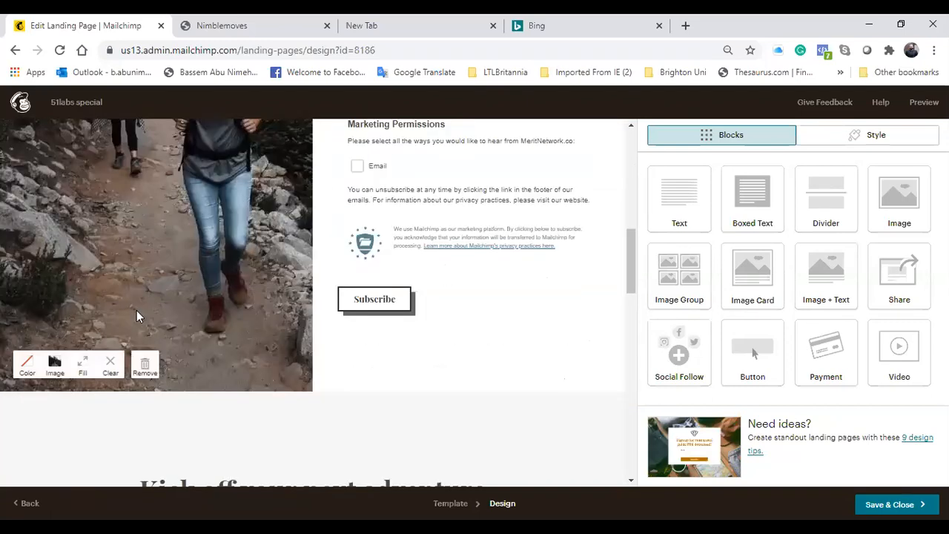
{"action": "left_click", "coordinate": [54, 365]}
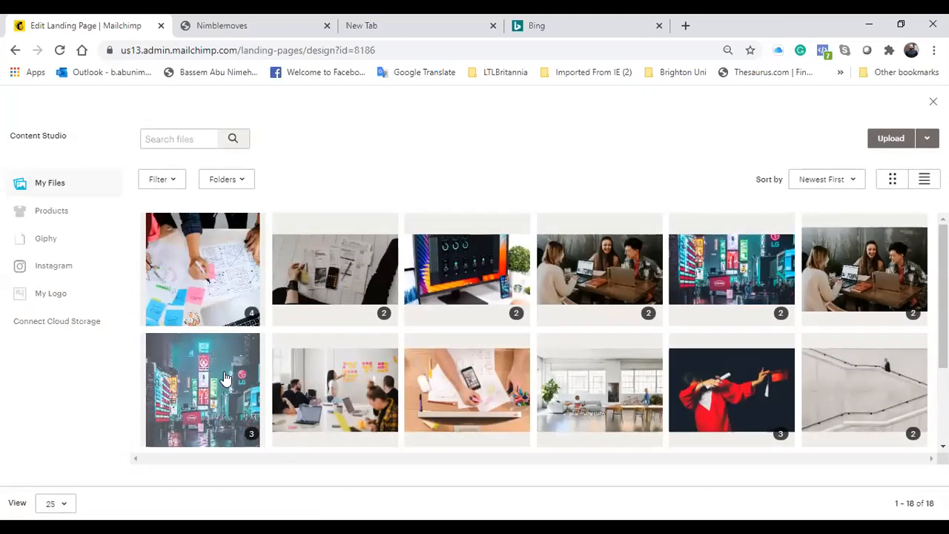
{"action": "left_click", "coordinate": [330, 387]}
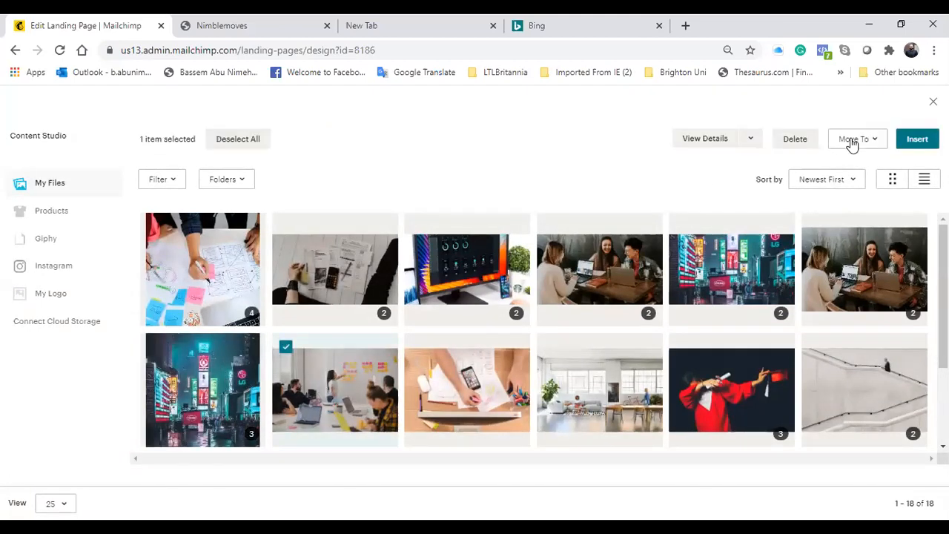
{"action": "left_click", "coordinate": [917, 139]}
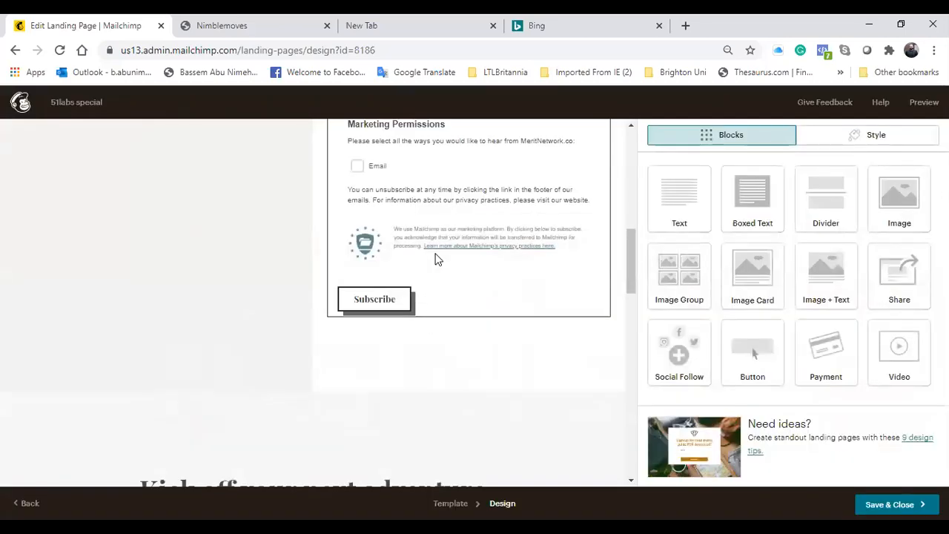
Delete the empty content block between the nimble logo and the business-advice heading.
{"action": "scroll", "coordinate": [201, 327], "scroll_direction": "up", "scroll_amount": 10}
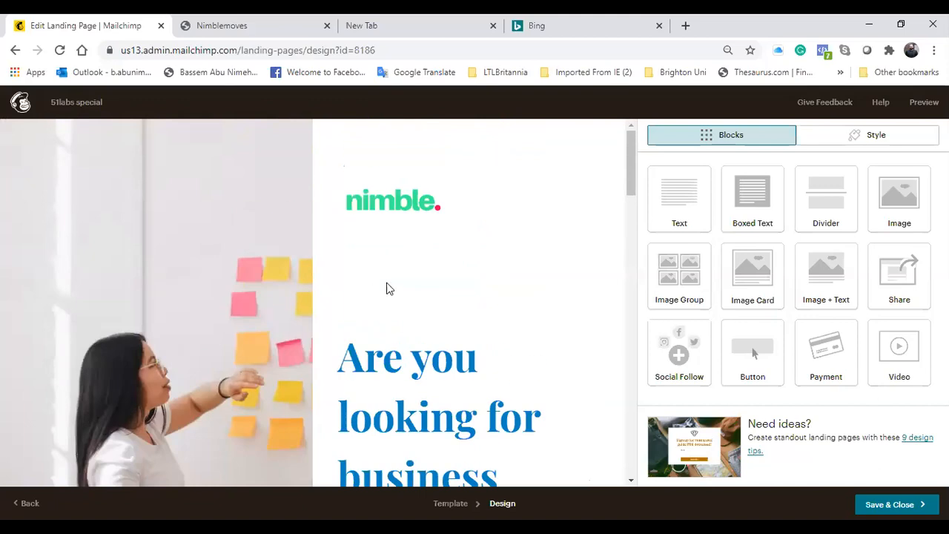
{"action": "mouse_move", "coordinate": [547, 275]}
{"action": "left_click", "coordinate": [598, 275]}
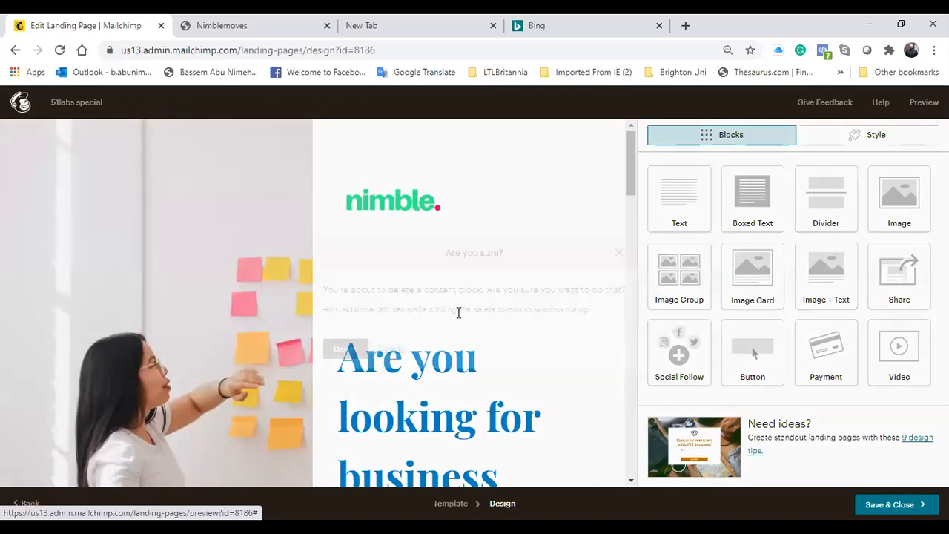
{"action": "left_click", "coordinate": [350, 346]}
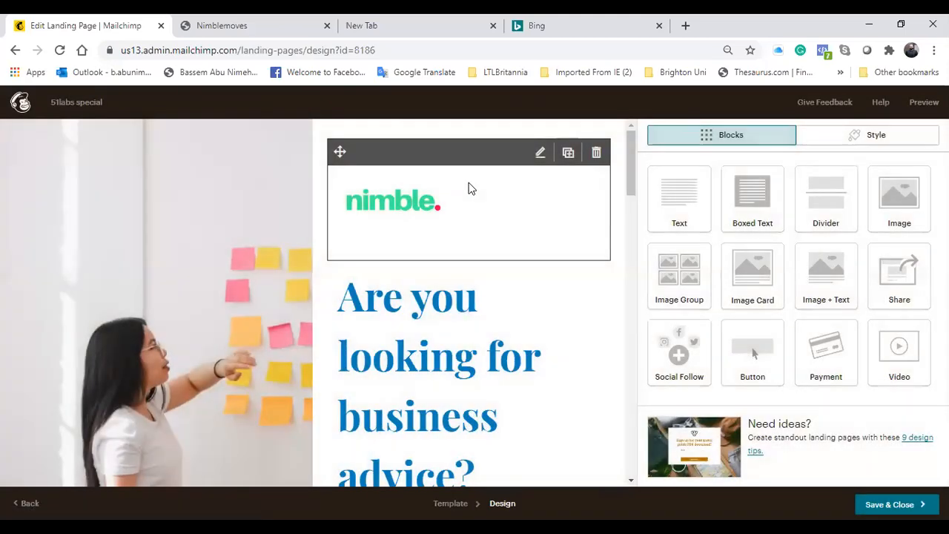
Set the "Are you looking for business advice?" heading to the Automatic text color and save the text block.
{"action": "scroll", "coordinate": [503, 312], "scroll_direction": "down", "scroll_amount": 3}
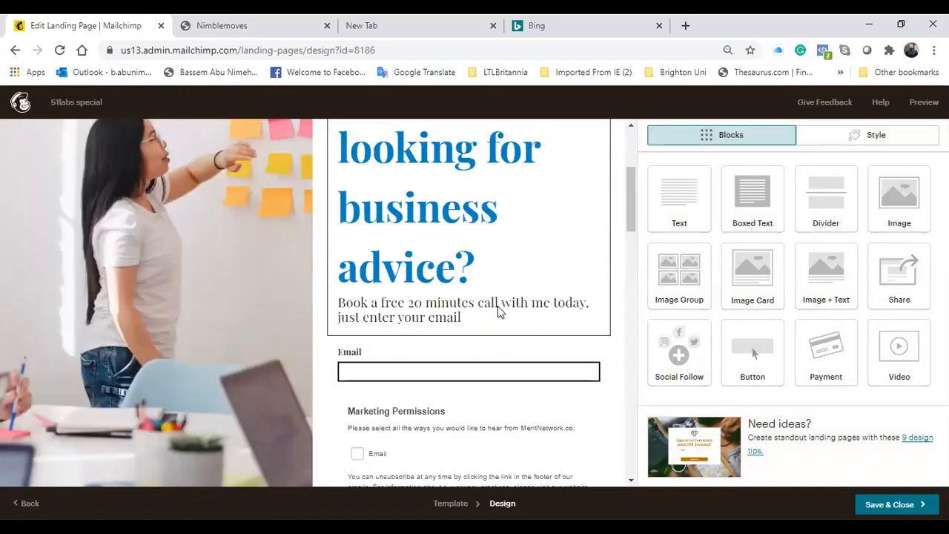
{"action": "scroll", "coordinate": [432, 250], "scroll_direction": "up", "scroll_amount": 1}
{"action": "left_click", "coordinate": [432, 250]}
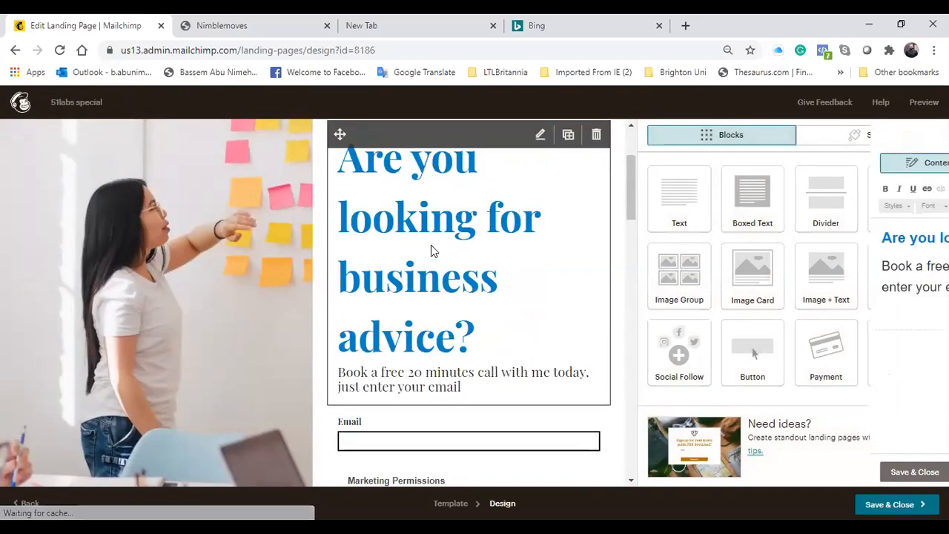
{"action": "left_click_drag", "start_coordinate": [910, 238], "coordinate": [617, 236]}
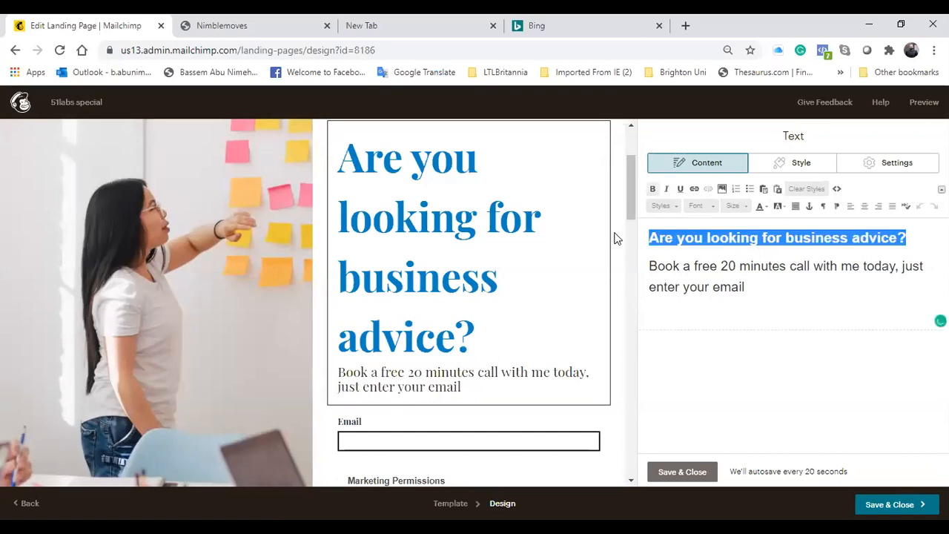
{"action": "left_click", "coordinate": [765, 210]}
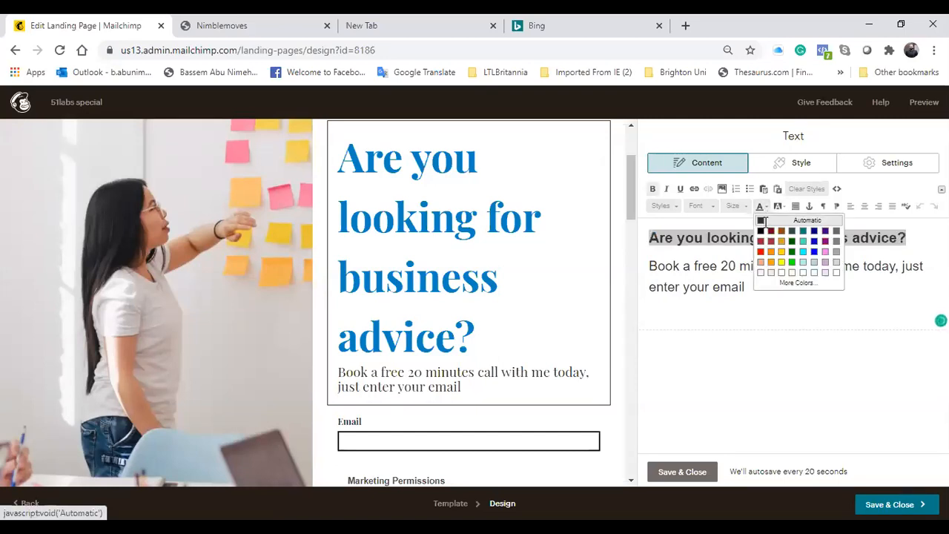
{"action": "left_click", "coordinate": [764, 221]}
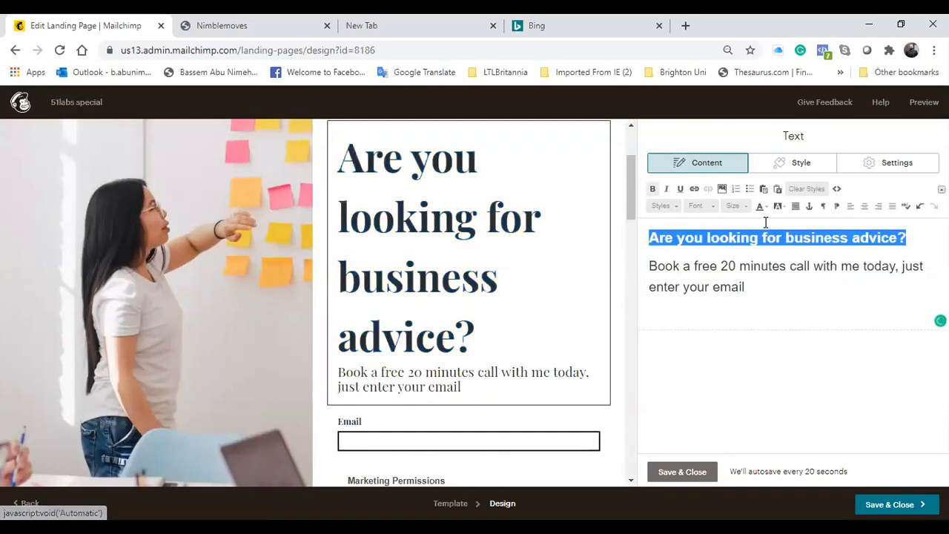
{"action": "left_click", "coordinate": [682, 471]}
Open the signup form block for editing and examine its available and required fields.
{"action": "scroll", "coordinate": [488, 341], "scroll_direction": "up", "scroll_amount": 2}
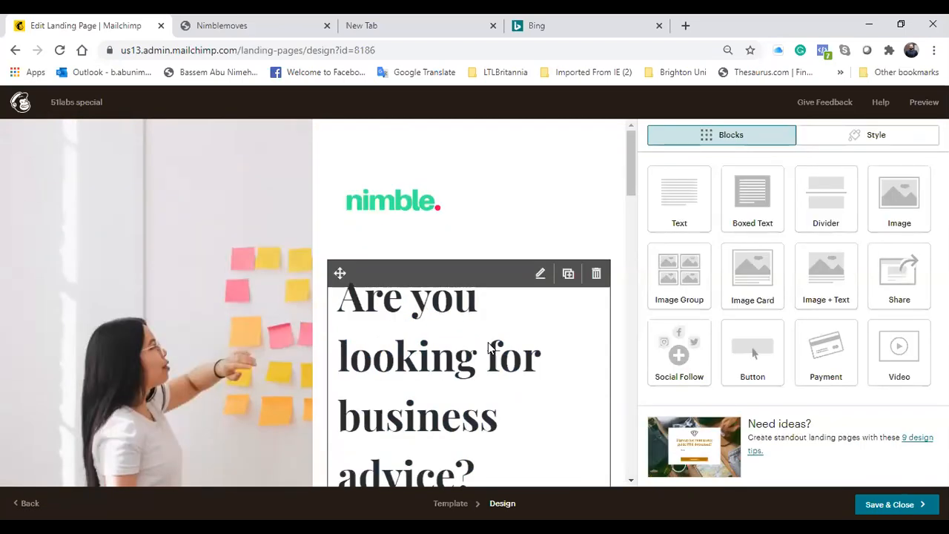
{"action": "scroll", "coordinate": [487, 346], "scroll_direction": "down", "scroll_amount": 5}
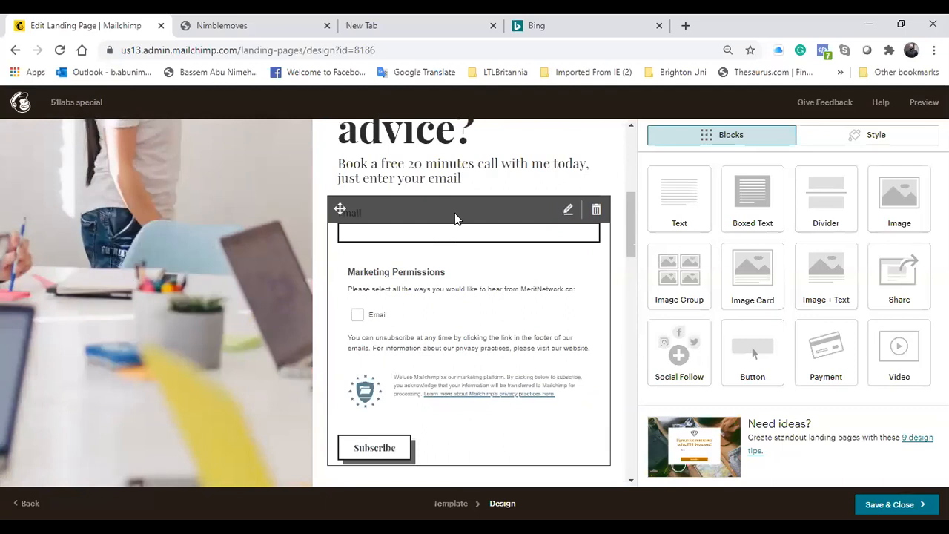
{"action": "left_click", "coordinate": [474, 229]}
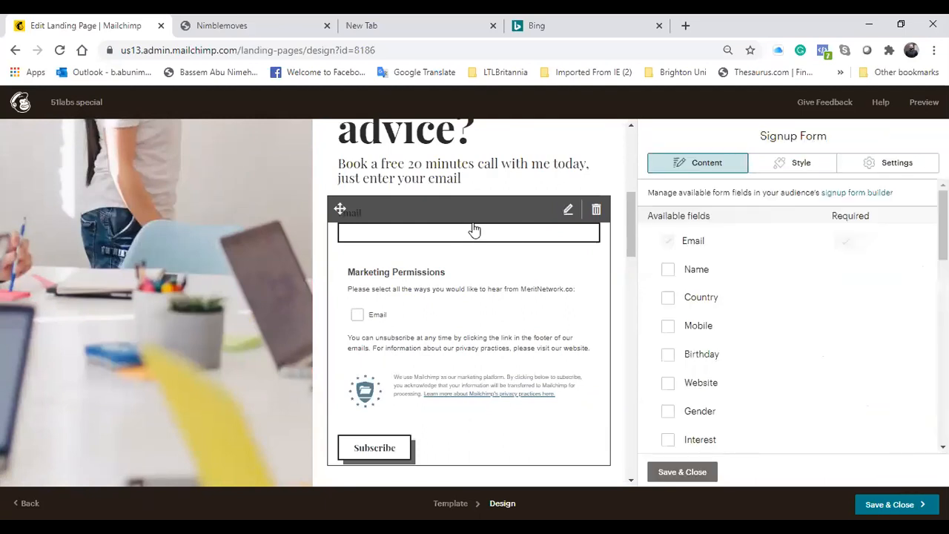
{"action": "scroll", "coordinate": [714, 293], "scroll_direction": "down", "scroll_amount": 1}
{"action": "scroll", "coordinate": [710, 300], "scroll_direction": "down", "scroll_amount": 2}
{"action": "scroll", "coordinate": [712, 313], "scroll_direction": "up", "scroll_amount": 4}
{"action": "scroll", "coordinate": [711, 313], "scroll_direction": "down", "scroll_amount": 2}
{"action": "scroll", "coordinate": [709, 312], "scroll_direction": "up", "scroll_amount": 3}
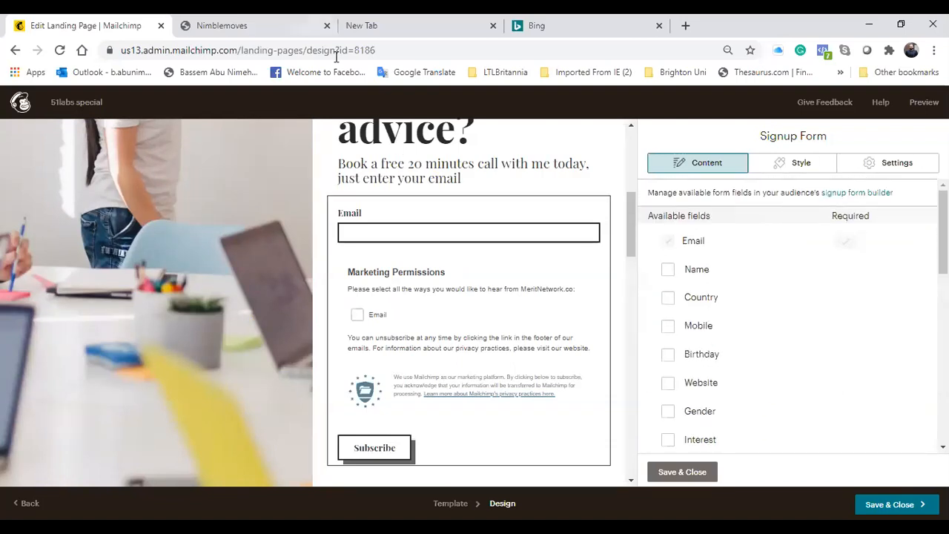
Add the Name field to the signup form beneath the Email field.
{"action": "scroll", "coordinate": [693, 326], "scroll_direction": "down", "scroll_amount": 3}
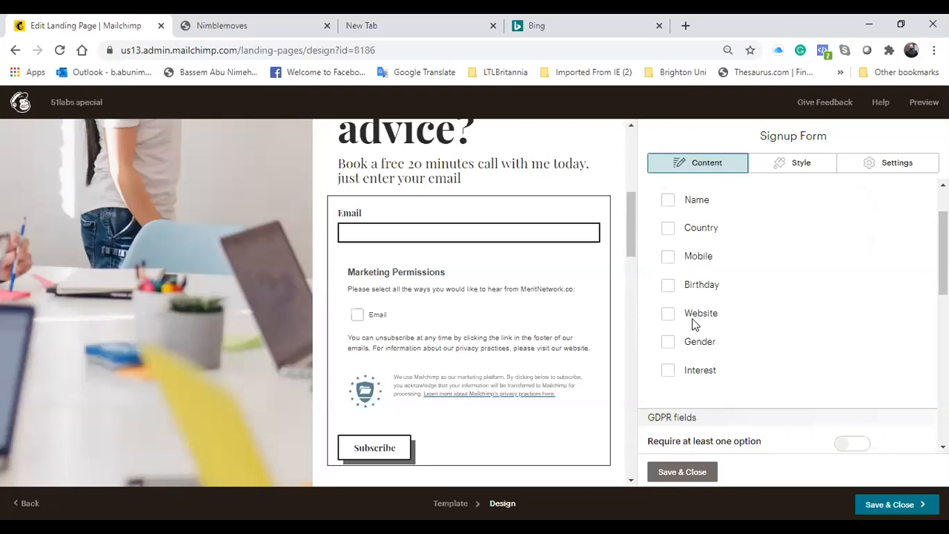
{"action": "scroll", "coordinate": [704, 291], "scroll_direction": "up", "scroll_amount": 3}
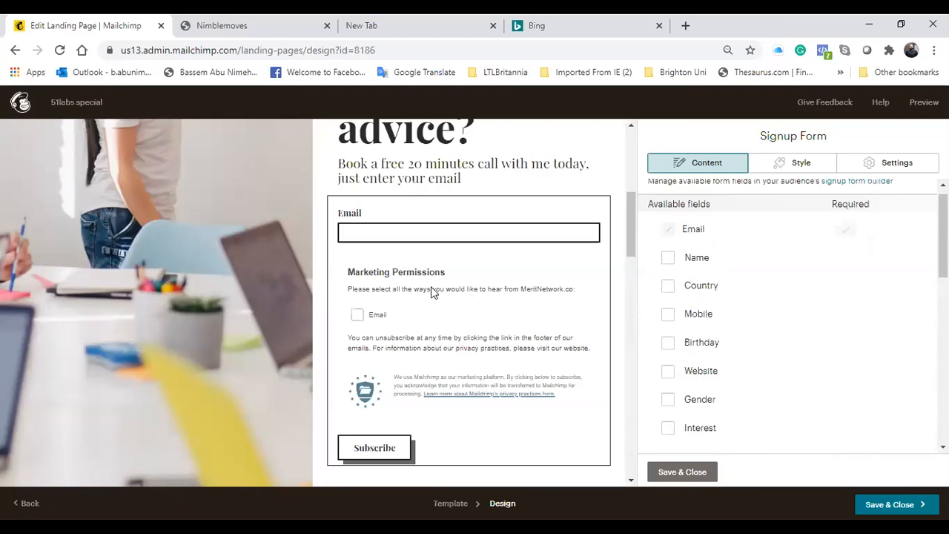
{"action": "scroll", "coordinate": [431, 286], "scroll_direction": "up", "scroll_amount": 4}
{"action": "scroll", "coordinate": [421, 238], "scroll_direction": "up", "scroll_amount": 2}
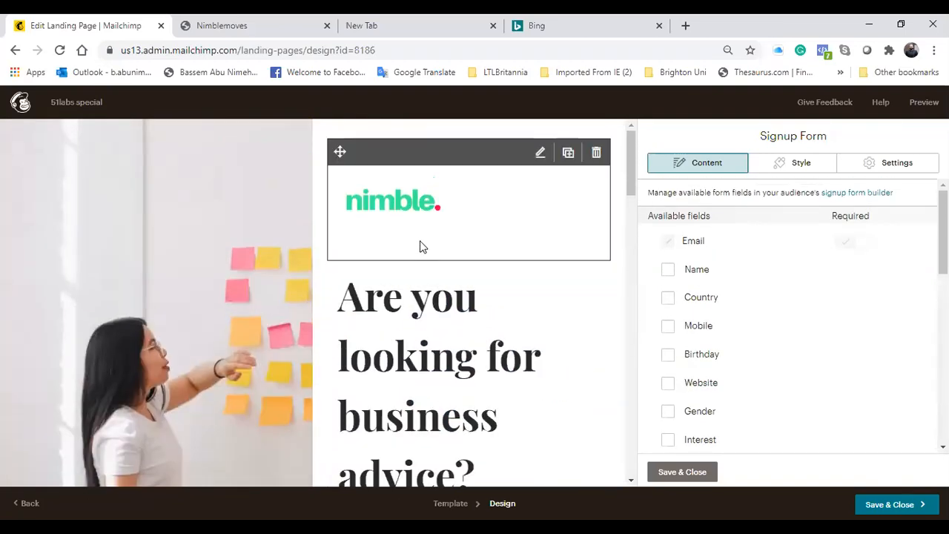
{"action": "scroll", "coordinate": [421, 245], "scroll_direction": "down", "scroll_amount": 4}
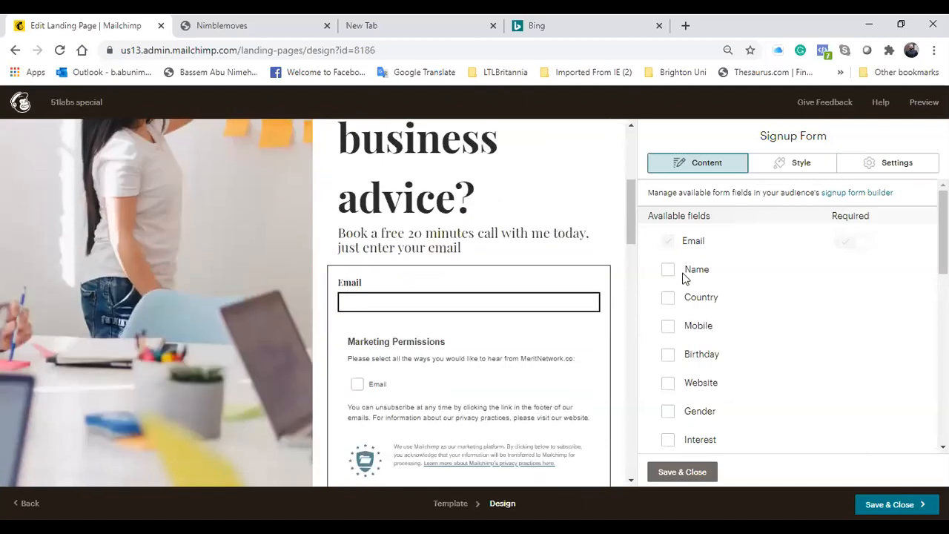
{"action": "left_click", "coordinate": [669, 273]}
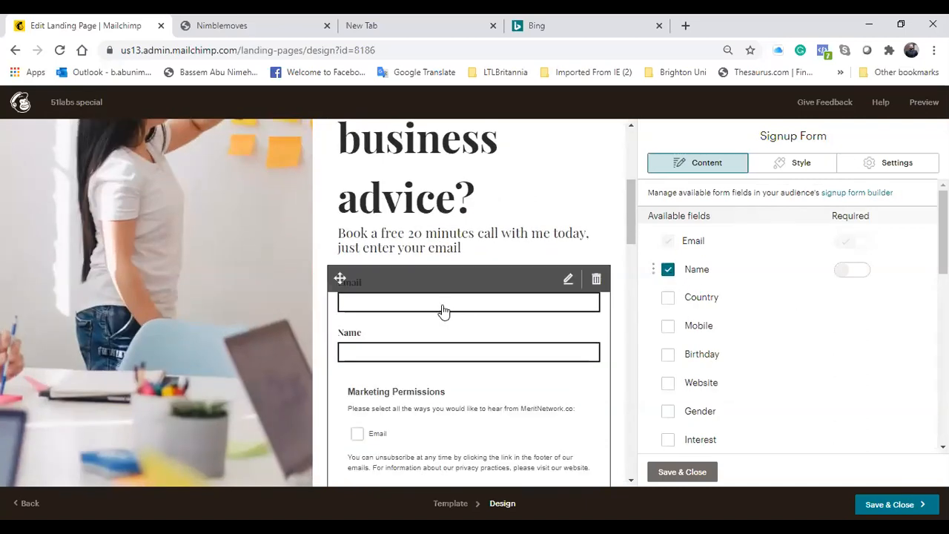
Check the signup form's GDPR and button settings, and save and close both the form block and the landing page design.
{"action": "scroll", "coordinate": [485, 335], "scroll_direction": "down", "scroll_amount": 2}
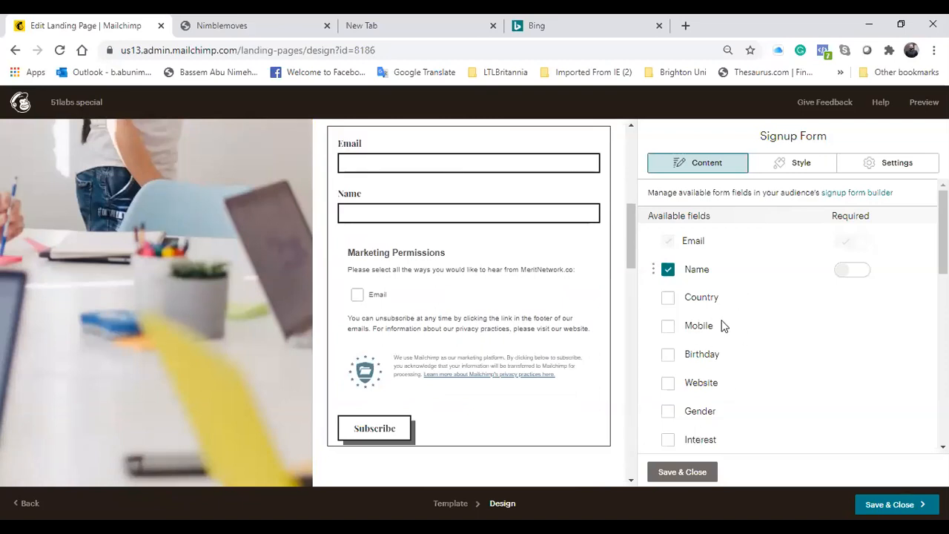
{"action": "scroll", "coordinate": [716, 326], "scroll_direction": "down", "scroll_amount": 2}
{"action": "scroll", "coordinate": [711, 288], "scroll_direction": "up", "scroll_amount": 1}
{"action": "scroll", "coordinate": [709, 286], "scroll_direction": "down", "scroll_amount": 1}
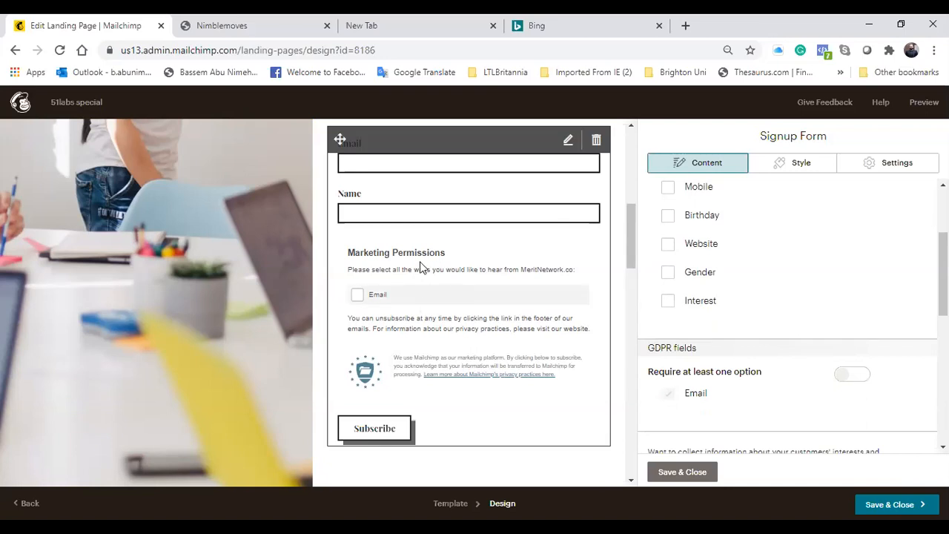
{"action": "scroll", "coordinate": [424, 288], "scroll_direction": "down", "scroll_amount": 1}
{"action": "scroll", "coordinate": [774, 302], "scroll_direction": "down", "scroll_amount": 2}
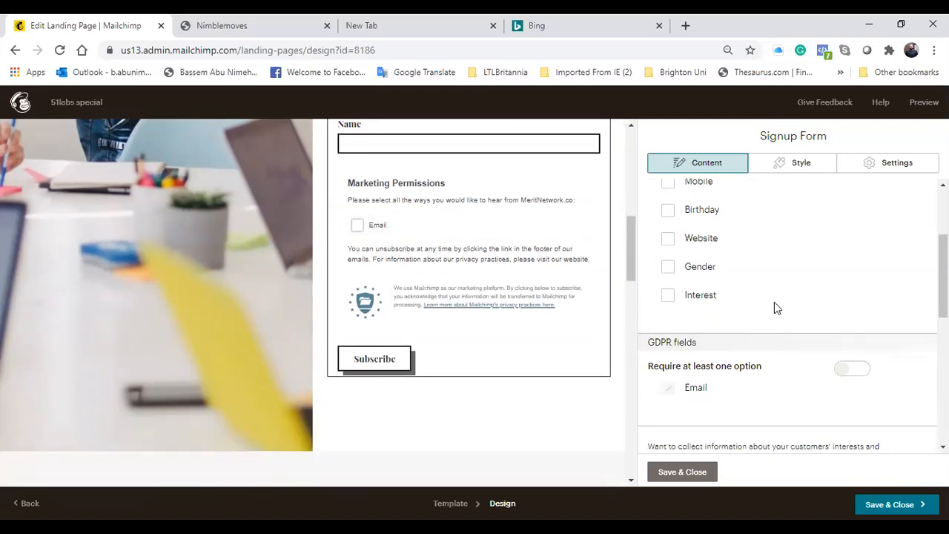
{"action": "scroll", "coordinate": [562, 321], "scroll_direction": "up", "scroll_amount": 2}
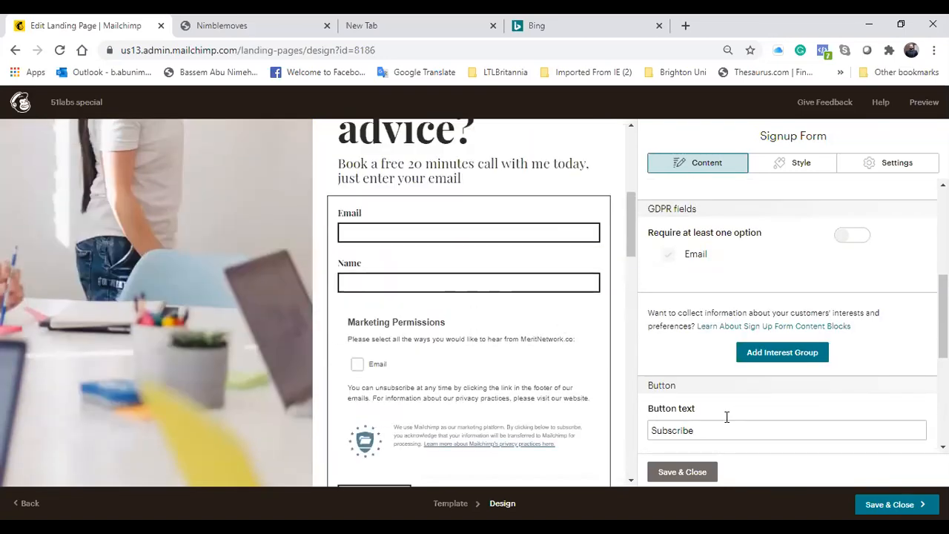
{"action": "left_click", "coordinate": [678, 473]}
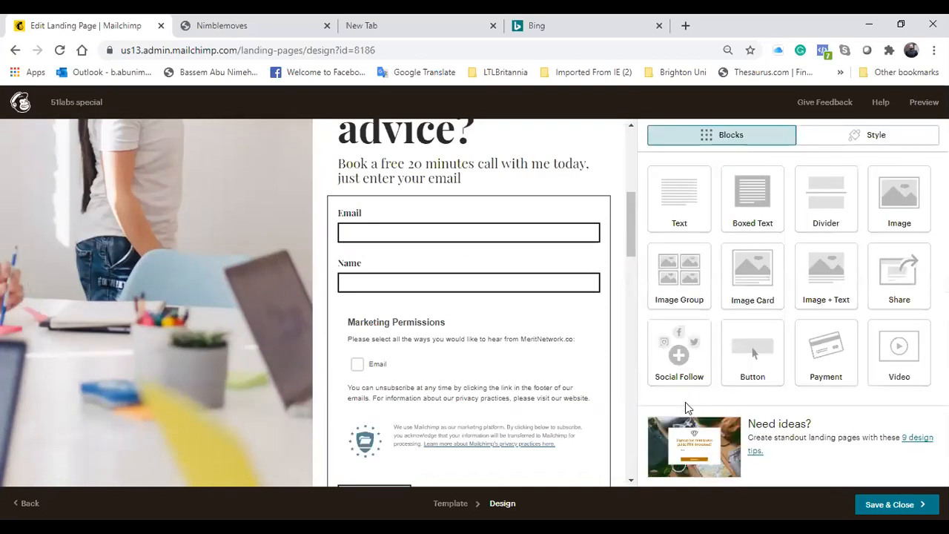
{"action": "scroll", "coordinate": [540, 360], "scroll_direction": "up", "scroll_amount": 5}
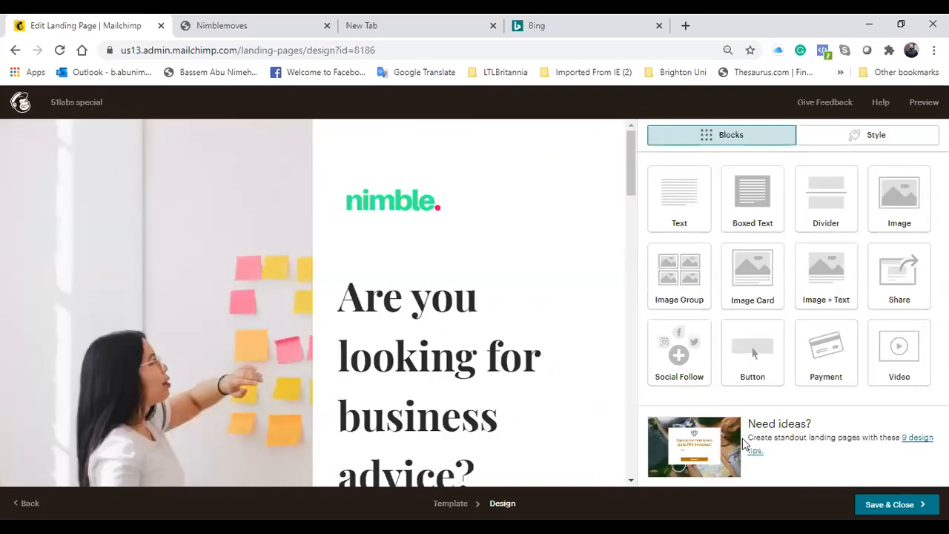
{"action": "left_click", "coordinate": [906, 506]}
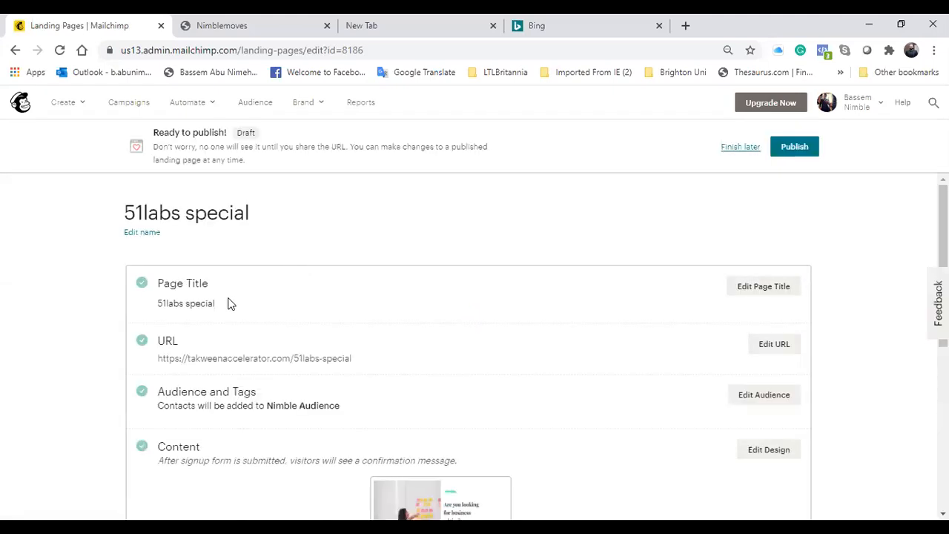
Try to set the draft landing page's URL to the custom domain nimblemoves.com with the path 51labs-special.
{"action": "scroll", "coordinate": [273, 288], "scroll_direction": "down", "scroll_amount": 1}
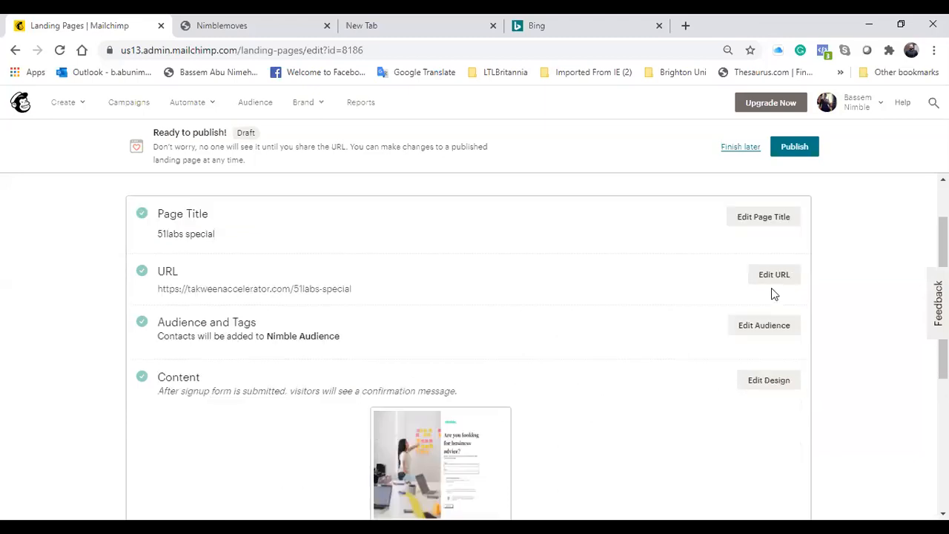
{"action": "left_click", "coordinate": [746, 276]}
{"action": "left_click", "coordinate": [269, 310]}
{"action": "left_click", "coordinate": [269, 309]}
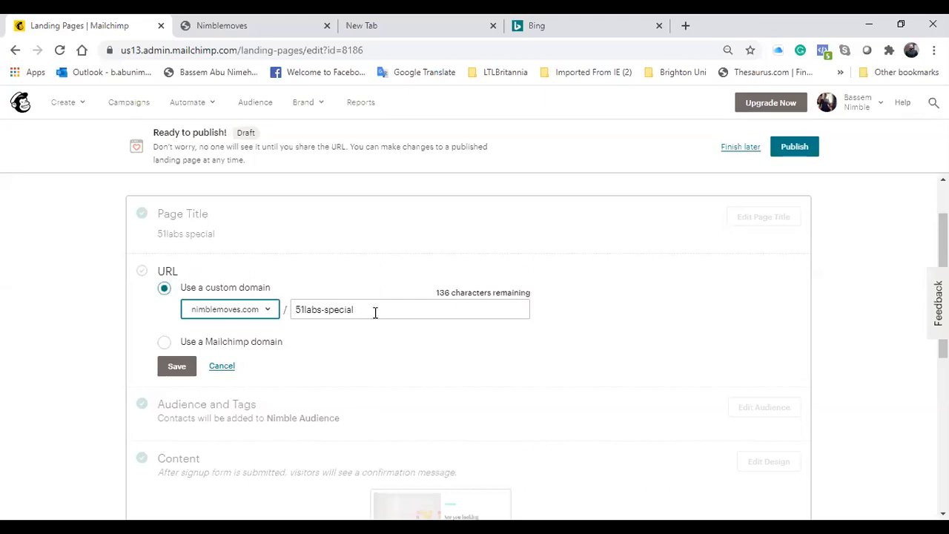
{"action": "left_click", "coordinate": [186, 366]}
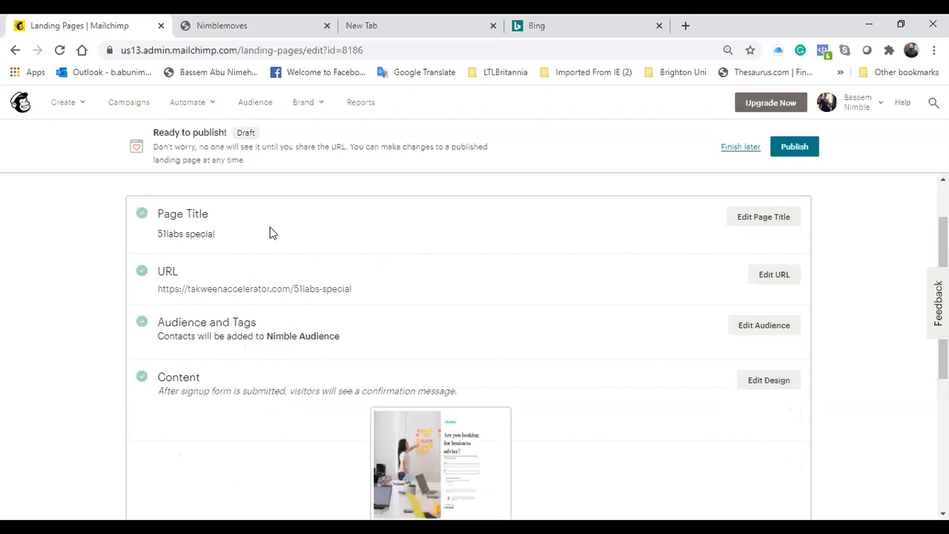
Review the landing page's title, URL, audience and content settings, and publish the page.
{"action": "scroll", "coordinate": [299, 256], "scroll_direction": "down", "scroll_amount": 1}
{"action": "scroll", "coordinate": [259, 284], "scroll_direction": "down", "scroll_amount": 1}
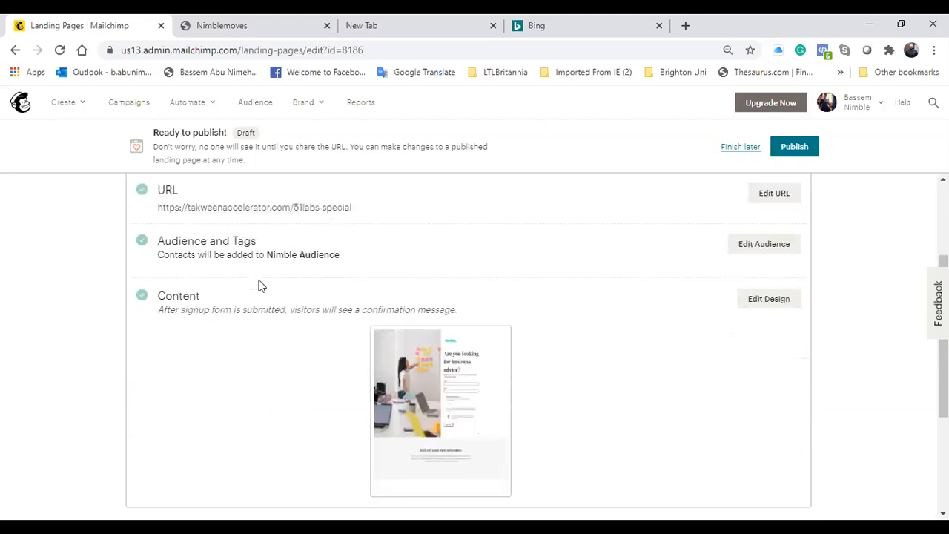
{"action": "scroll", "coordinate": [706, 339], "scroll_direction": "up", "scroll_amount": 3}
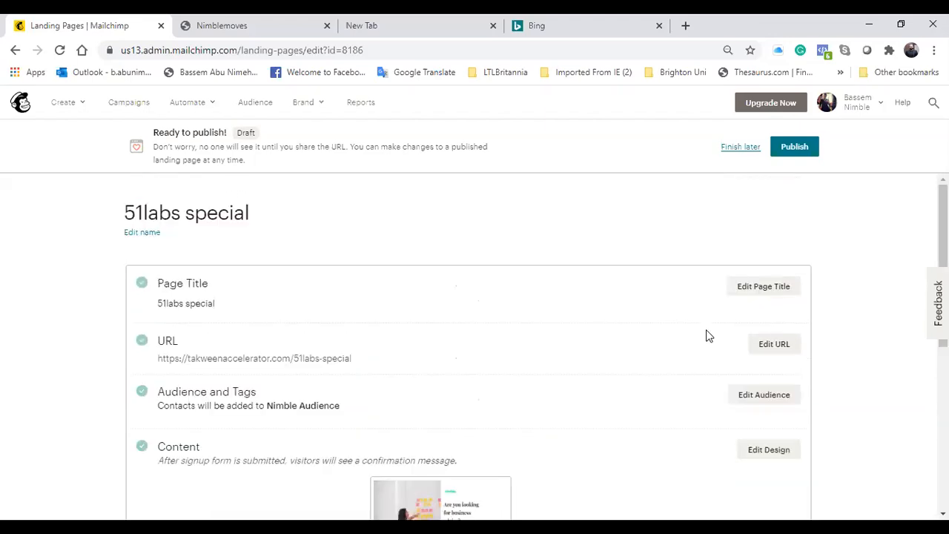
{"action": "left_click", "coordinate": [797, 149]}
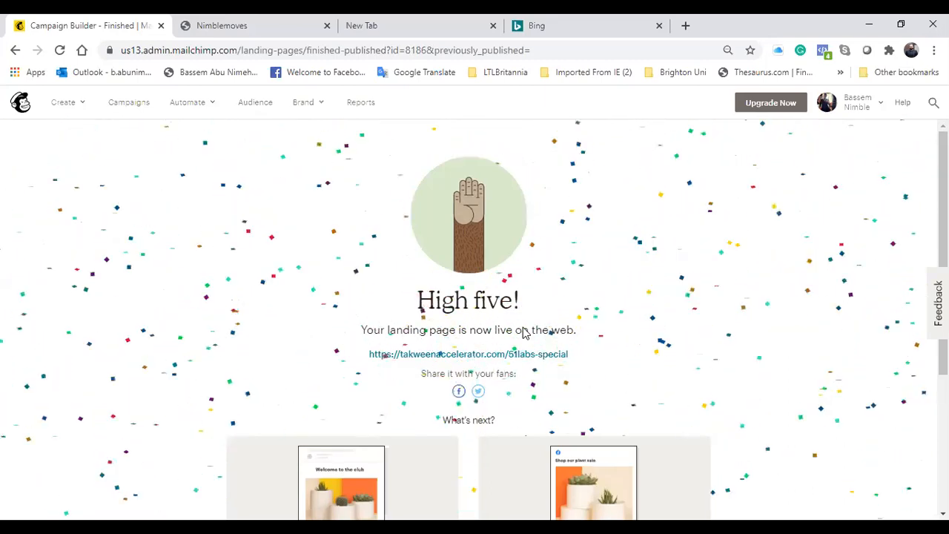
Reopen the published "51labs special" landing page for editing from the campaigns list.
{"action": "left_click", "coordinate": [143, 109]}
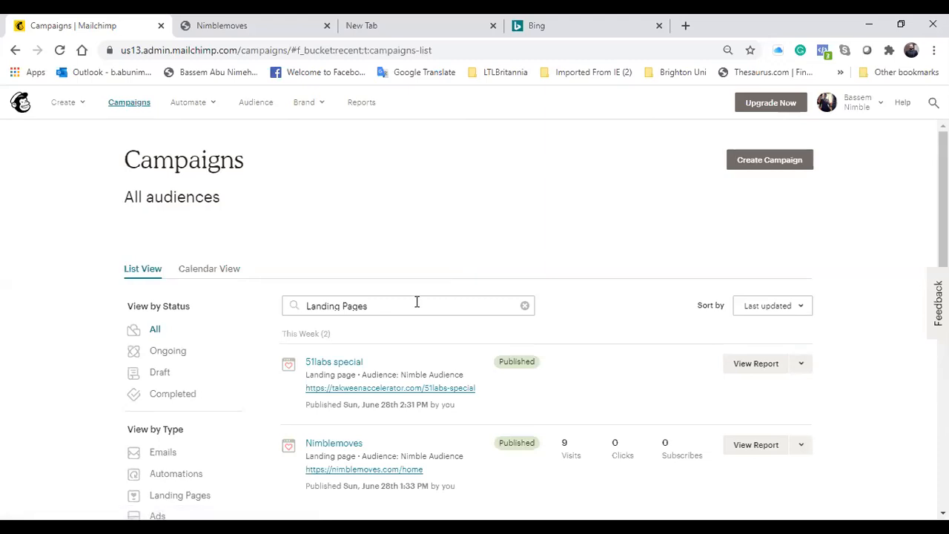
{"action": "left_click", "coordinate": [801, 363]}
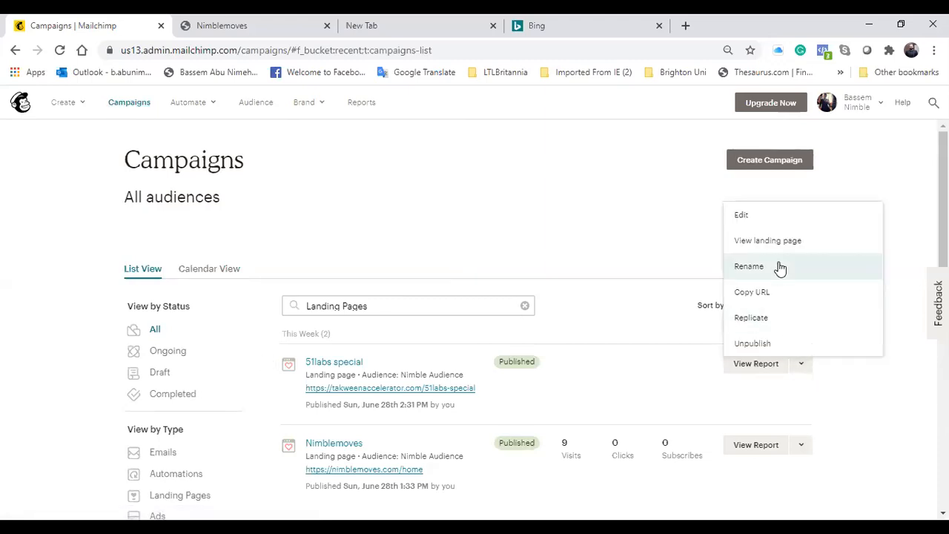
{"action": "left_click", "coordinate": [741, 216]}
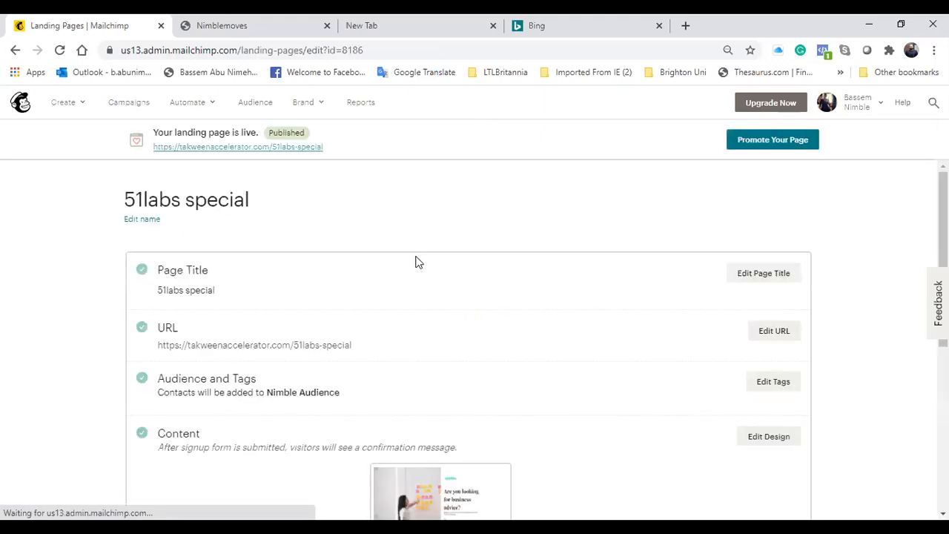
Try to switch the published page's URL to the nimblemoves.com domain, and reload its settings page.
{"action": "left_click", "coordinate": [775, 334]}
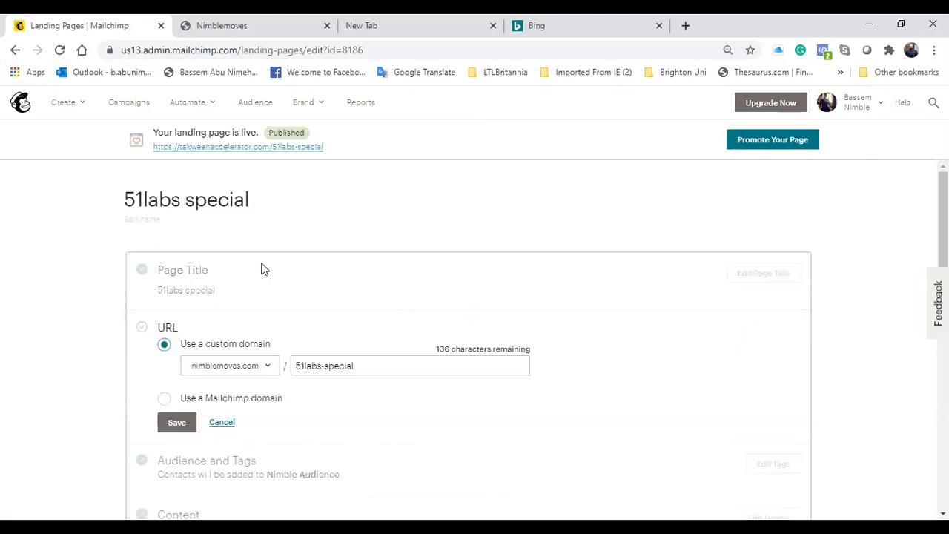
{"action": "left_click", "coordinate": [268, 365]}
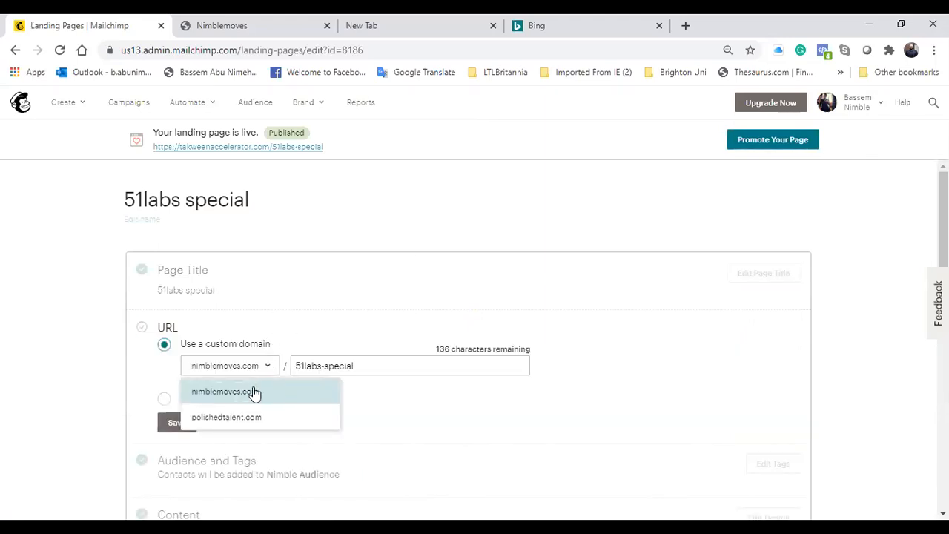
{"action": "left_click", "coordinate": [253, 391]}
{"action": "left_click", "coordinate": [169, 423]}
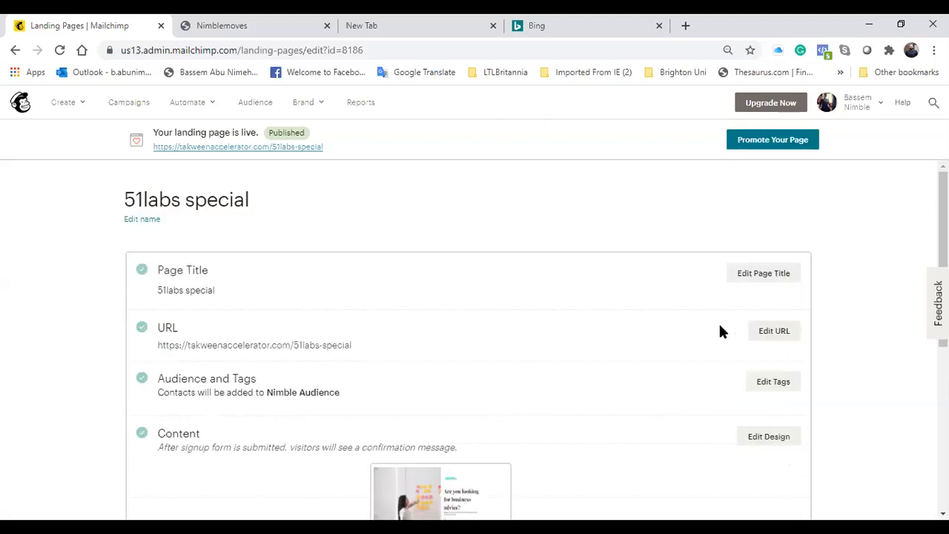
{"action": "left_click", "coordinate": [58, 52]}
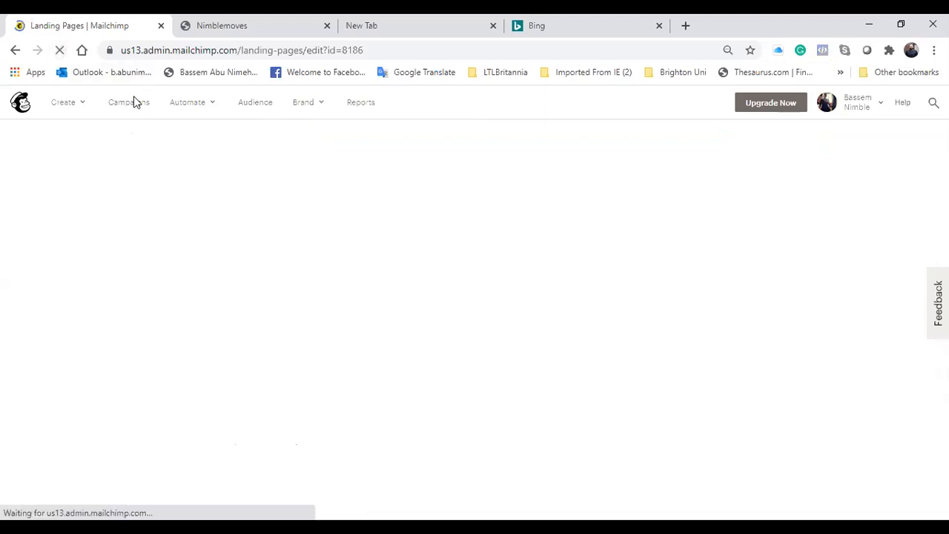
{"action": "left_click", "coordinate": [186, 21]}
{"action": "left_click", "coordinate": [201, 51]}
{"action": "left_click", "coordinate": [204, 51]}
{"action": "left_click_drag", "start_coordinate": [258, 51], "coordinate": [308, 49]}
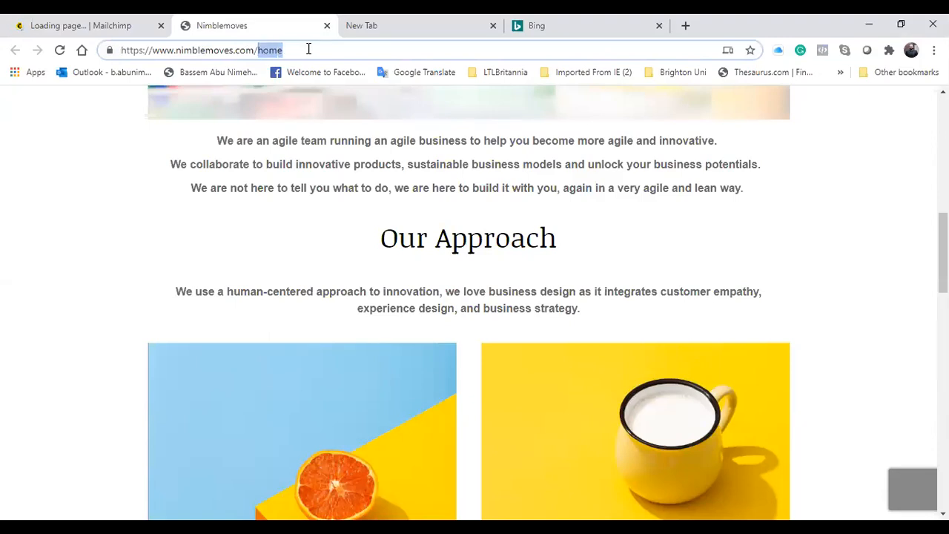
{"action": "type", "text": "51"}
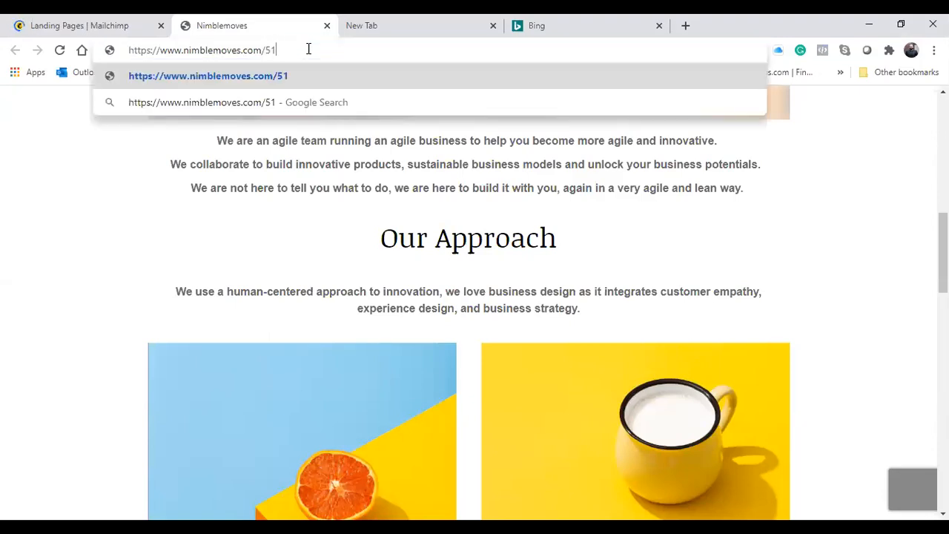
{"action": "type", "text": "labs"}
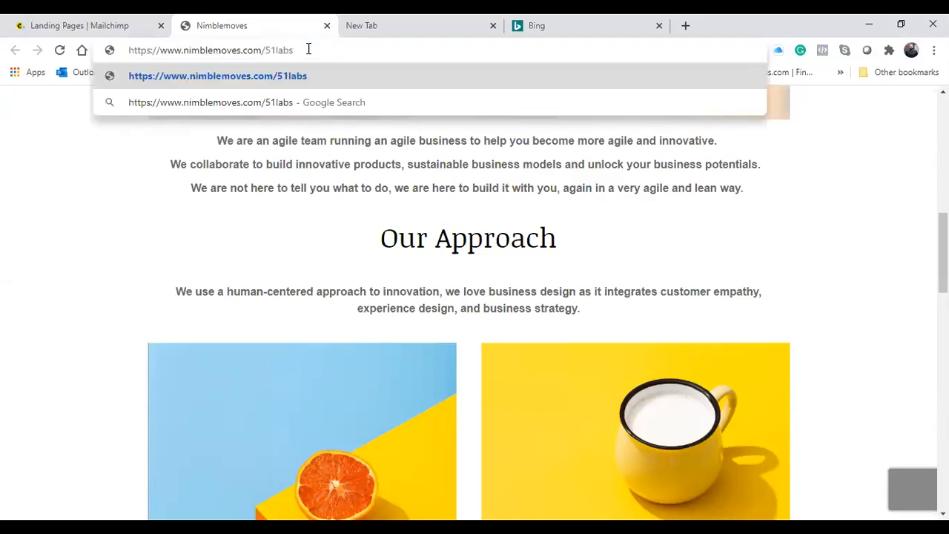
{"action": "type", "text": "-special"}
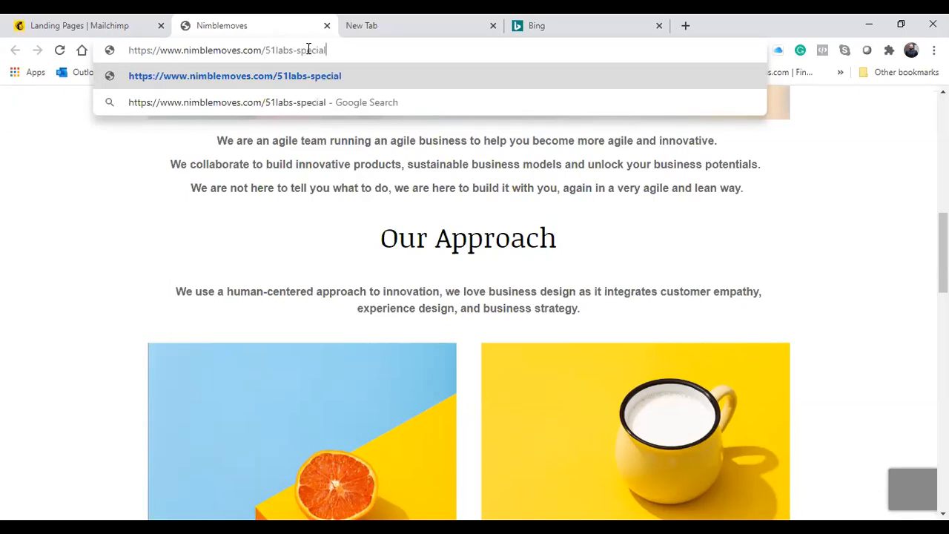
{"action": "key", "text": "Return"}
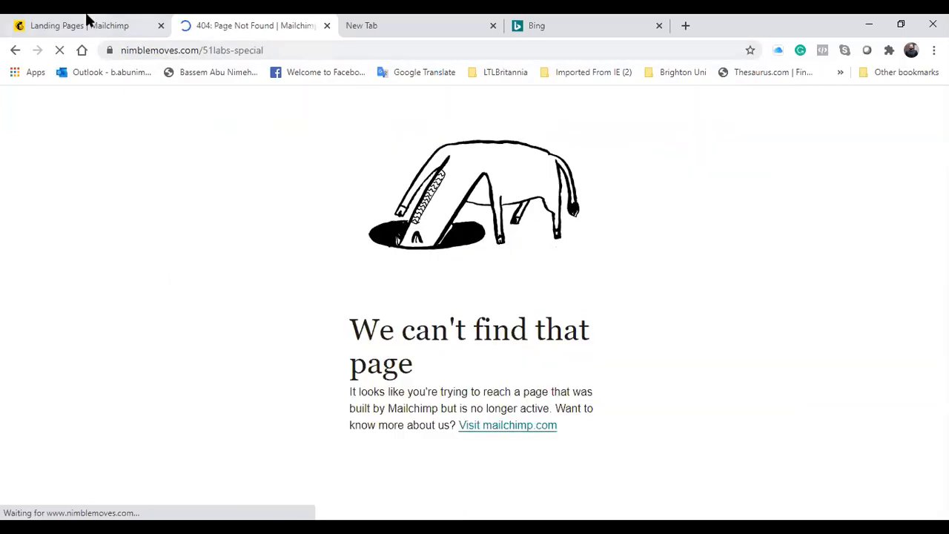
Return to Mailchimp, check the landing page's URL settings again, and open the account's domain management page.
{"action": "left_click", "coordinate": [100, 27]}
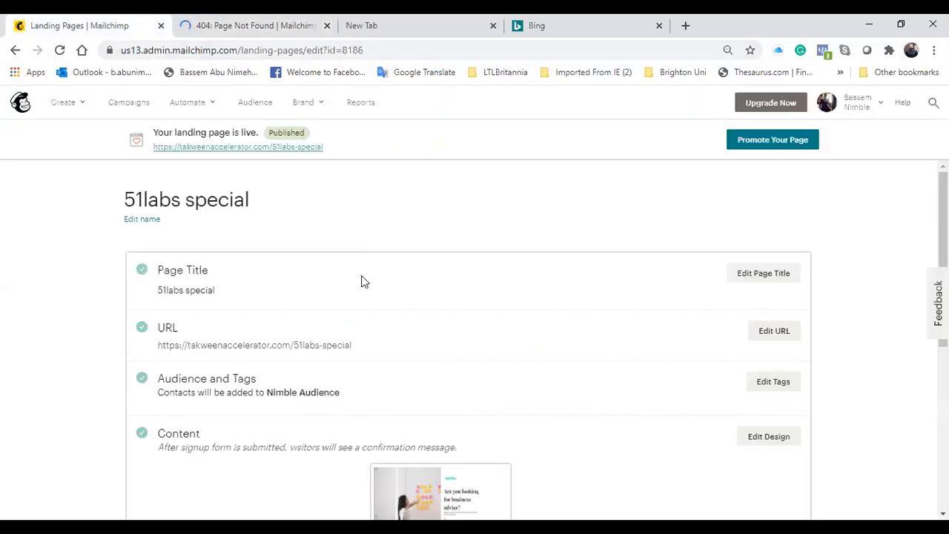
{"action": "left_click", "coordinate": [786, 334]}
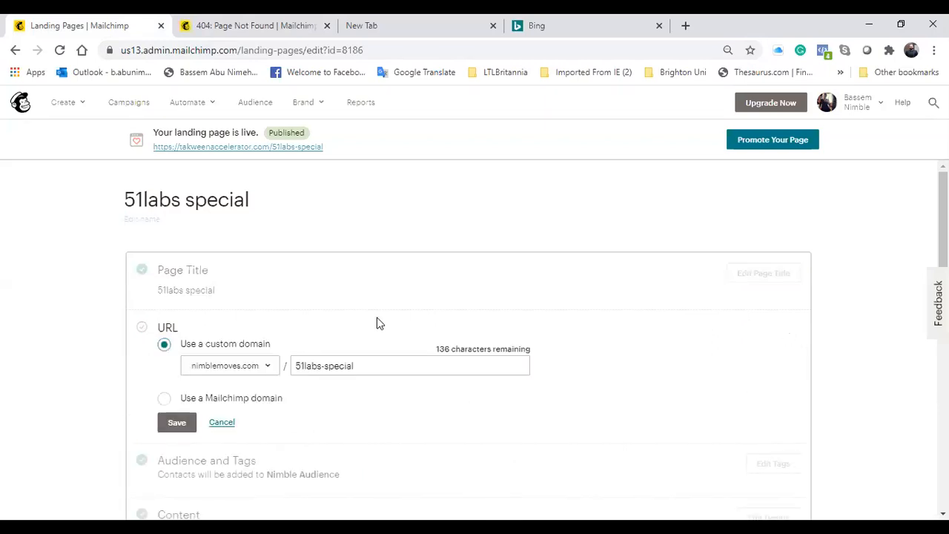
{"action": "scroll", "coordinate": [377, 324], "scroll_direction": "down", "scroll_amount": 5}
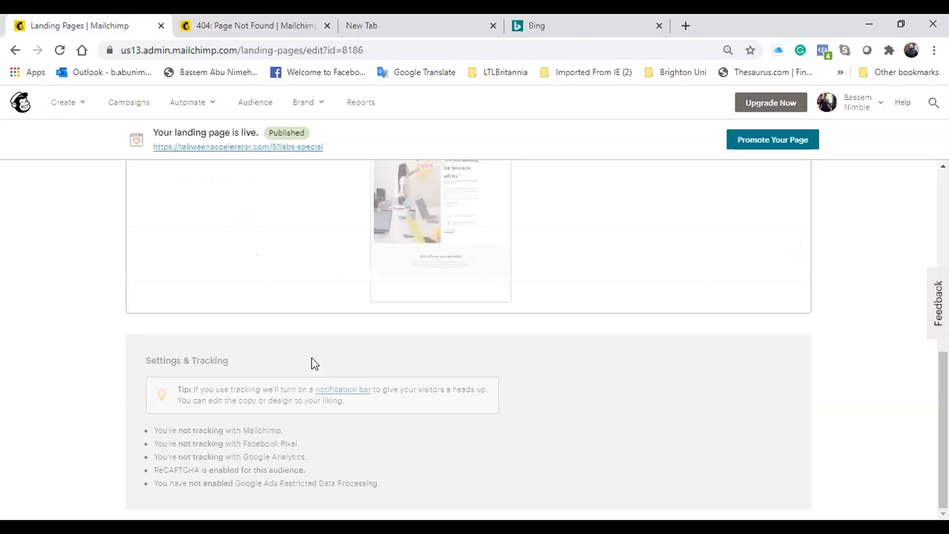
{"action": "scroll", "coordinate": [320, 106], "scroll_direction": "up", "scroll_amount": 5}
{"action": "left_click", "coordinate": [320, 104]}
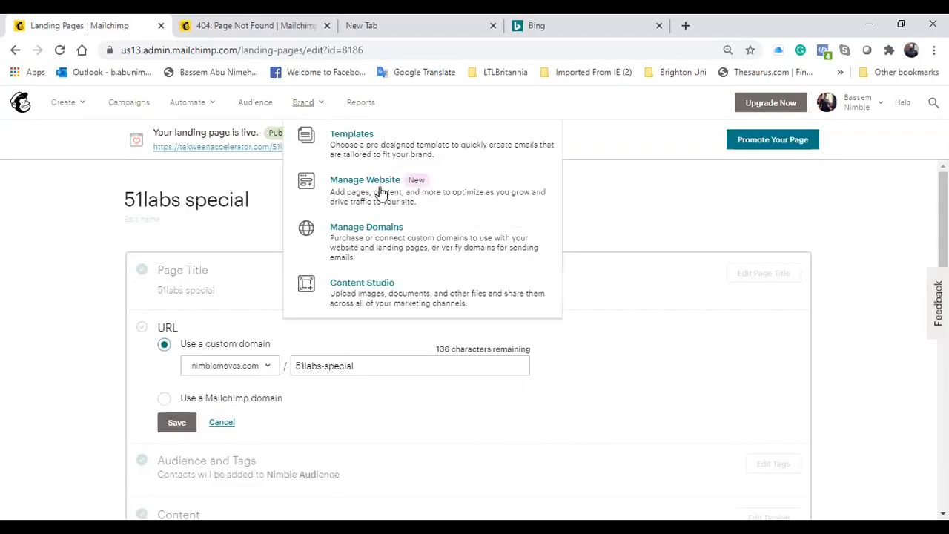
{"action": "left_click", "coordinate": [375, 236]}
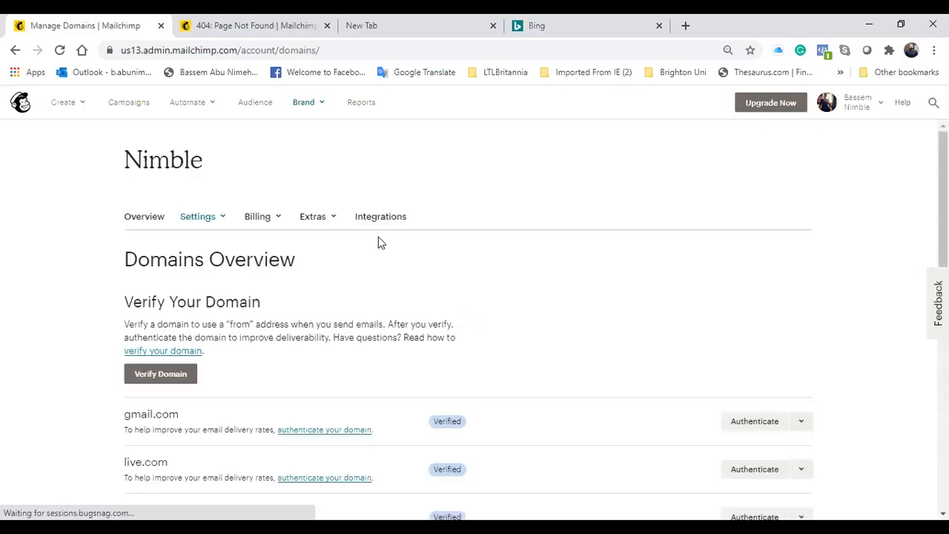
Review the verified and connected domains listed in the account's Domains Overview.
{"action": "scroll", "coordinate": [289, 193], "scroll_direction": "down", "scroll_amount": 3}
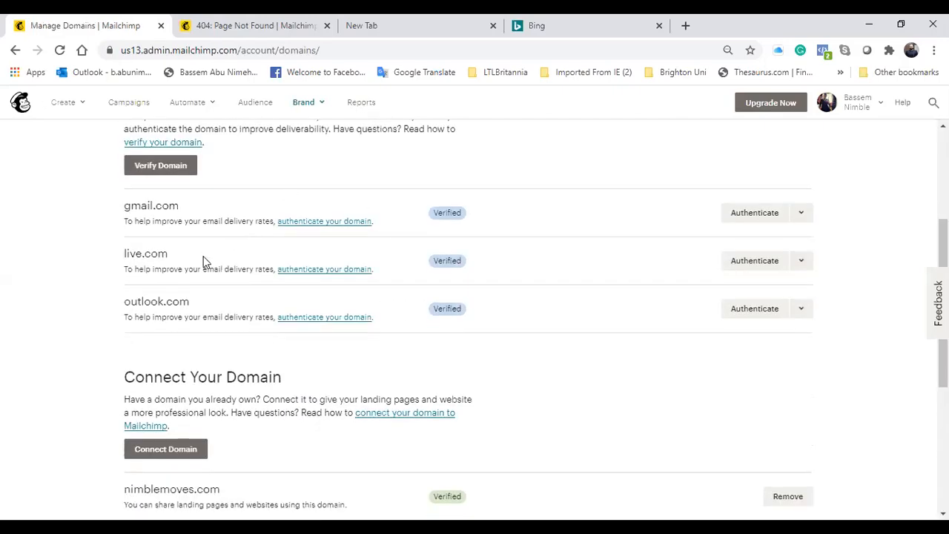
{"action": "scroll", "coordinate": [204, 260], "scroll_direction": "down", "scroll_amount": 3}
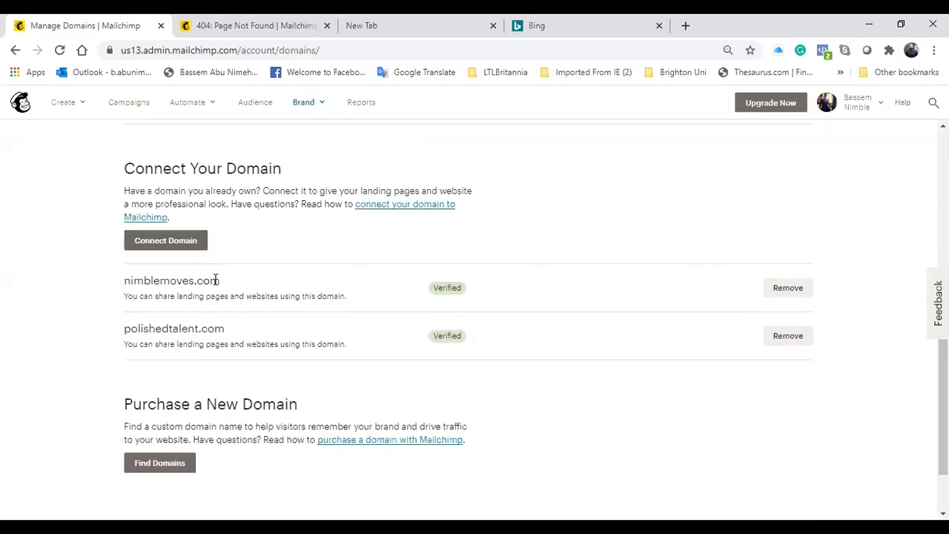
{"action": "scroll", "coordinate": [214, 279], "scroll_direction": "down", "scroll_amount": 2}
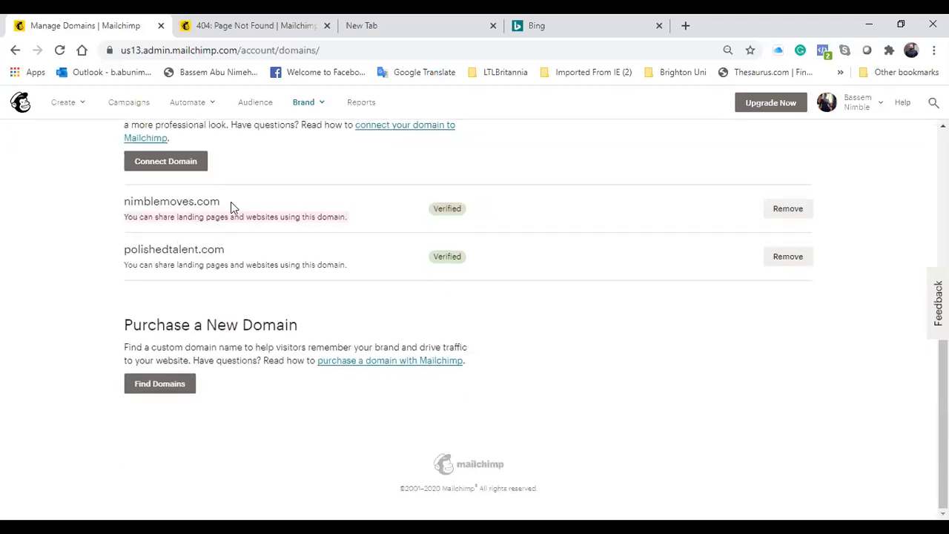
{"action": "scroll", "coordinate": [264, 258], "scroll_direction": "up", "scroll_amount": 7}
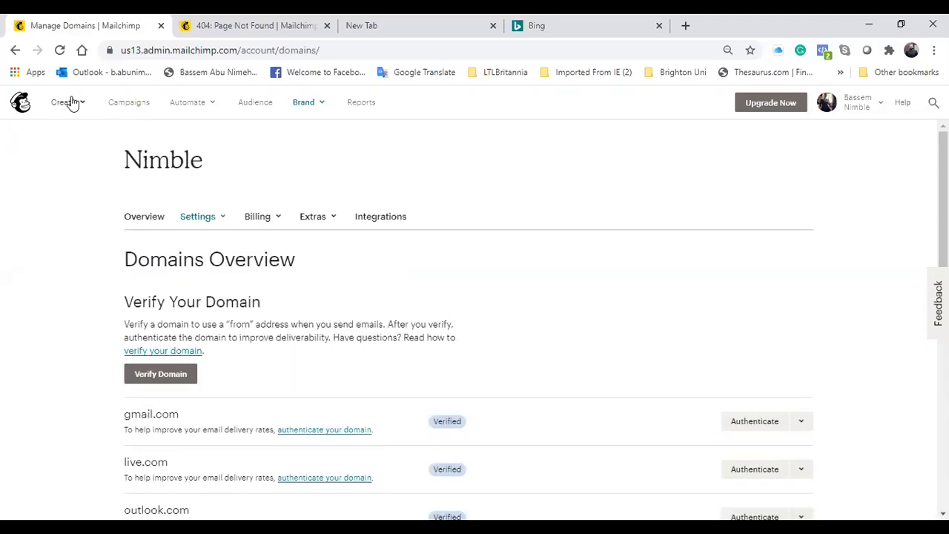
Reopen the "51labs special" landing page for editing from the campaigns list.
{"action": "left_click", "coordinate": [132, 104]}
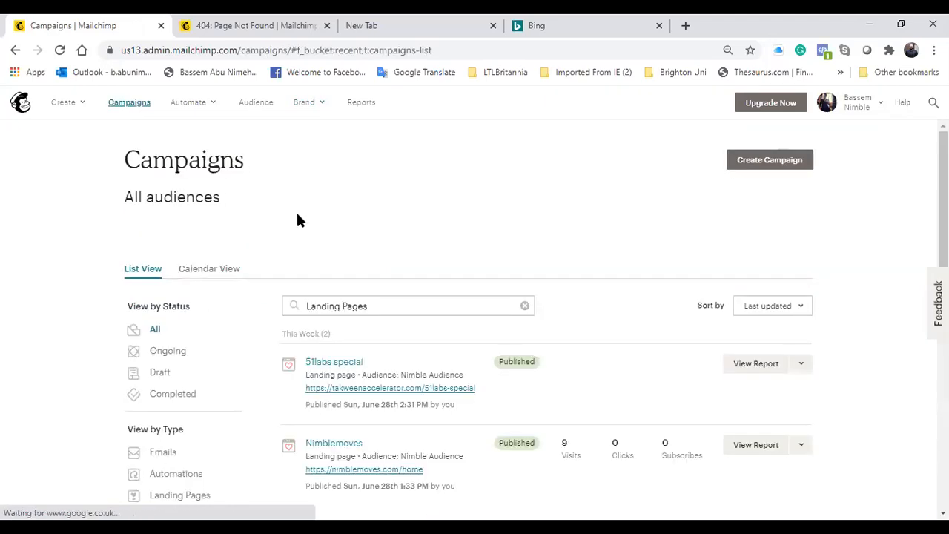
{"action": "scroll", "coordinate": [388, 215], "scroll_direction": "down", "scroll_amount": 1}
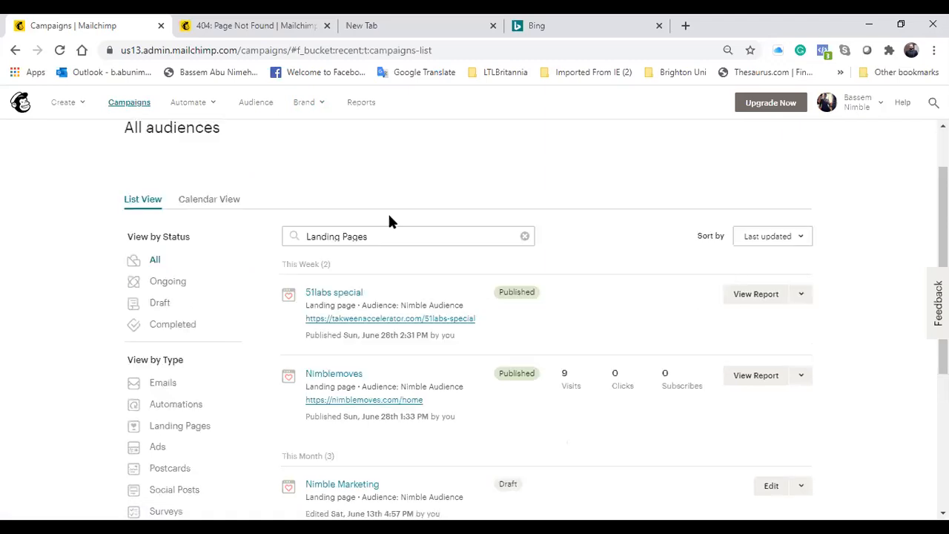
{"action": "left_click", "coordinate": [803, 295]}
{"action": "left_click", "coordinate": [766, 319]}
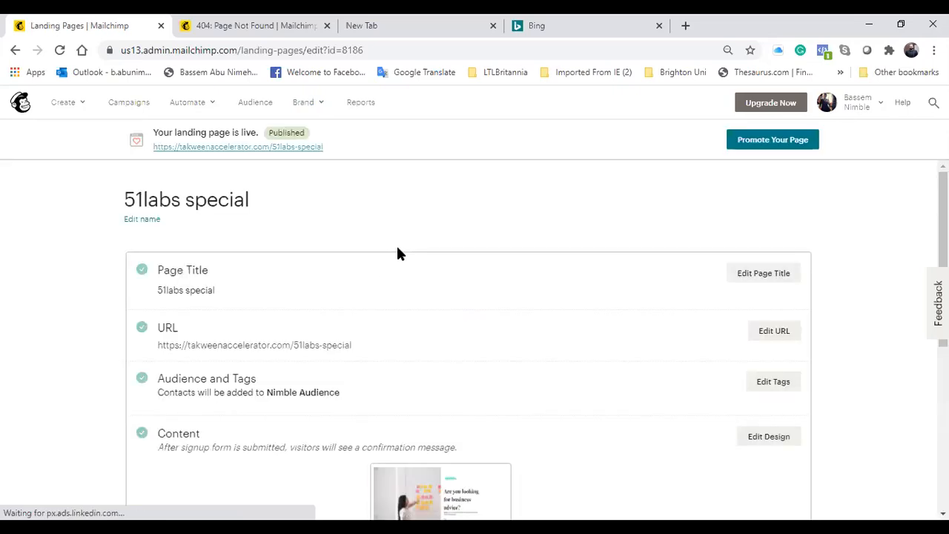
Set the landing page's custom domain to polishedtalent.com with the path 51labs-special, and save the URL.
{"action": "left_click", "coordinate": [774, 331]}
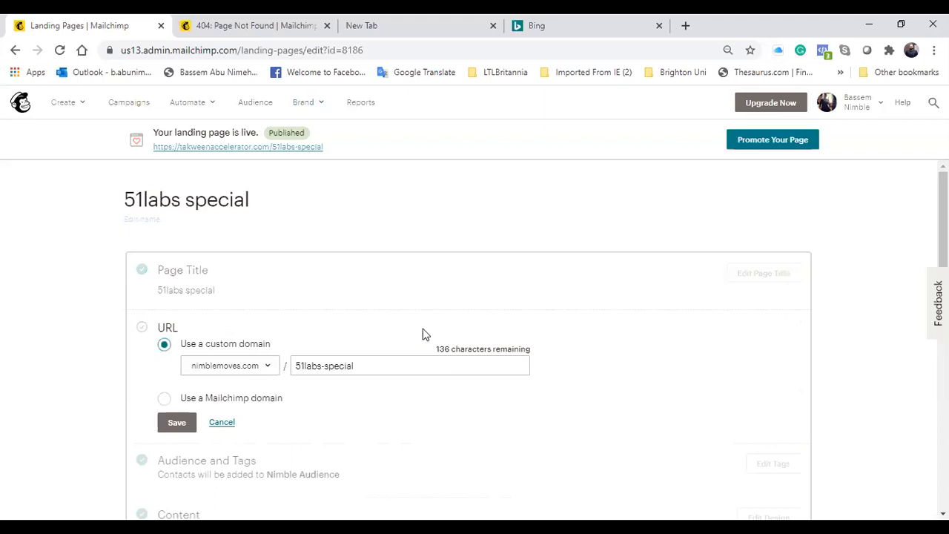
{"action": "scroll", "coordinate": [269, 230], "scroll_direction": "down", "scroll_amount": 2}
{"action": "left_click", "coordinate": [270, 227]}
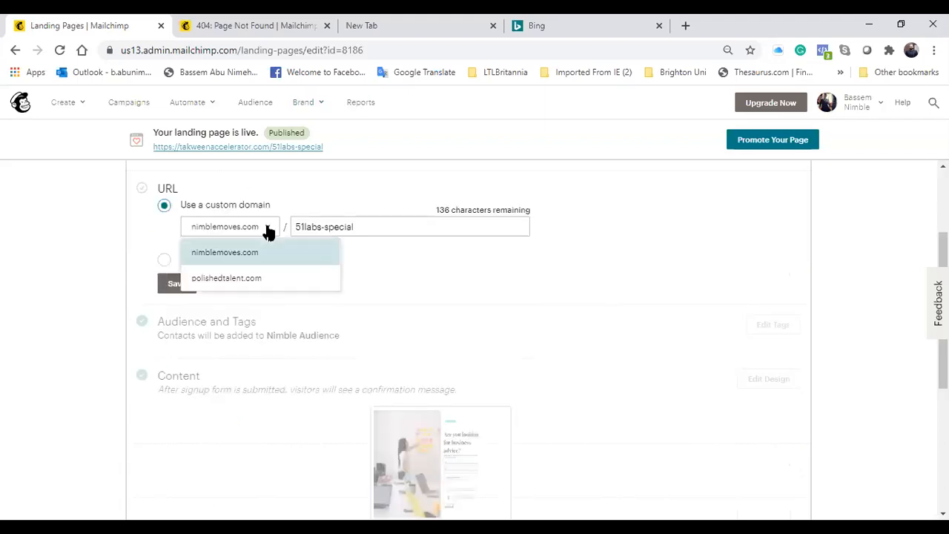
{"action": "left_click", "coordinate": [260, 279]}
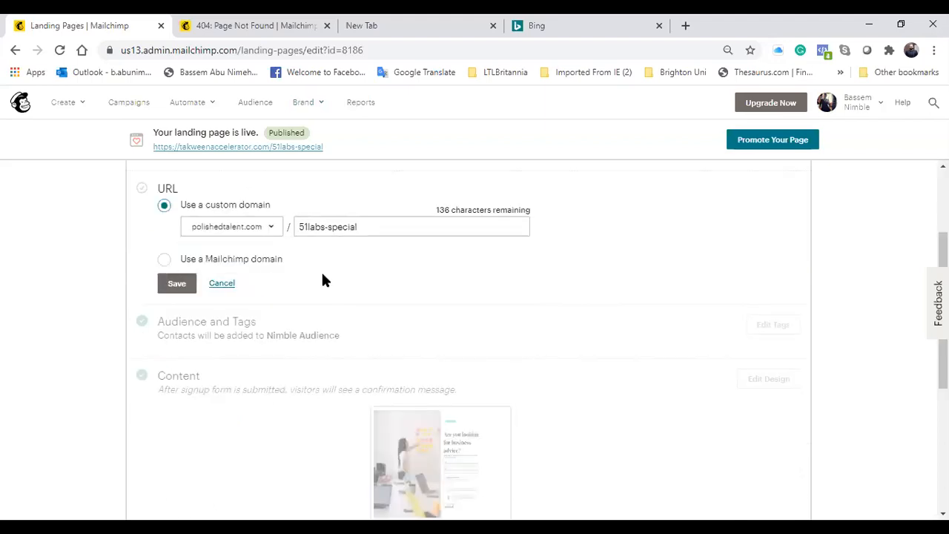
{"action": "left_click", "coordinate": [181, 291]}
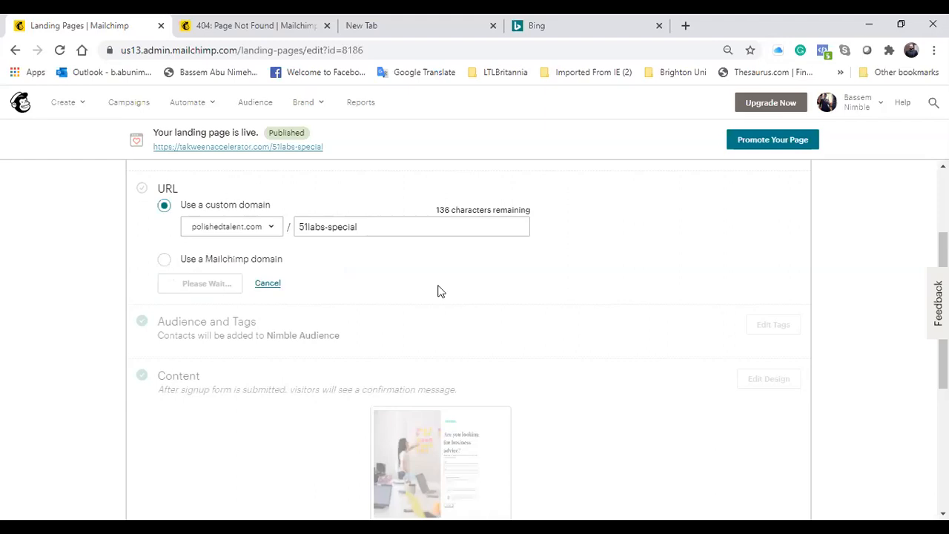
Change the landing page's custom domain to nimblemoves.com and save the URL.
{"action": "left_click", "coordinate": [761, 262]}
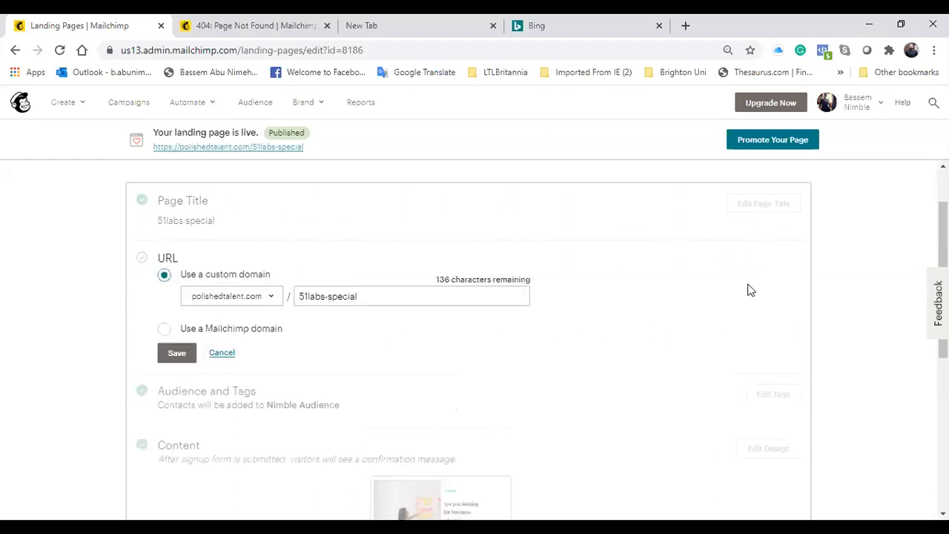
{"action": "left_click", "coordinate": [275, 299]}
{"action": "left_click", "coordinate": [250, 322]}
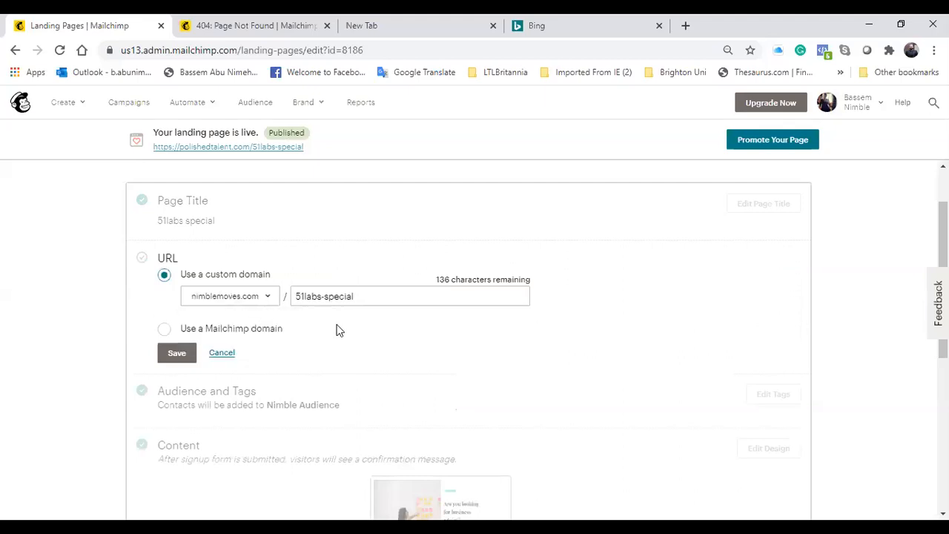
{"action": "left_click", "coordinate": [186, 360]}
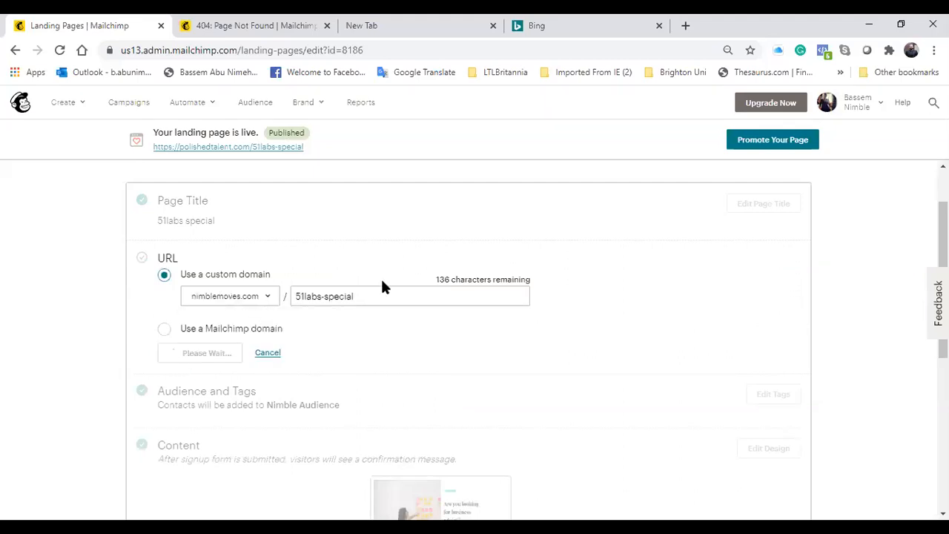
{"action": "scroll", "coordinate": [693, 218], "scroll_direction": "up", "scroll_amount": 1}
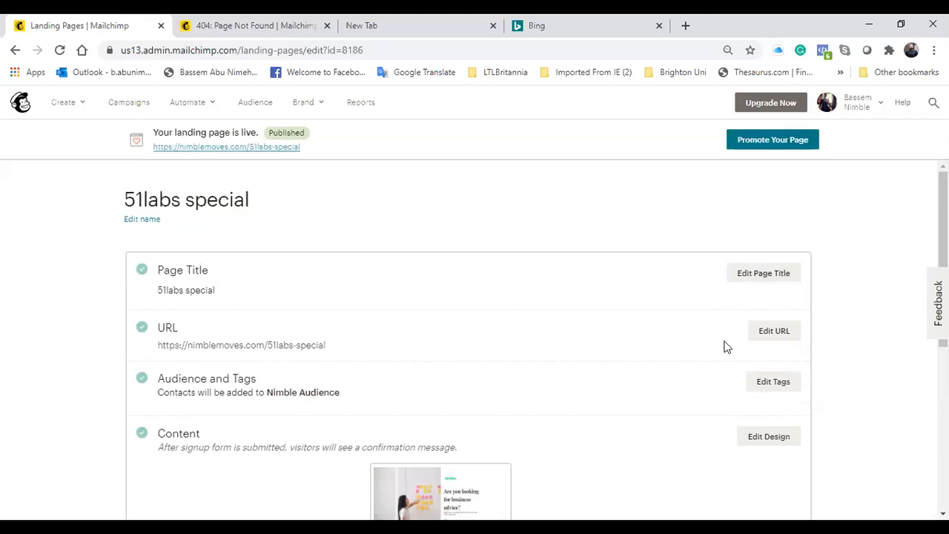
Check the landing page's settings, and reload nimblemoves.com/51labs-special in its browser tab.
{"action": "scroll", "coordinate": [722, 346], "scroll_direction": "down", "scroll_amount": 3}
{"action": "scroll", "coordinate": [670, 342], "scroll_direction": "up", "scroll_amount": 2}
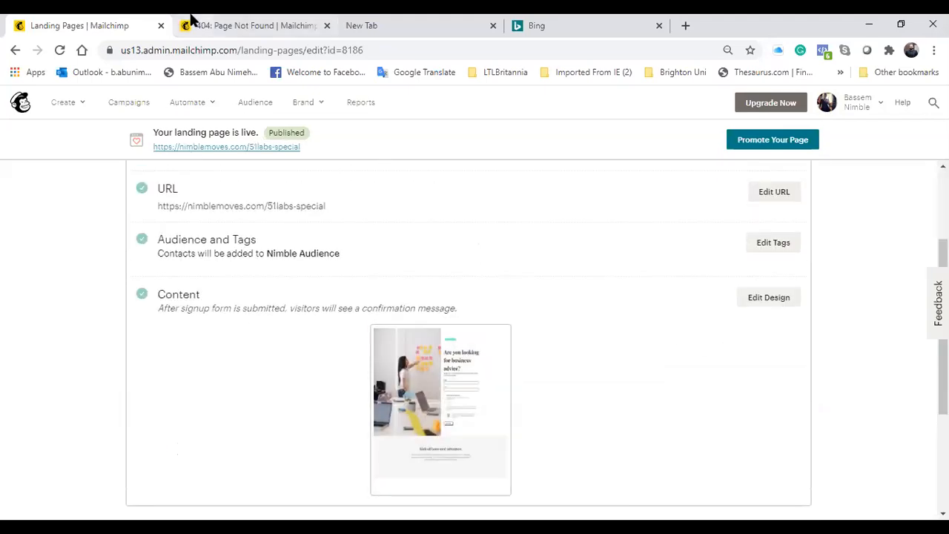
{"action": "key", "text": "ctrl+Tab"}
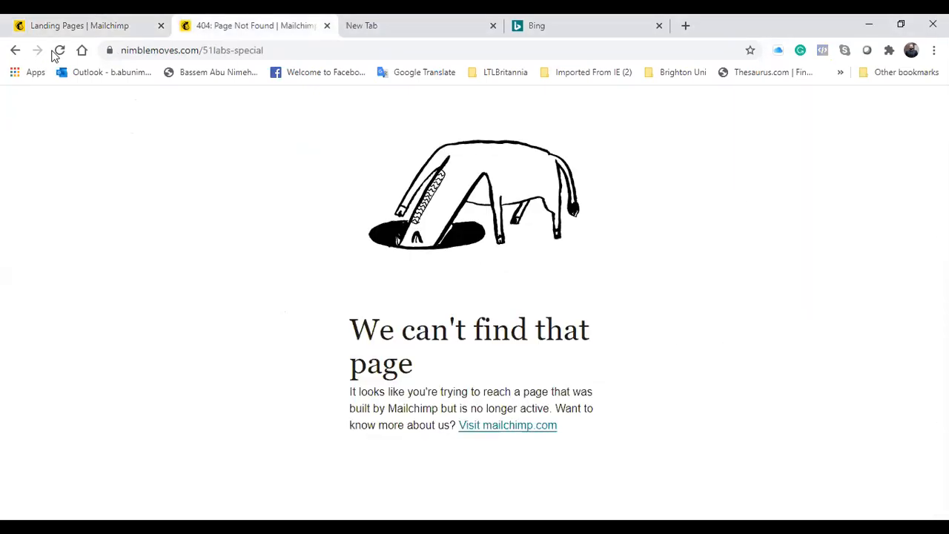
{"action": "left_click", "coordinate": [59, 50]}
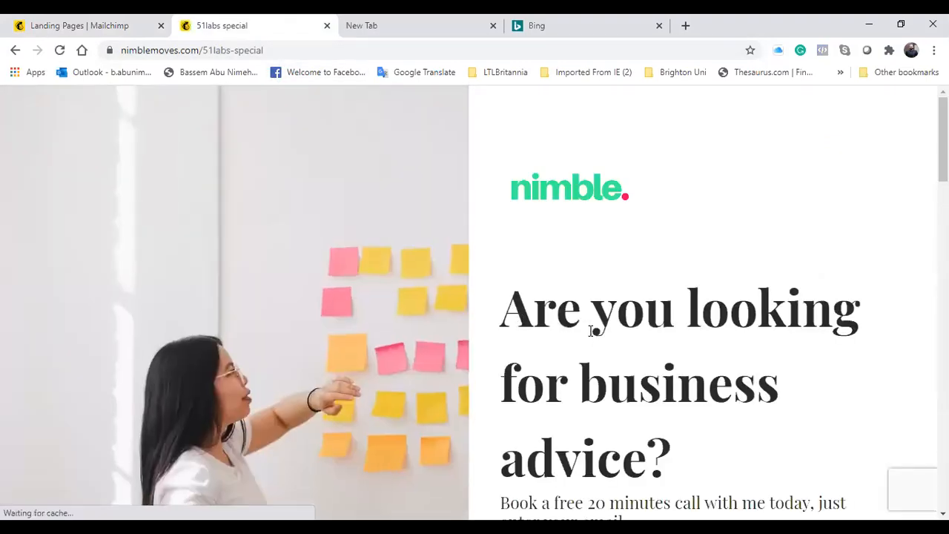
Review the live landing page from the headline and signup form down to the footer for leftover template content.
{"action": "scroll", "coordinate": [591, 330], "scroll_direction": "down", "scroll_amount": 2}
{"action": "scroll", "coordinate": [608, 311], "scroll_direction": "down", "scroll_amount": 1}
{"action": "scroll", "coordinate": [631, 295], "scroll_direction": "down", "scroll_amount": 4}
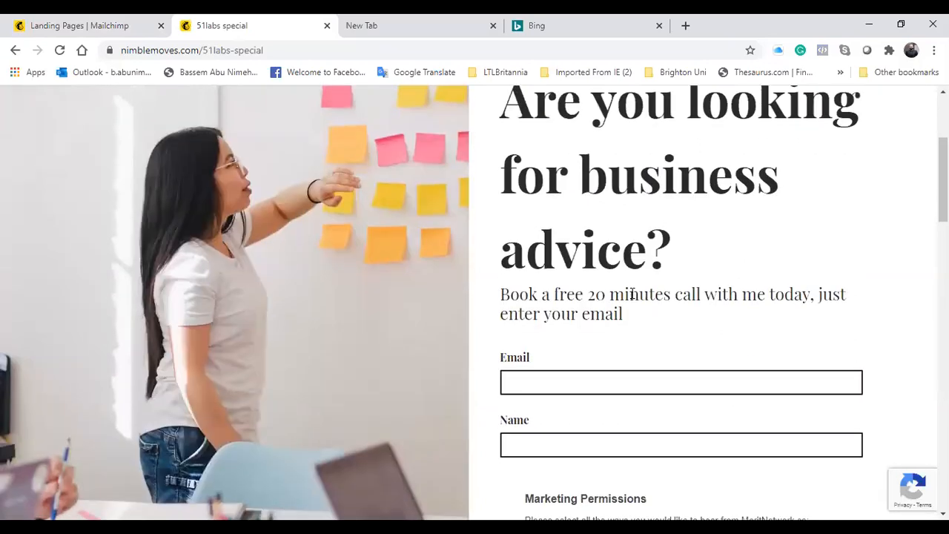
{"action": "scroll", "coordinate": [632, 298], "scroll_direction": "down", "scroll_amount": 1}
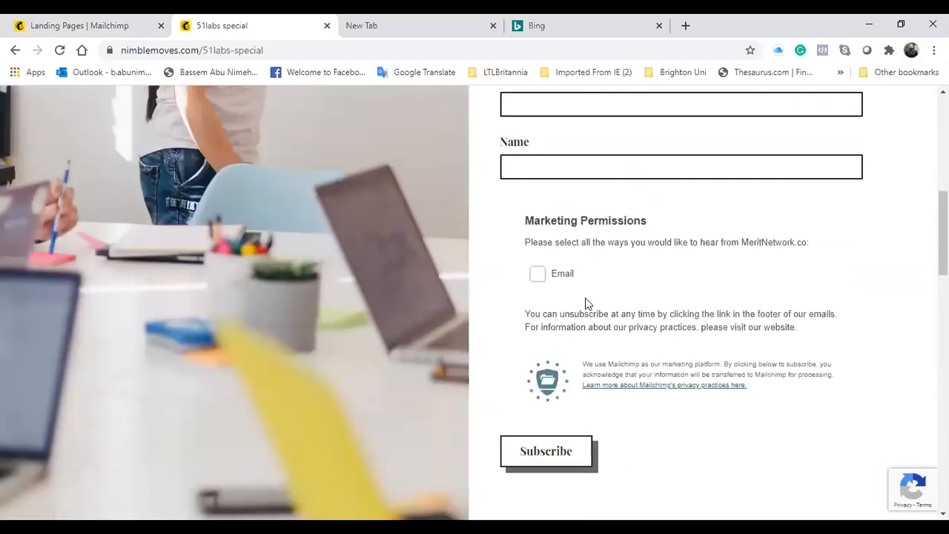
{"action": "scroll", "coordinate": [581, 334], "scroll_direction": "down", "scroll_amount": 5}
{"action": "scroll", "coordinate": [570, 319], "scroll_direction": "up", "scroll_amount": 2}
{"action": "scroll", "coordinate": [576, 326], "scroll_direction": "down", "scroll_amount": 1}
{"action": "scroll", "coordinate": [574, 334], "scroll_direction": "down", "scroll_amount": 5}
{"action": "scroll", "coordinate": [570, 343], "scroll_direction": "down", "scroll_amount": 5}
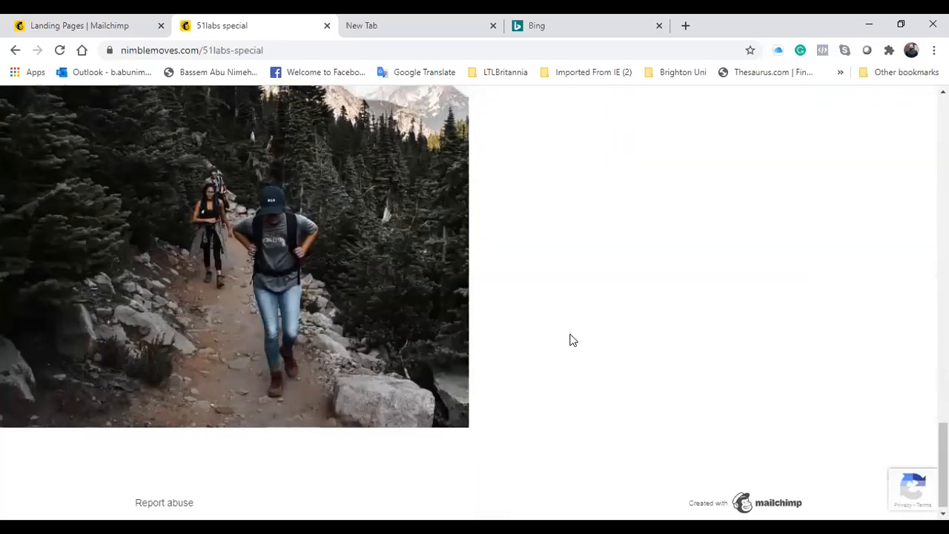
{"action": "scroll", "coordinate": [569, 339], "scroll_direction": "up", "scroll_amount": 6}
{"action": "scroll", "coordinate": [329, 394], "scroll_direction": "up", "scroll_amount": 2}
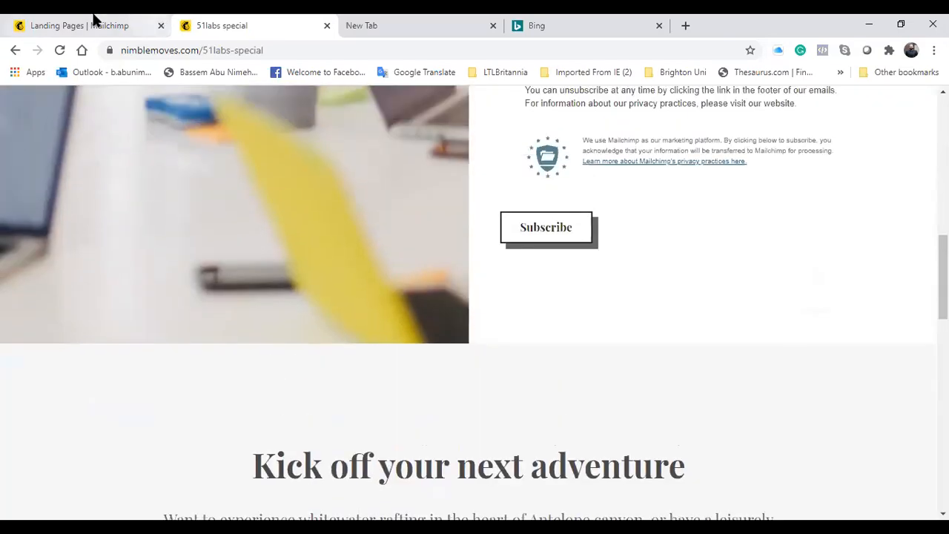
Return to Mailchimp, open the page's design, and remove the "Kick off your next adventure" section together with its content blocks.
{"action": "left_click", "coordinate": [95, 22]}
{"action": "left_click", "coordinate": [775, 366]}
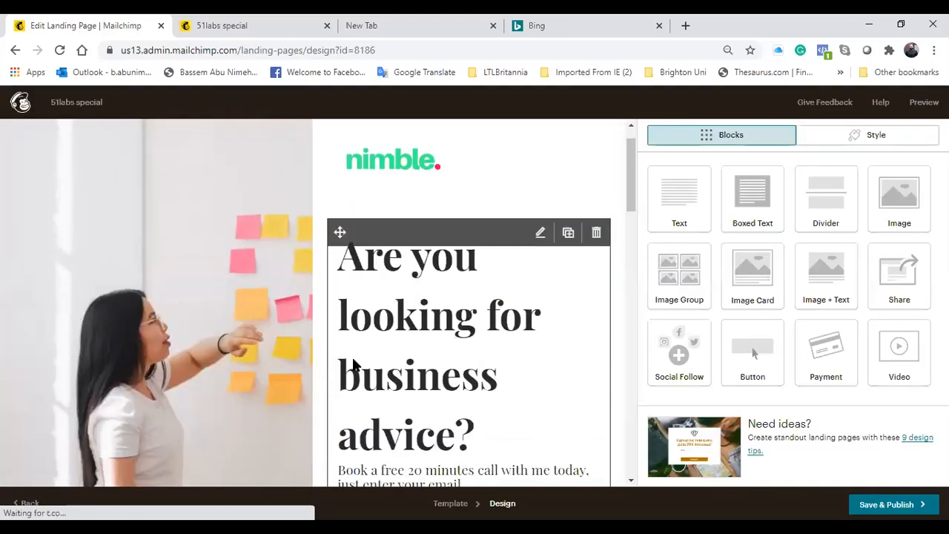
{"action": "scroll", "coordinate": [353, 363], "scroll_direction": "down", "scroll_amount": 15}
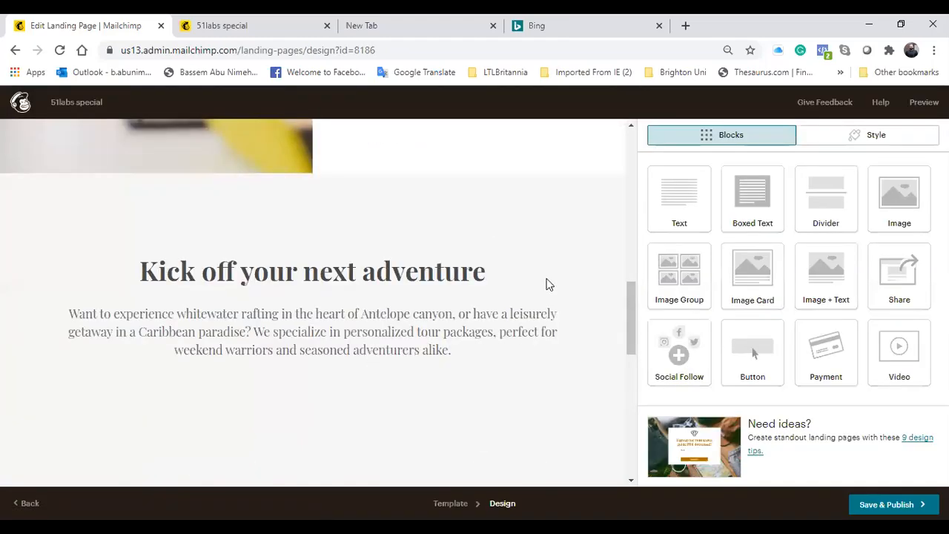
{"action": "left_click", "coordinate": [561, 262]}
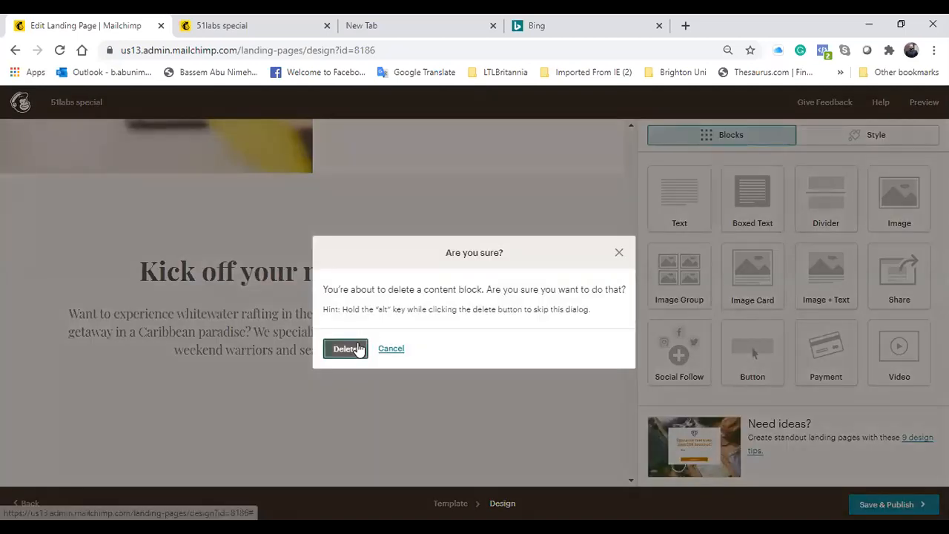
{"action": "left_click", "coordinate": [360, 348]}
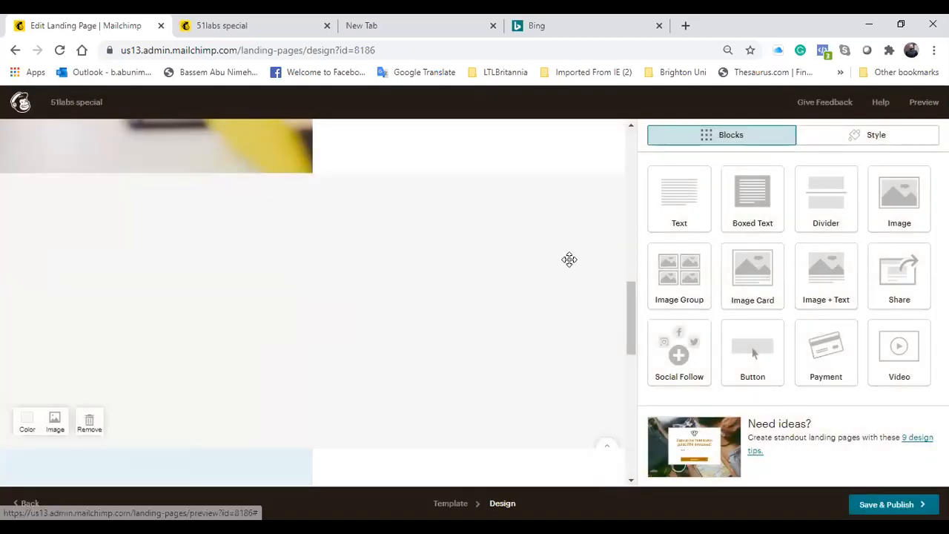
{"action": "left_click", "coordinate": [566, 261]}
{"action": "left_click", "coordinate": [356, 349]}
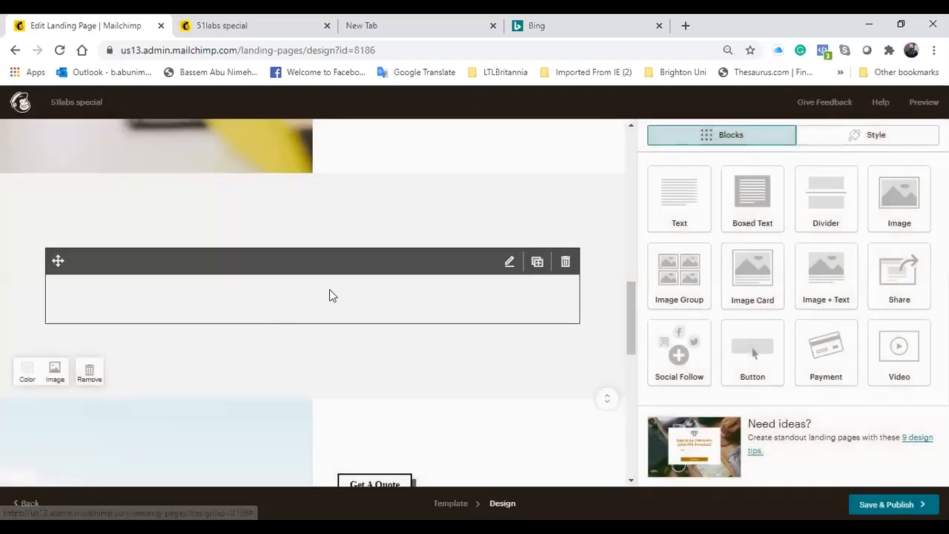
{"action": "left_click", "coordinate": [565, 262]}
{"action": "left_click", "coordinate": [345, 355]}
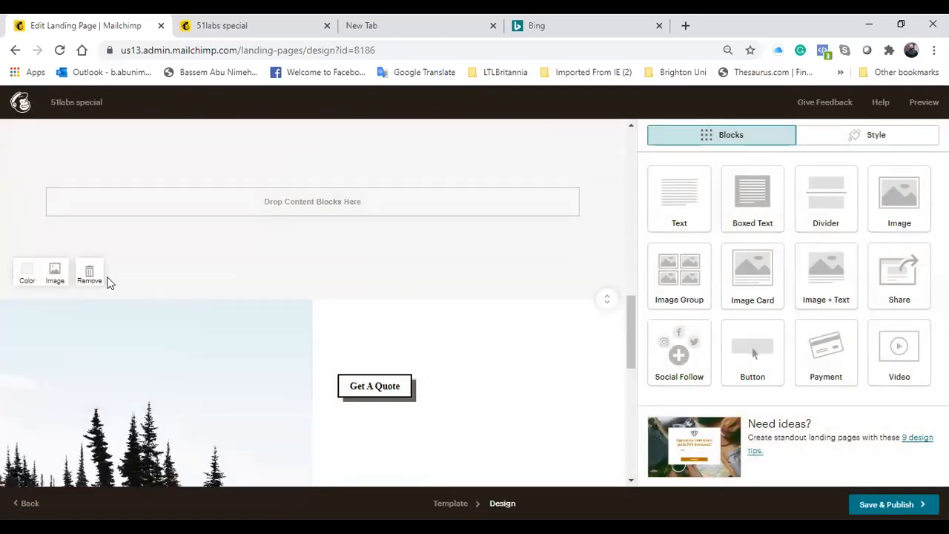
{"action": "left_click", "coordinate": [89, 274]}
Clear the hiking background image from the last section of the landing page.
{"action": "scroll", "coordinate": [297, 318], "scroll_direction": "up", "scroll_amount": 2}
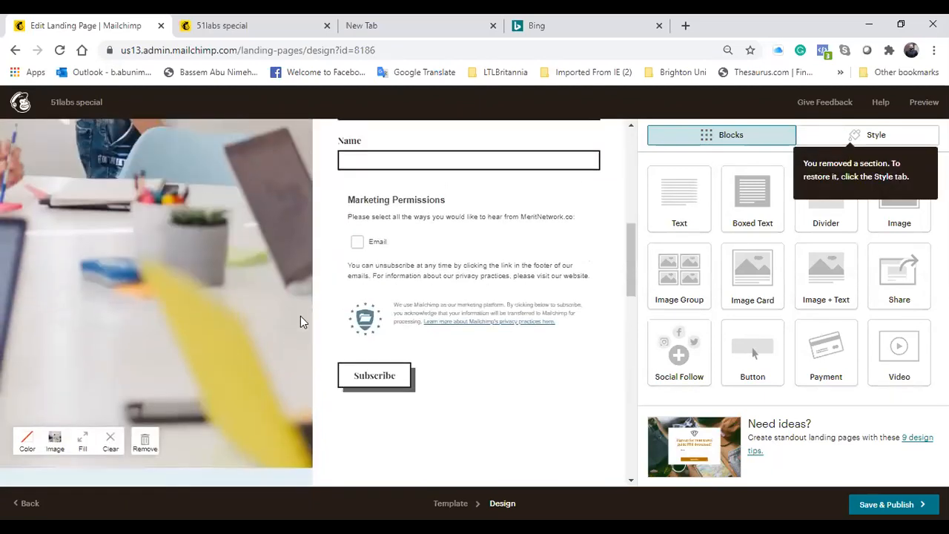
{"action": "scroll", "coordinate": [300, 316], "scroll_direction": "up", "scroll_amount": 5}
{"action": "scroll", "coordinate": [300, 316], "scroll_direction": "down", "scroll_amount": 12}
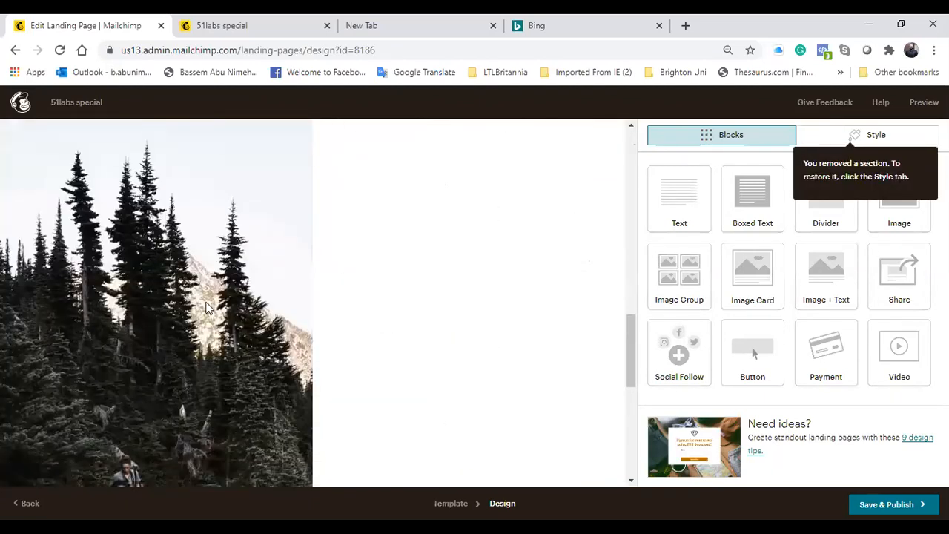
{"action": "scroll", "coordinate": [205, 308], "scroll_direction": "down", "scroll_amount": 6}
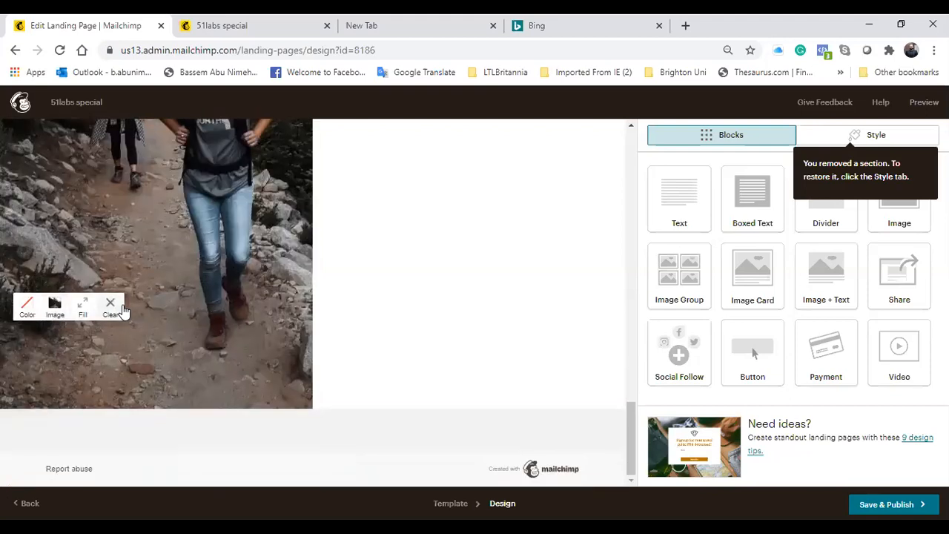
{"action": "left_click", "coordinate": [123, 309]}
Delete the "Get A Quote" button block below the signup form, and save and publish the landing page.
{"action": "scroll", "coordinate": [388, 327], "scroll_direction": "up", "scroll_amount": 5}
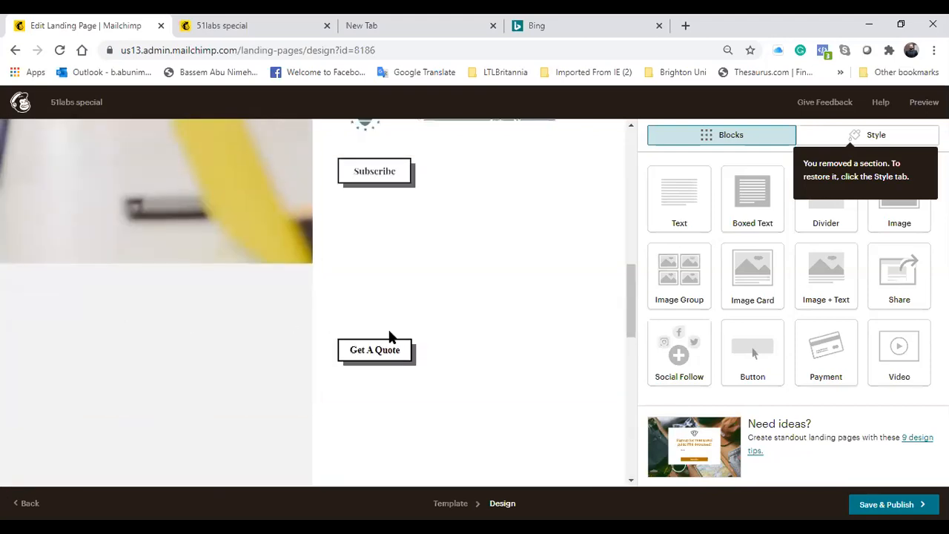
{"action": "scroll", "coordinate": [474, 326], "scroll_direction": "down", "scroll_amount": 1}
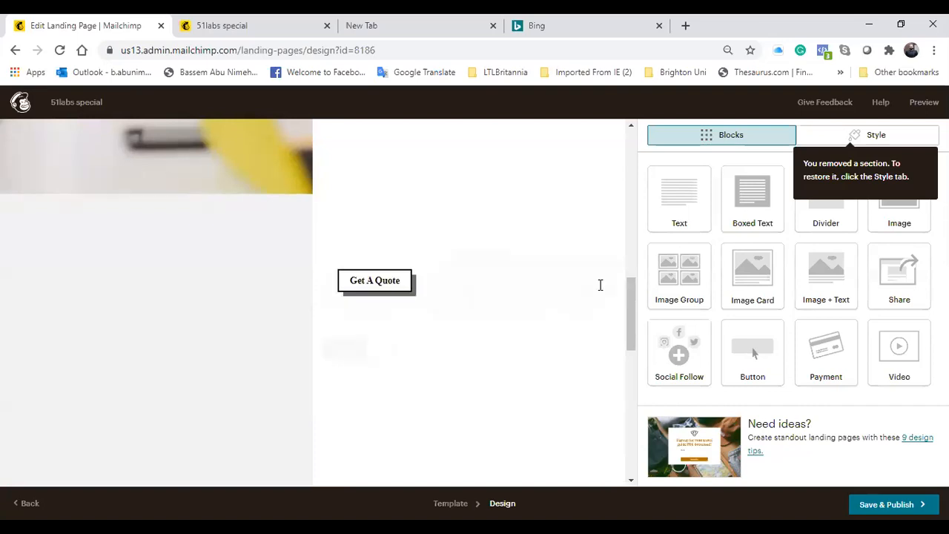
{"action": "left_click", "coordinate": [601, 285]}
{"action": "left_click", "coordinate": [361, 346]}
{"action": "scroll", "coordinate": [507, 309], "scroll_direction": "down", "scroll_amount": 3}
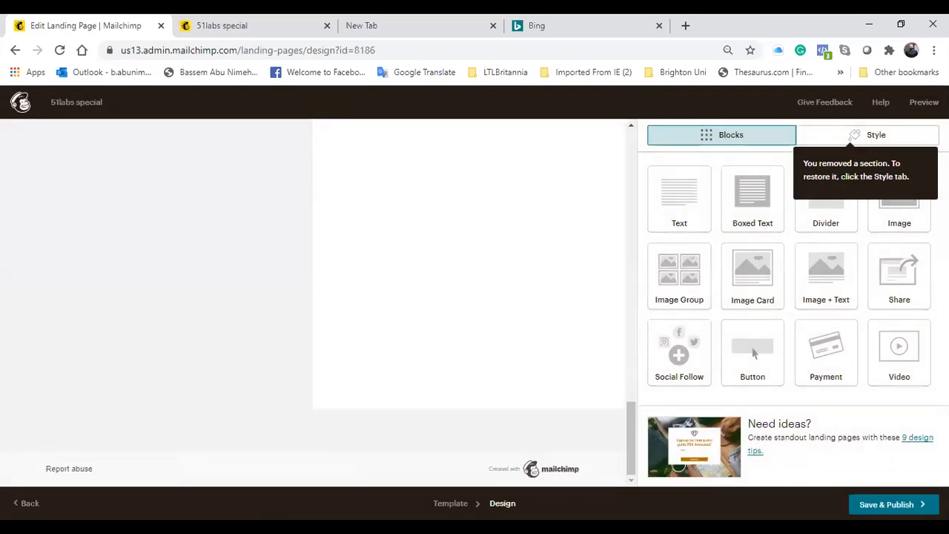
{"action": "left_click", "coordinate": [890, 505]}
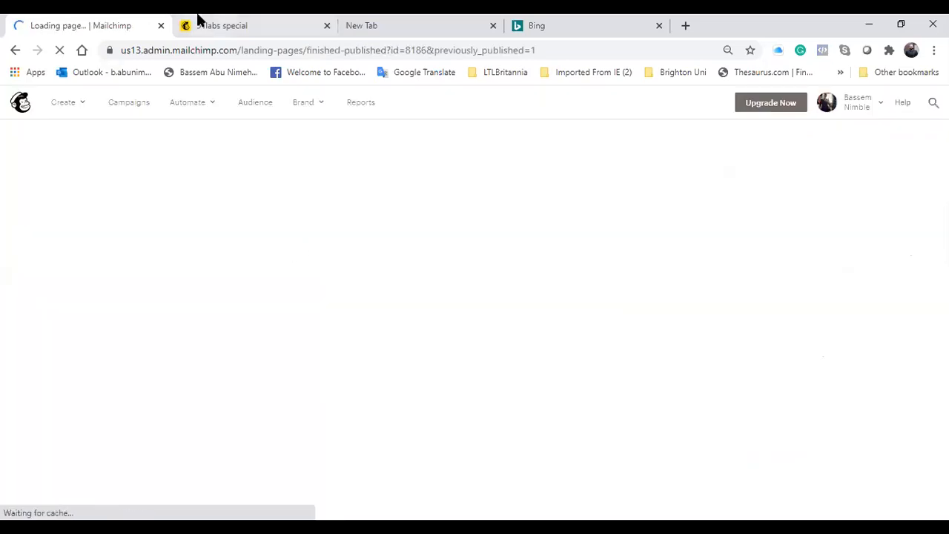
Switch to the live 51labs special page, reload it, and check it from the Nimble logo down to the area below the form.
{"action": "left_click", "coordinate": [199, 22]}
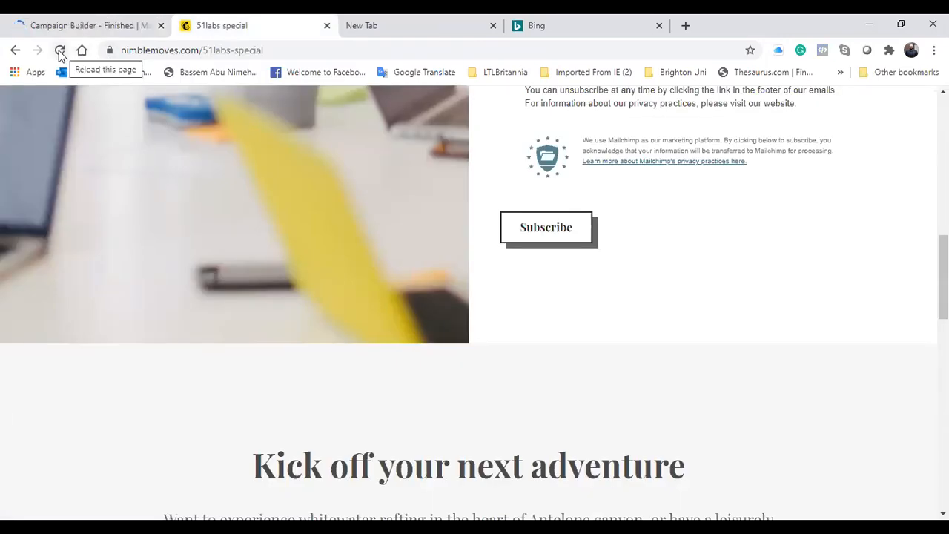
{"action": "left_click", "coordinate": [60, 51]}
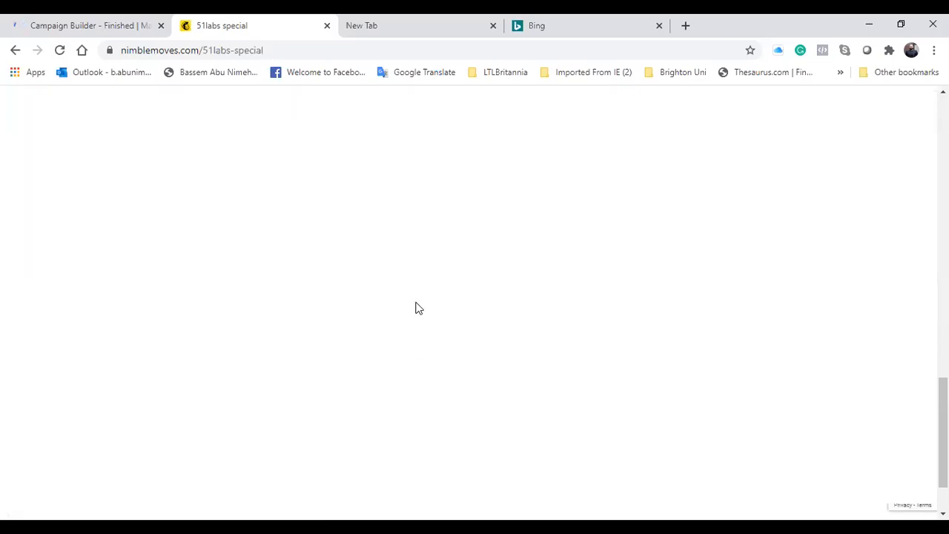
{"action": "scroll", "coordinate": [419, 290], "scroll_direction": "up", "scroll_amount": 5}
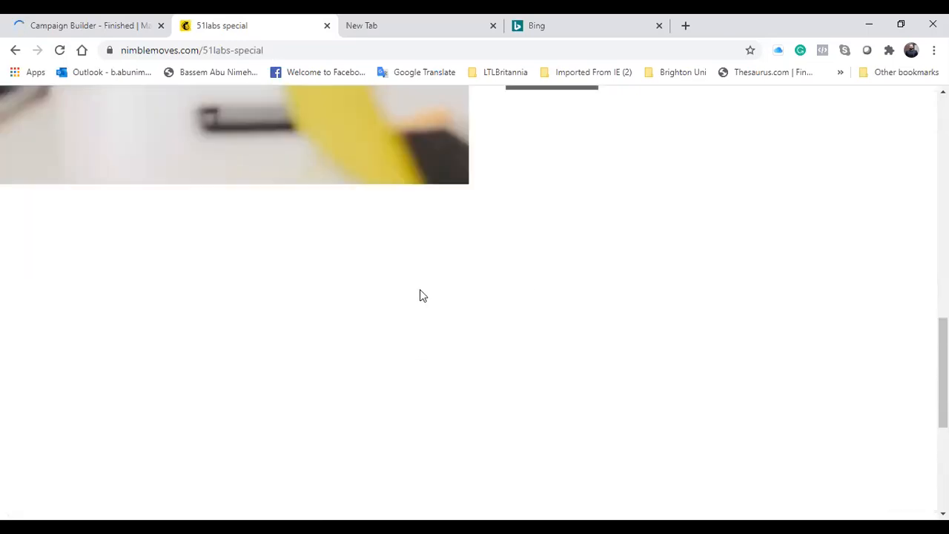
{"action": "scroll", "coordinate": [420, 294], "scroll_direction": "up", "scroll_amount": 10}
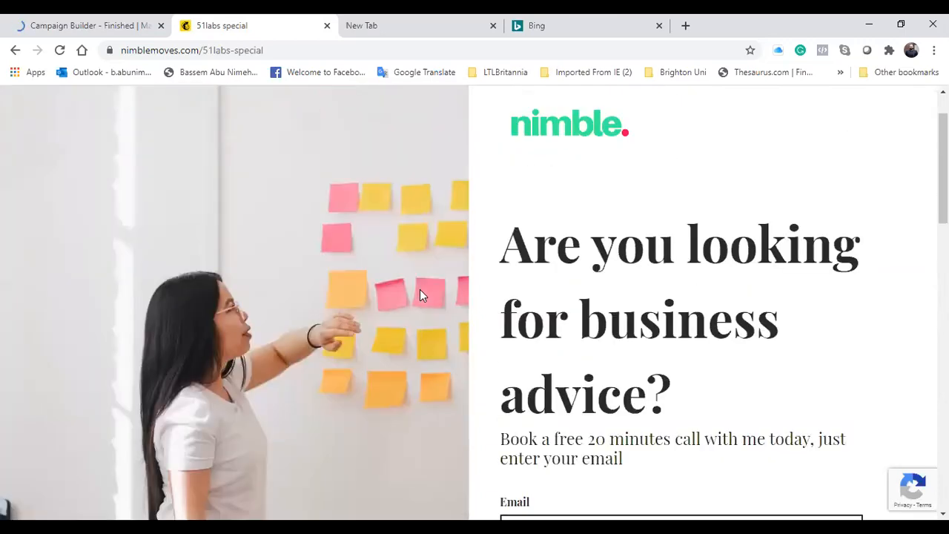
{"action": "scroll", "coordinate": [420, 289], "scroll_direction": "down", "scroll_amount": 6}
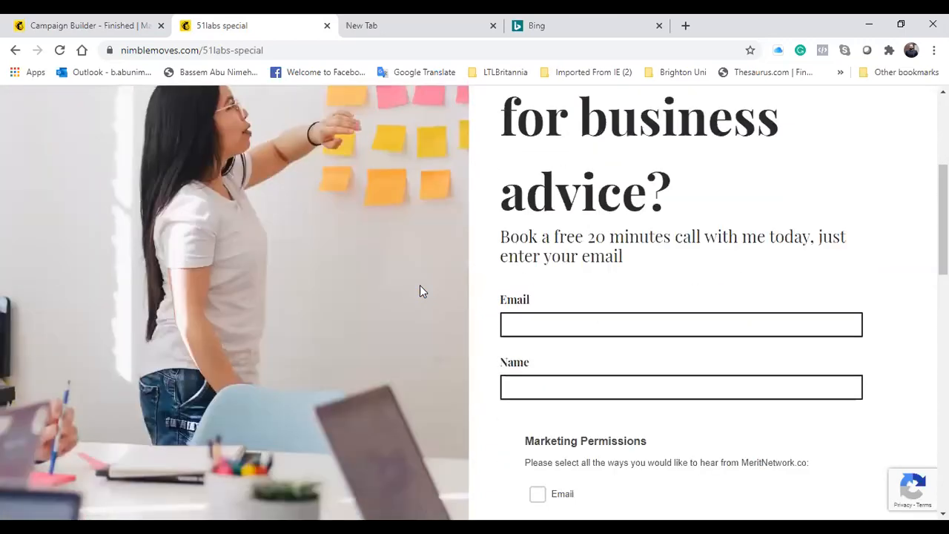
{"action": "scroll", "coordinate": [419, 290], "scroll_direction": "down", "scroll_amount": 8}
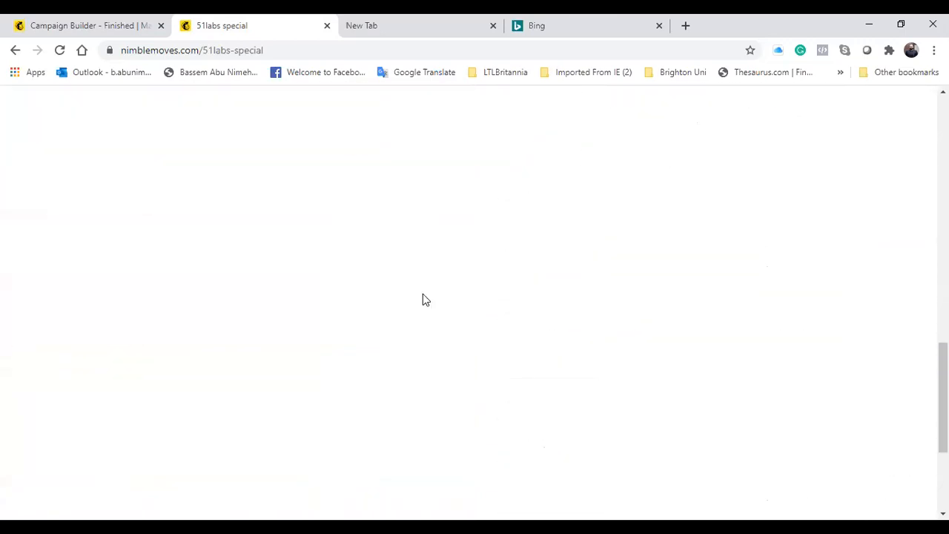
{"action": "scroll", "coordinate": [430, 323], "scroll_direction": "up", "scroll_amount": 14}
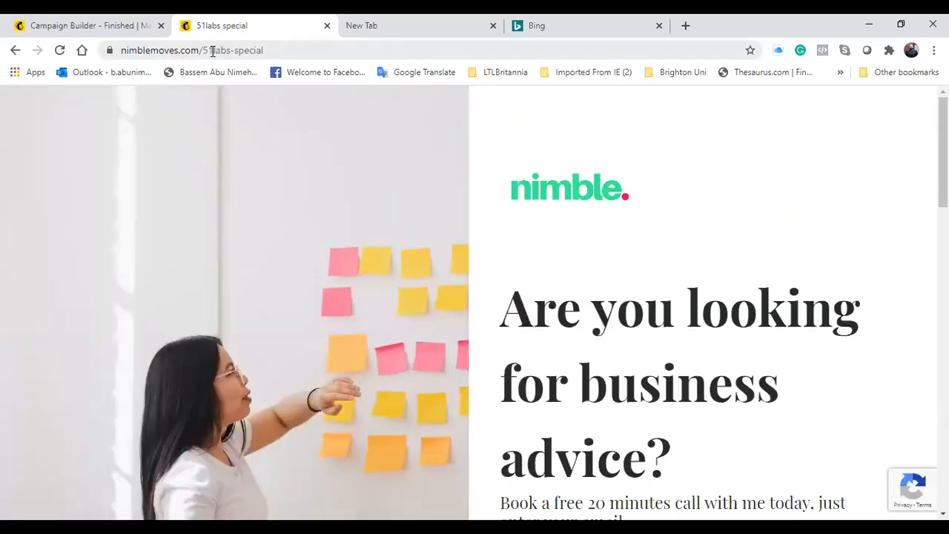
Highlight the 51labs-special part of the live page's web address, and select the whole address.
{"action": "left_click_drag", "start_coordinate": [204, 50], "coordinate": [318, 50]}
{"action": "left_click", "coordinate": [268, 49]}
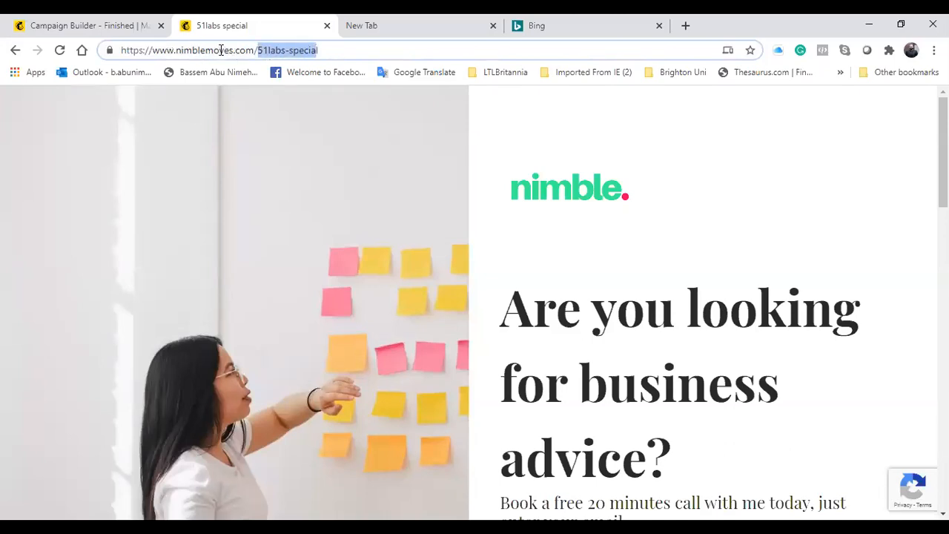
{"action": "left_click_drag", "start_coordinate": [324, 52], "coordinate": [261, 52]}
{"action": "left_click", "coordinate": [525, 273]}
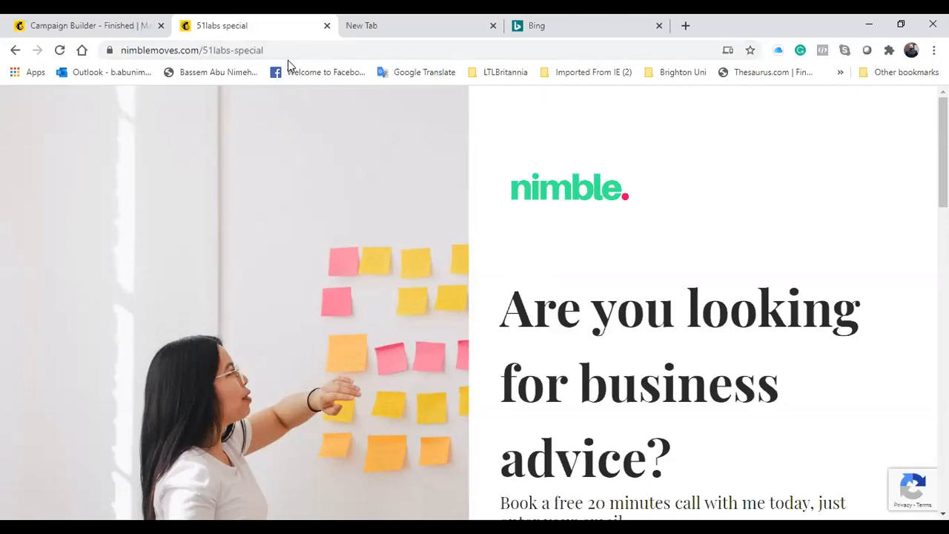
{"action": "left_click_drag", "start_coordinate": [284, 50], "coordinate": [121, 54]}
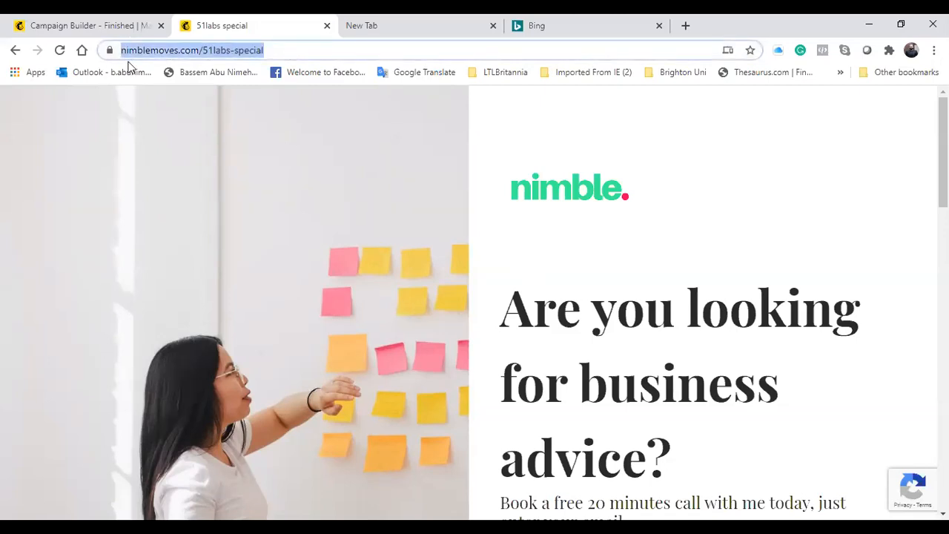
Review the live page's headline, signup fields, marketing permissions and Subscribe button.
{"action": "scroll", "coordinate": [597, 312], "scroll_direction": "down", "scroll_amount": 4}
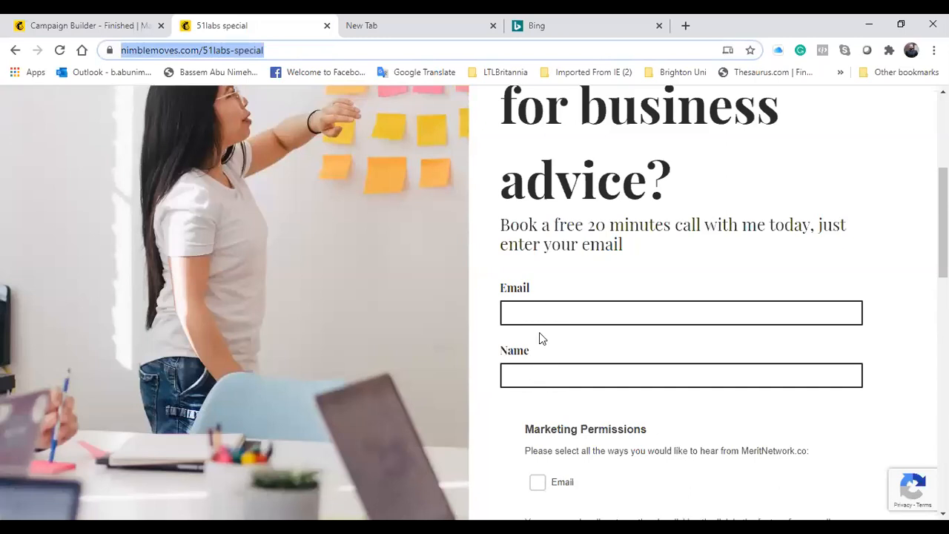
{"action": "scroll", "coordinate": [542, 296], "scroll_direction": "down", "scroll_amount": 4}
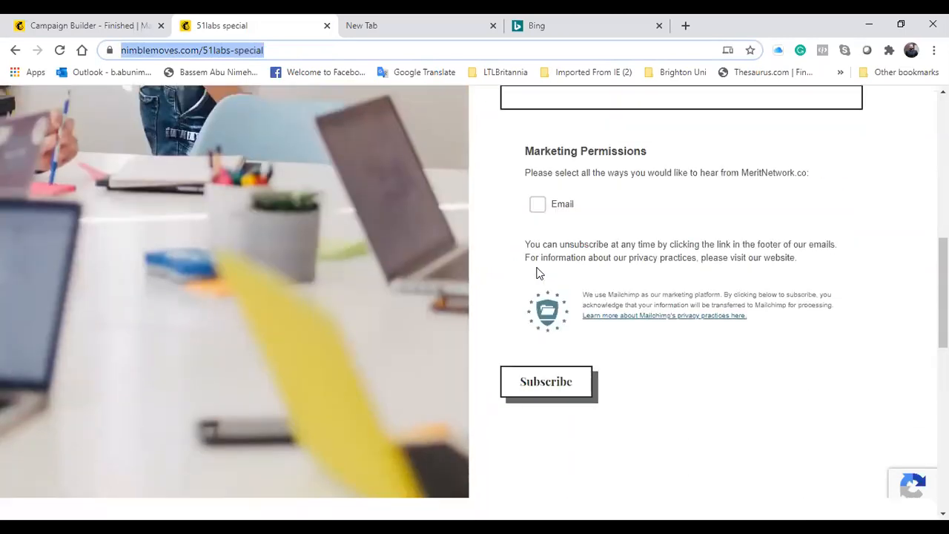
{"action": "scroll", "coordinate": [536, 271], "scroll_direction": "up", "scroll_amount": 4}
{"action": "scroll", "coordinate": [558, 318], "scroll_direction": "up", "scroll_amount": 4}
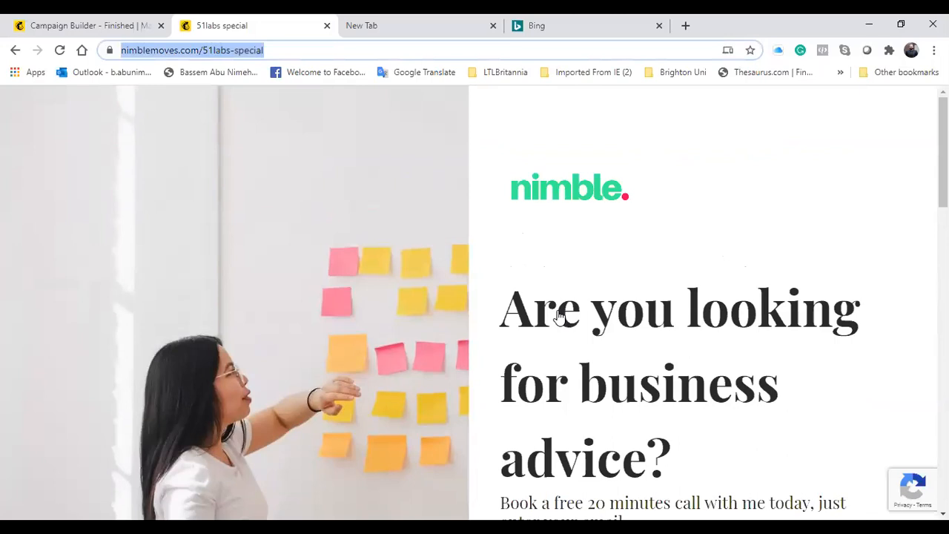
{"action": "scroll", "coordinate": [559, 318], "scroll_direction": "down", "scroll_amount": 5}
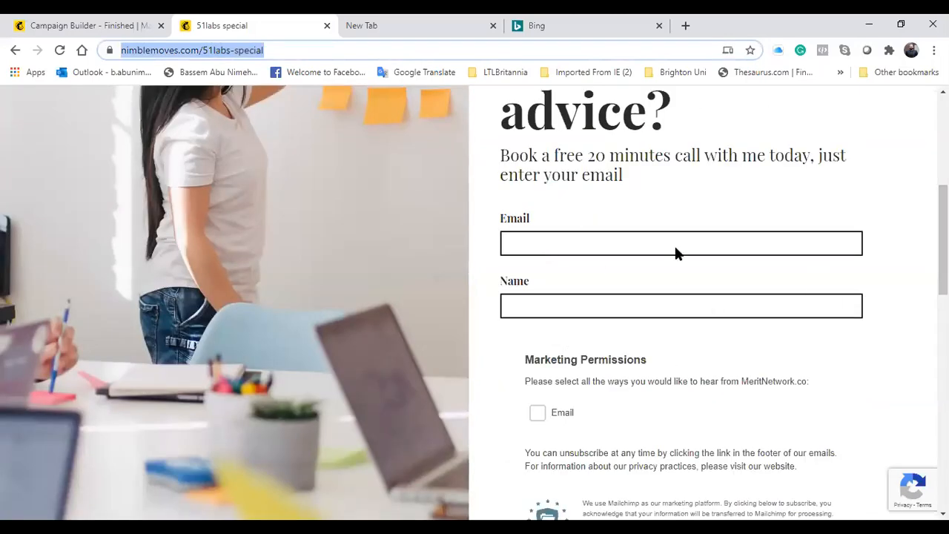
Switch to Mailchimp and open the audience overview to check the contacts of Nimble Audience.
{"action": "left_click", "coordinate": [74, 24]}
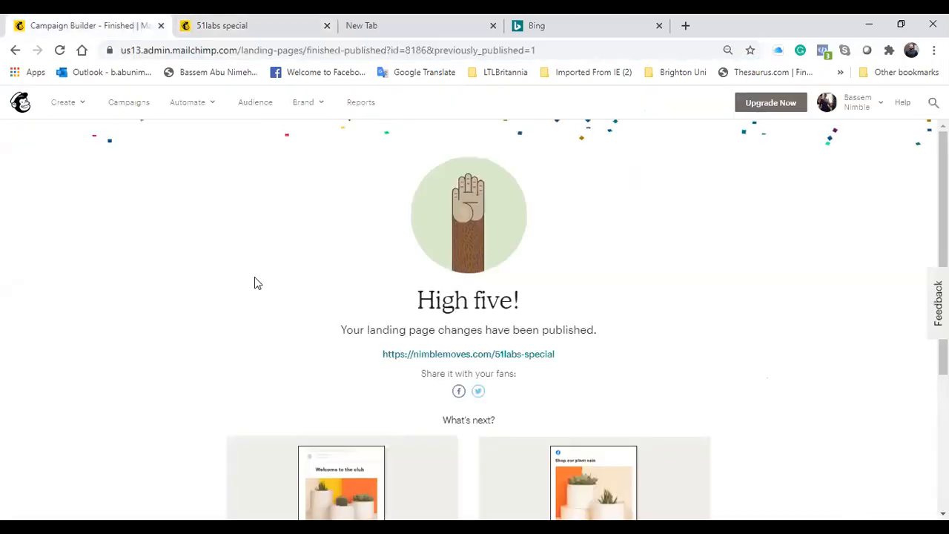
{"action": "left_click", "coordinate": [259, 109]}
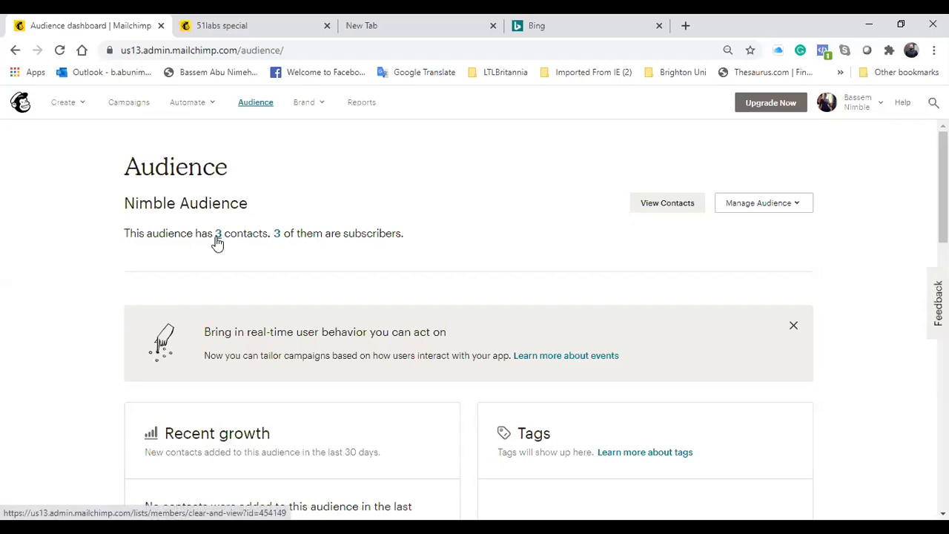
Return to the live landing page and inspect it from the headline through the signup form to the footer.
{"action": "left_click", "coordinate": [175, 20]}
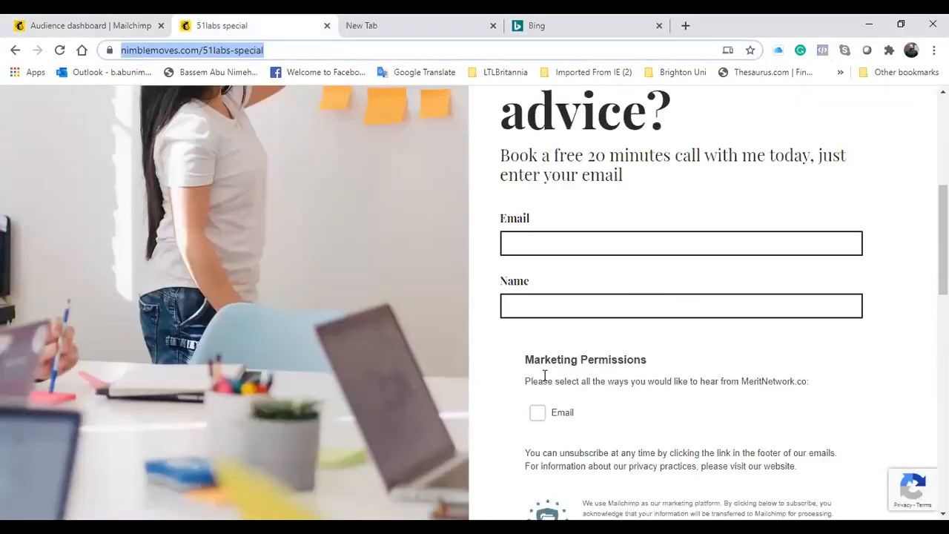
{"action": "scroll", "coordinate": [490, 359], "scroll_direction": "up", "scroll_amount": 3}
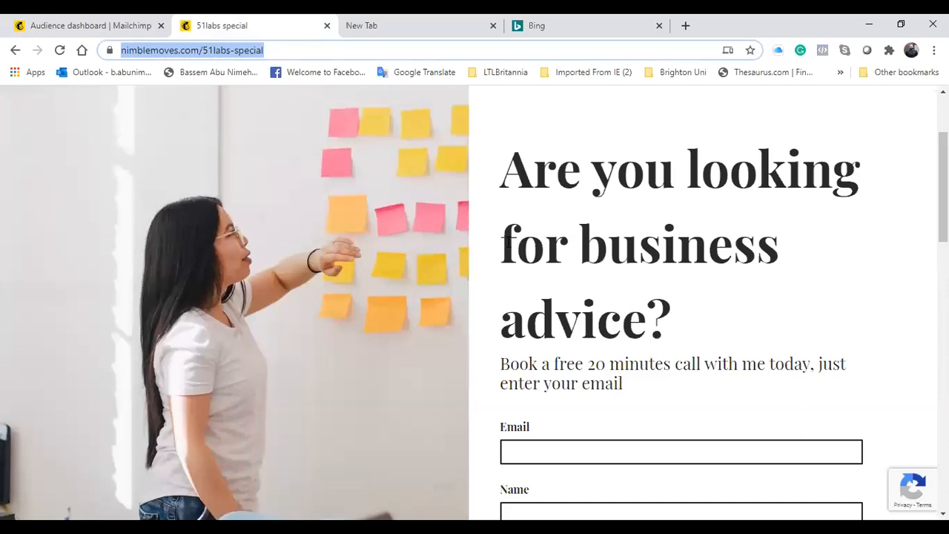
{"action": "scroll", "coordinate": [498, 265], "scroll_direction": "down", "scroll_amount": 4}
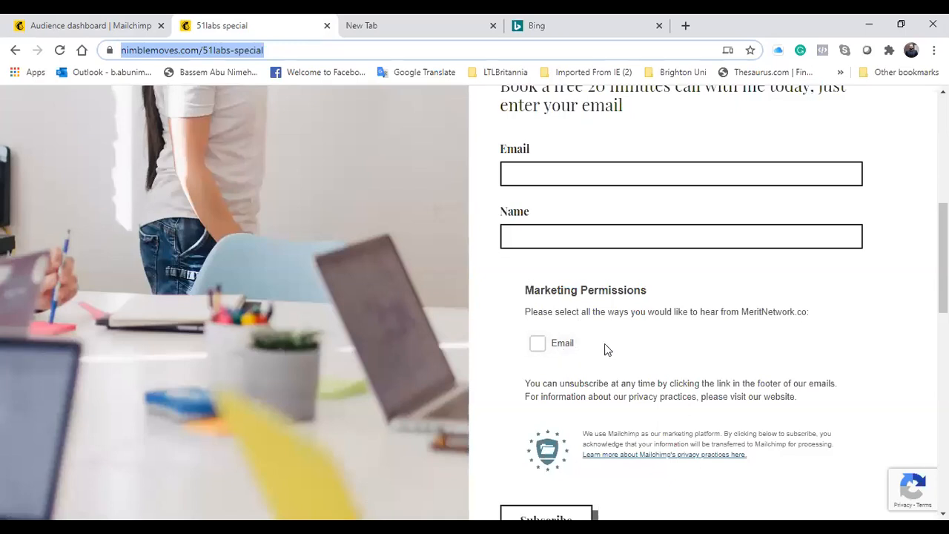
{"action": "scroll", "coordinate": [583, 356], "scroll_direction": "down", "scroll_amount": 1}
{"action": "scroll", "coordinate": [584, 357], "scroll_direction": "down", "scroll_amount": 2}
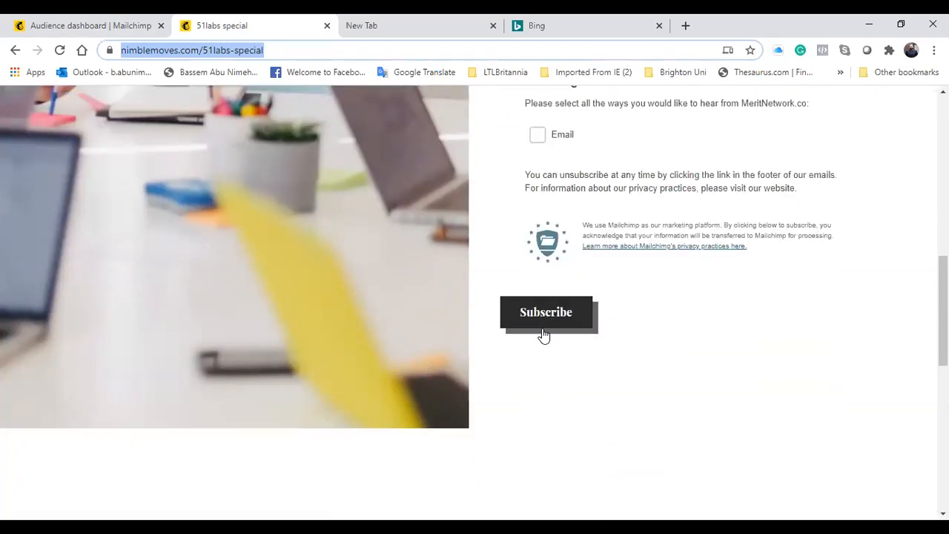
{"action": "scroll", "coordinate": [319, 378], "scroll_direction": "down", "scroll_amount": 4}
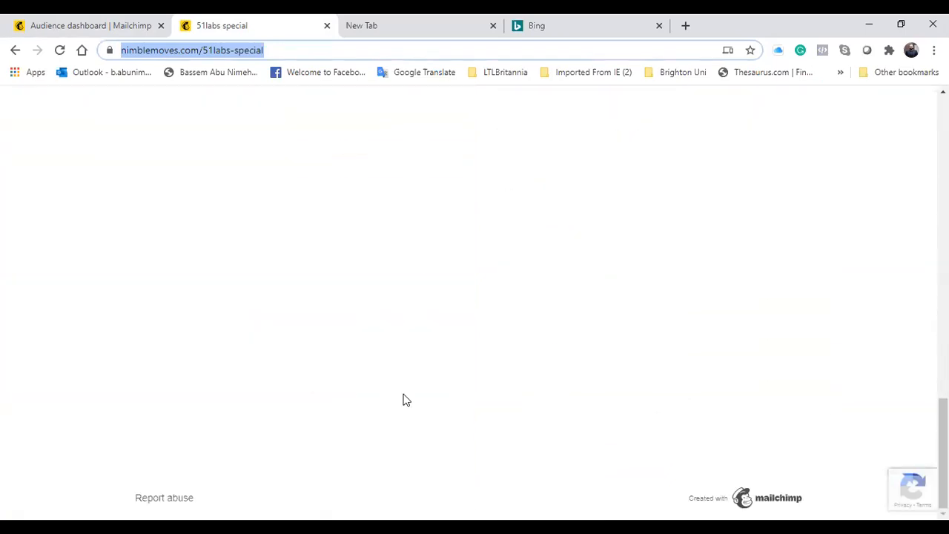
{"action": "scroll", "coordinate": [404, 394], "scroll_direction": "up", "scroll_amount": 10}
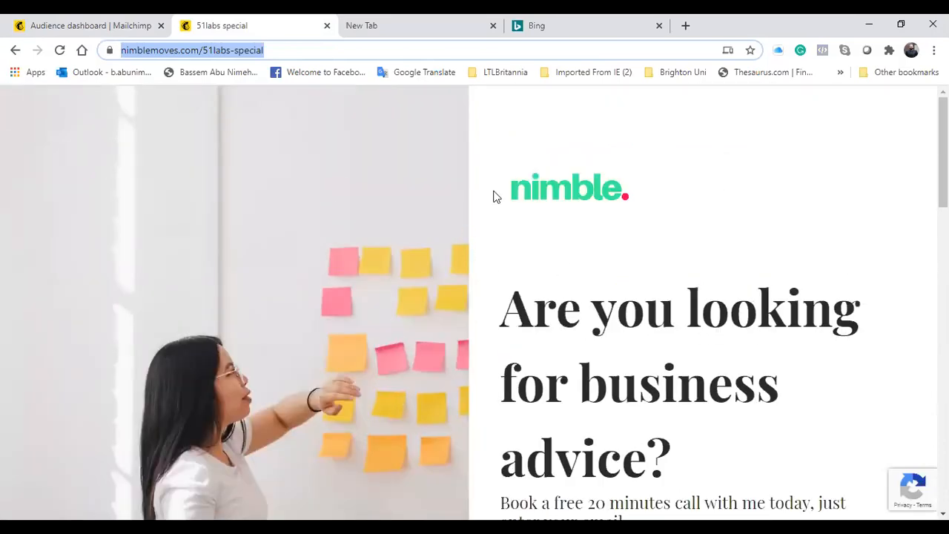
Return to Mailchimp and open the design of the 51labs special landing page for editing from the campaigns list.
{"action": "left_click", "coordinate": [88, 24]}
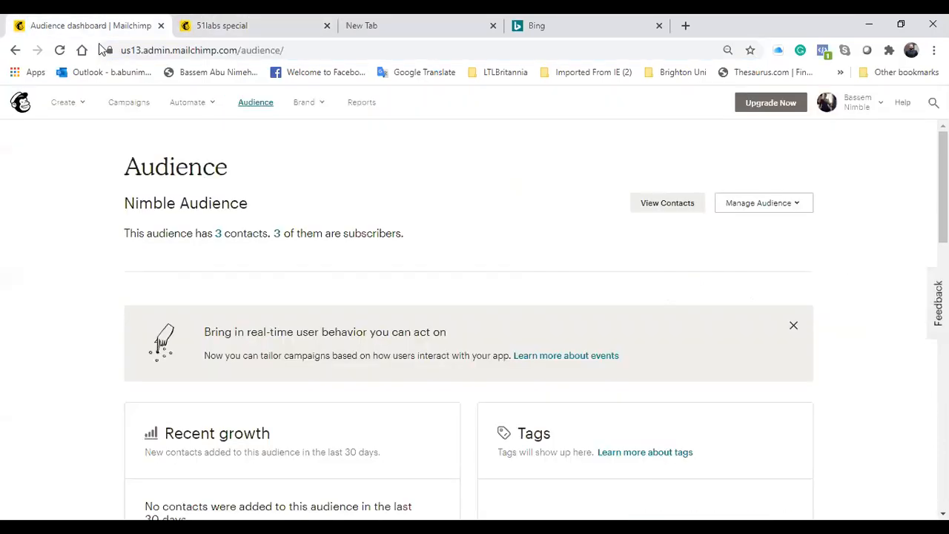
{"action": "left_click", "coordinate": [123, 104]}
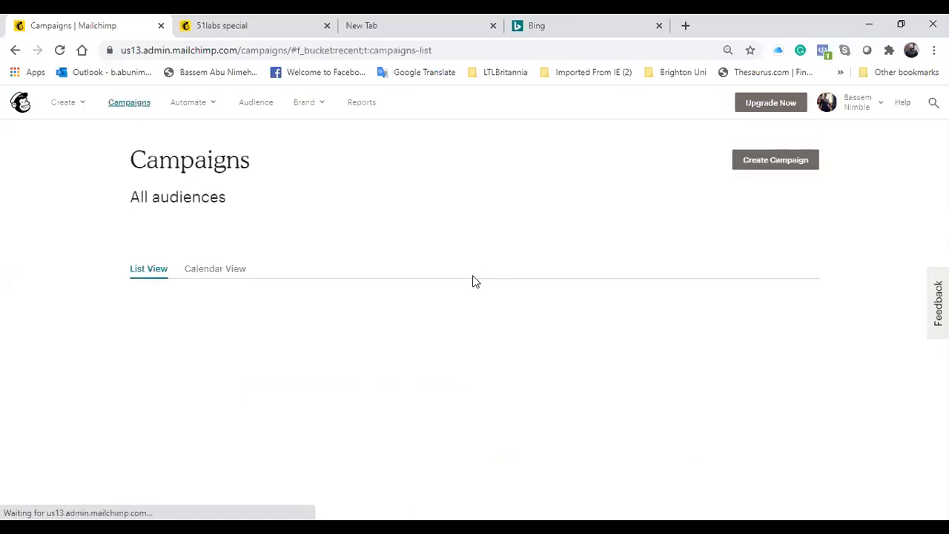
{"action": "left_click", "coordinate": [801, 364]}
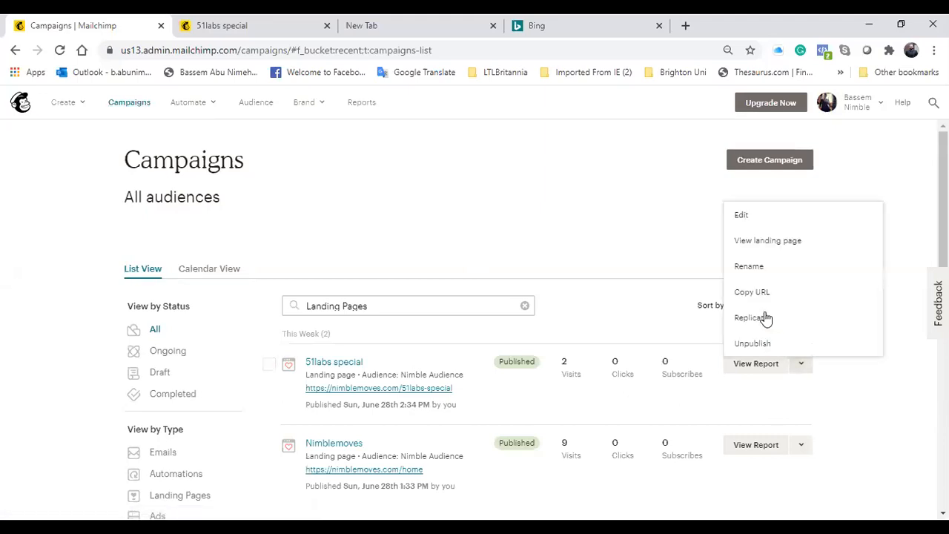
{"action": "left_click", "coordinate": [759, 217]}
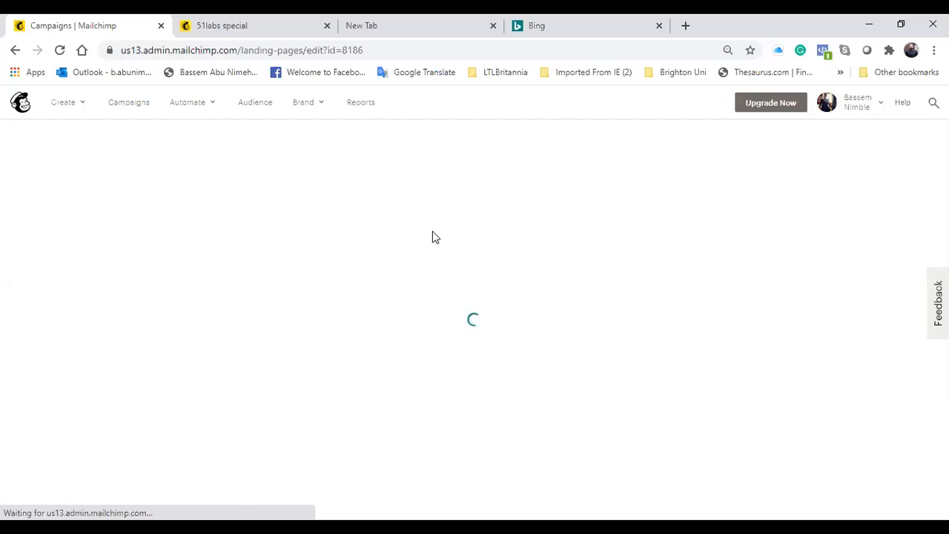
{"action": "scroll", "coordinate": [447, 264], "scroll_direction": "down", "scroll_amount": 3}
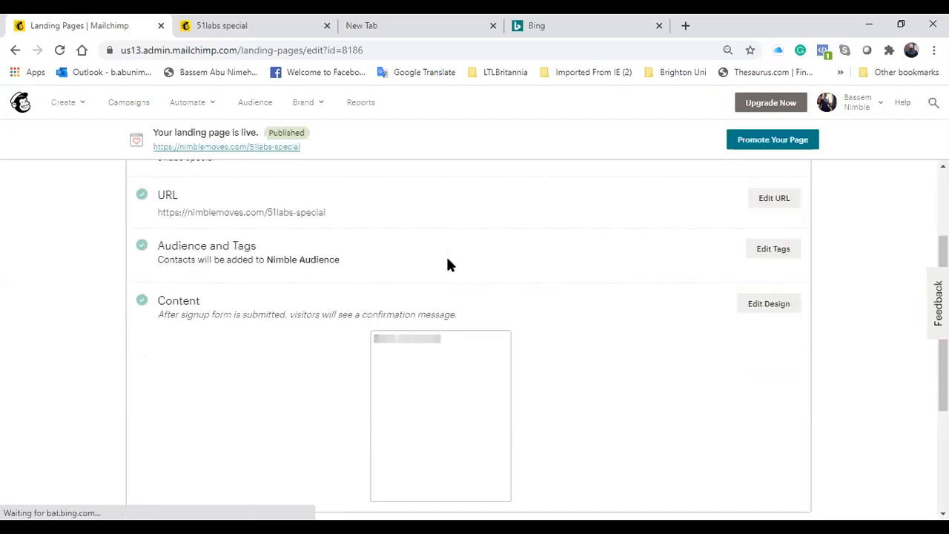
{"action": "left_click", "coordinate": [772, 232]}
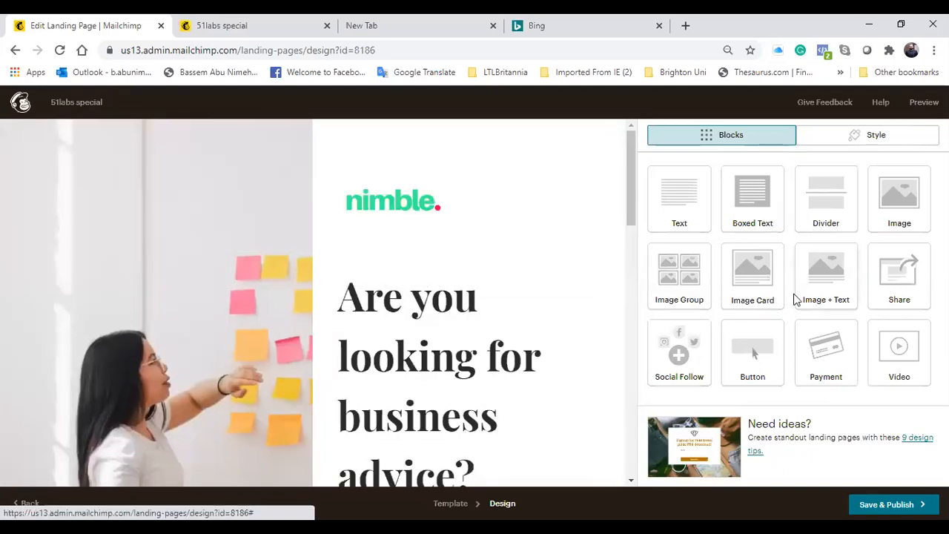
Examine the page design from the logo block down to the empty content area below the Subscribe button.
{"action": "scroll", "coordinate": [574, 270], "scroll_direction": "down", "scroll_amount": 9}
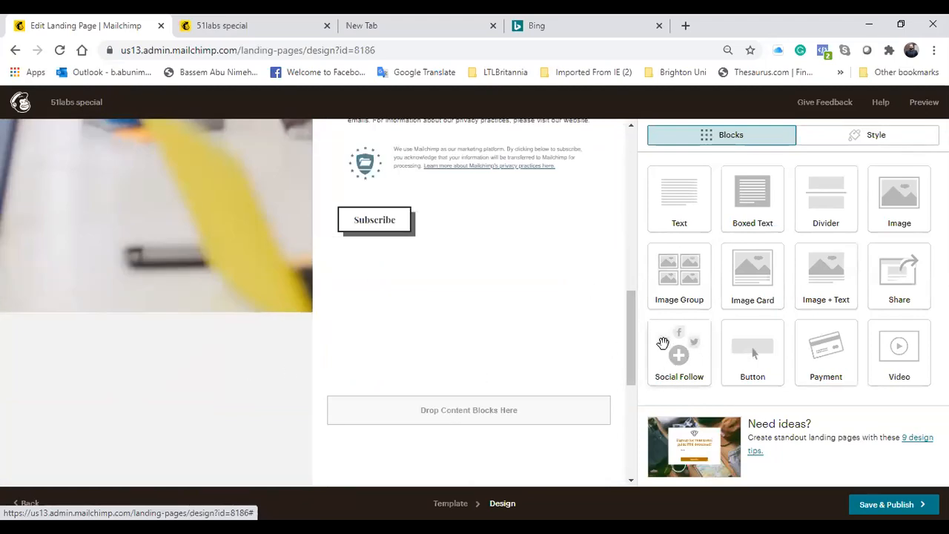
{"action": "left_click_drag", "start_coordinate": [633, 344], "coordinate": [629, 363]}
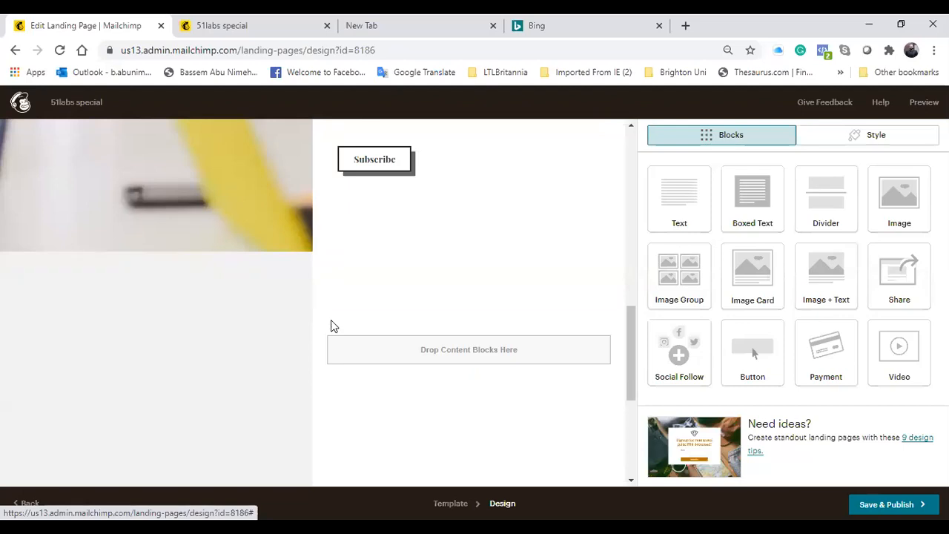
{"action": "scroll", "coordinate": [419, 340], "scroll_direction": "up", "scroll_amount": 8}
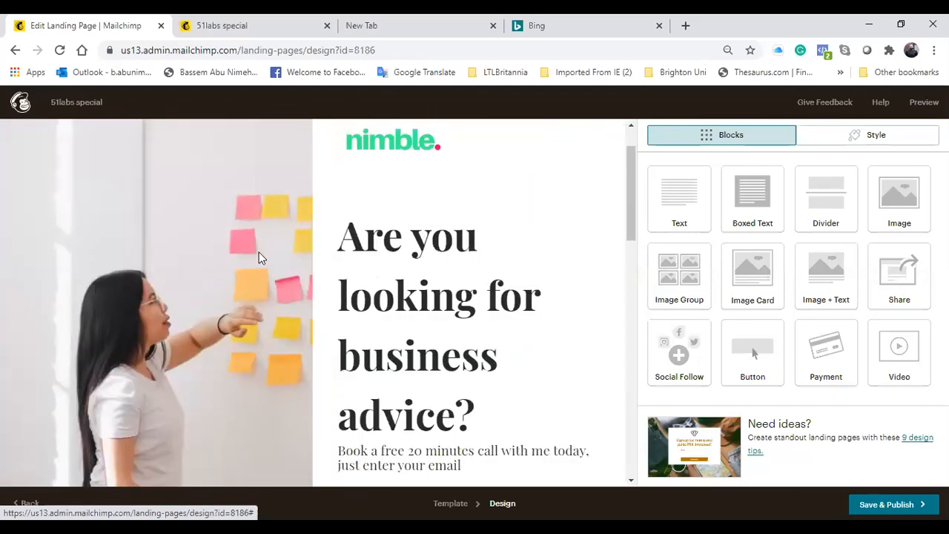
{"action": "scroll", "coordinate": [92, 316], "scroll_direction": "up", "scroll_amount": 2}
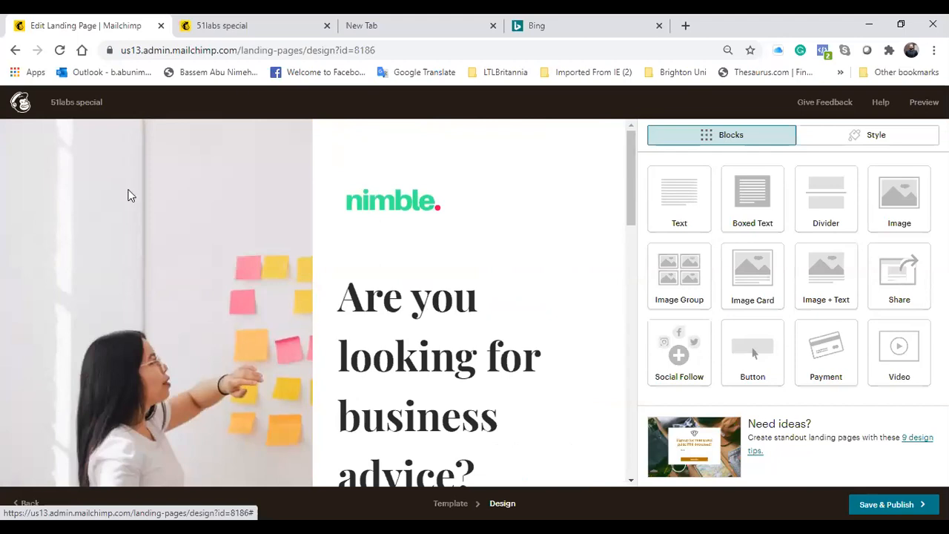
{"action": "mouse_move", "coordinate": [394, 204]}
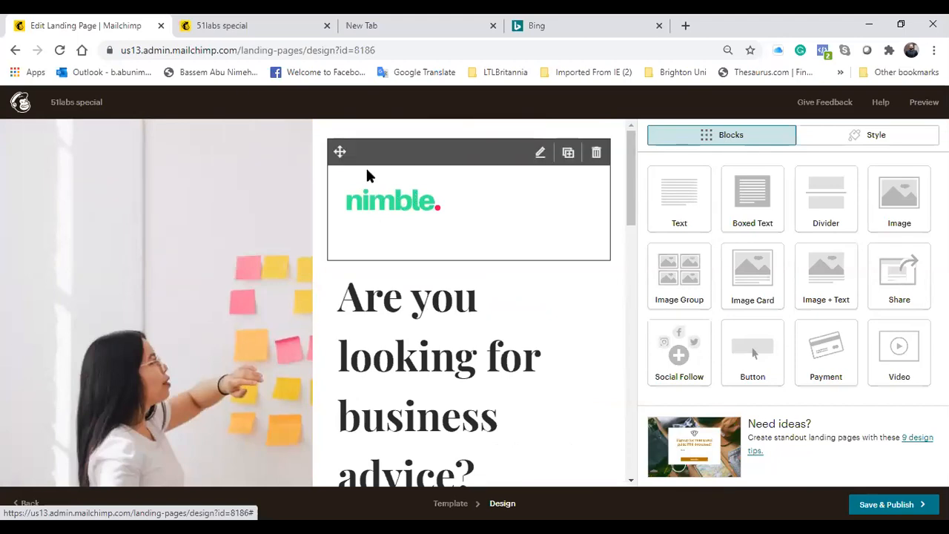
{"action": "mouse_move", "coordinate": [345, 276]}
{"action": "scroll", "coordinate": [392, 297], "scroll_direction": "down", "scroll_amount": 9}
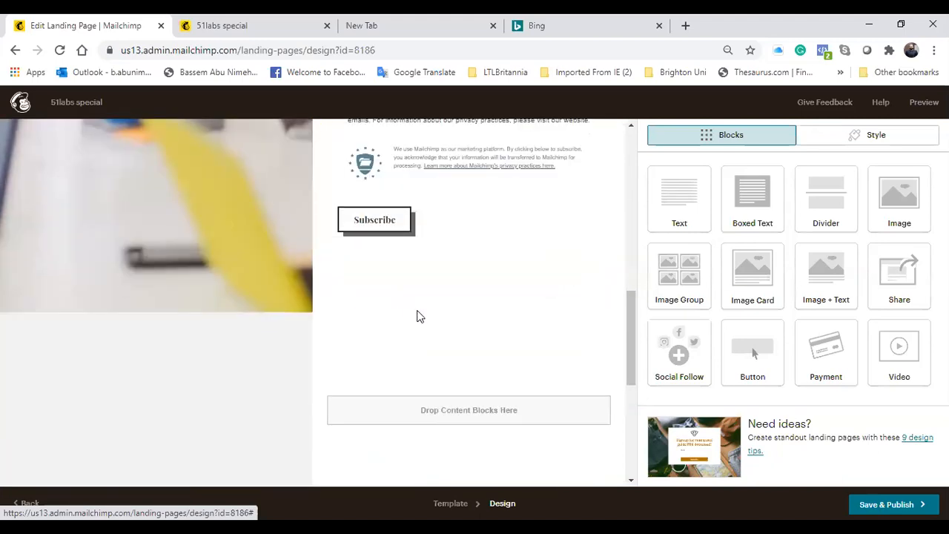
{"action": "scroll", "coordinate": [418, 316], "scroll_direction": "down", "scroll_amount": 1}
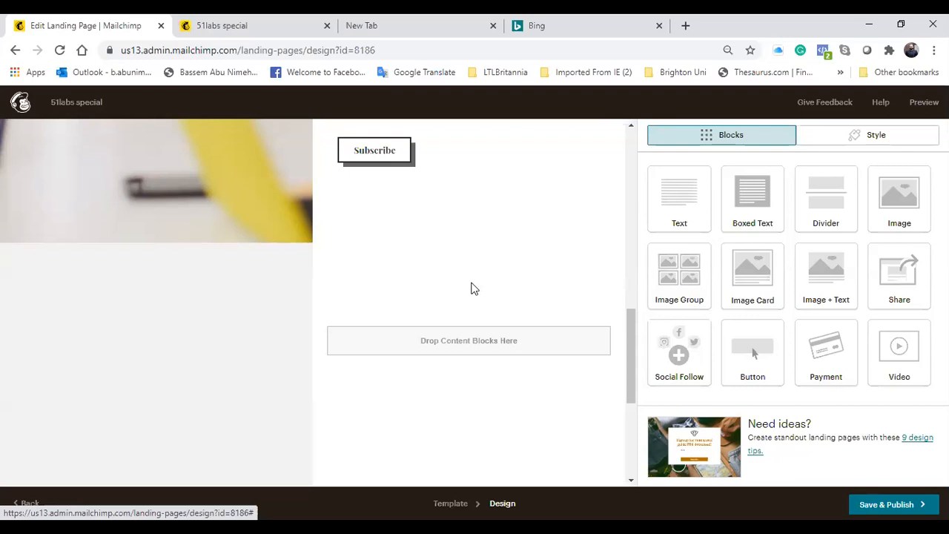
Add a Video block to the empty content area below the Subscribe button.
{"action": "scroll", "coordinate": [475, 288], "scroll_direction": "down", "scroll_amount": 1}
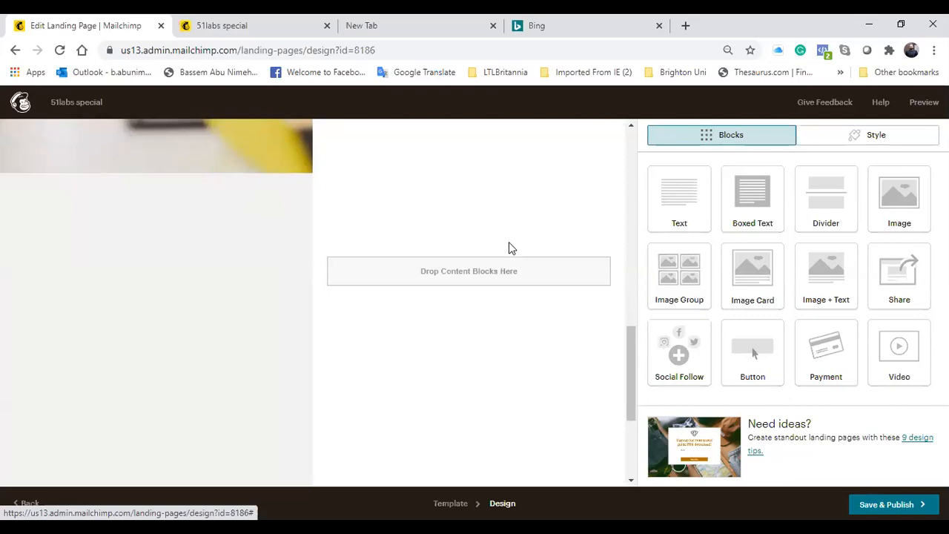
{"action": "scroll", "coordinate": [509, 242], "scroll_direction": "up", "scroll_amount": 2}
{"action": "scroll", "coordinate": [508, 242], "scroll_direction": "down", "scroll_amount": 1}
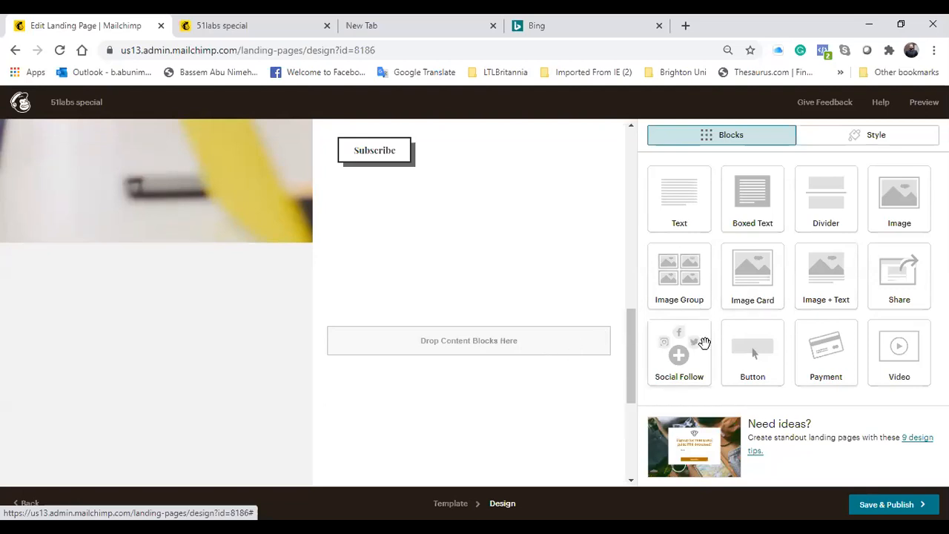
{"action": "left_click_drag", "start_coordinate": [916, 350], "coordinate": [473, 318]}
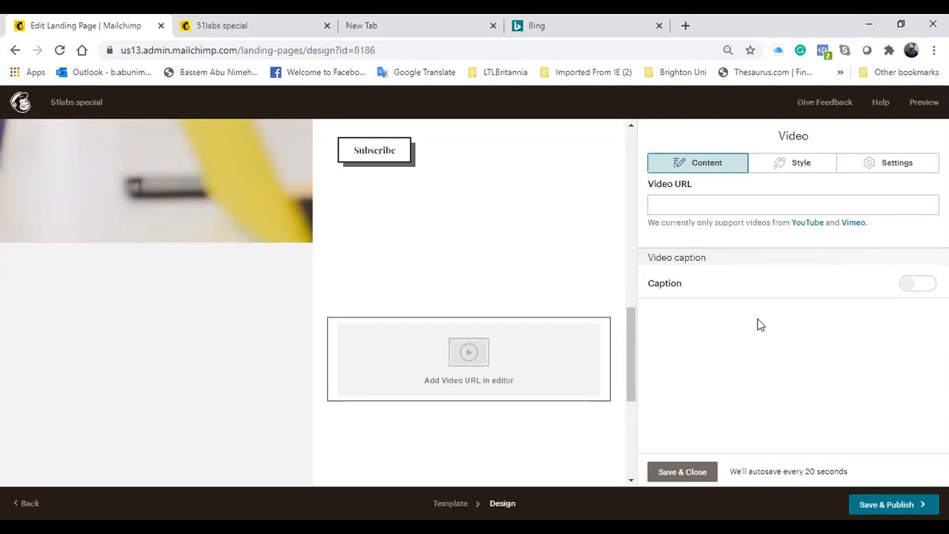
{"action": "mouse_move", "coordinate": [481, 368]}
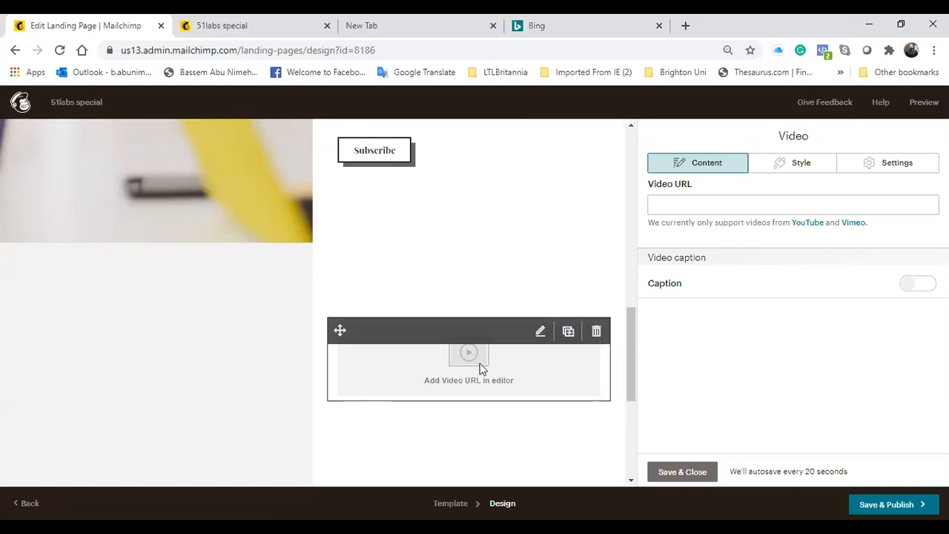
{"action": "left_click", "coordinate": [810, 223]}
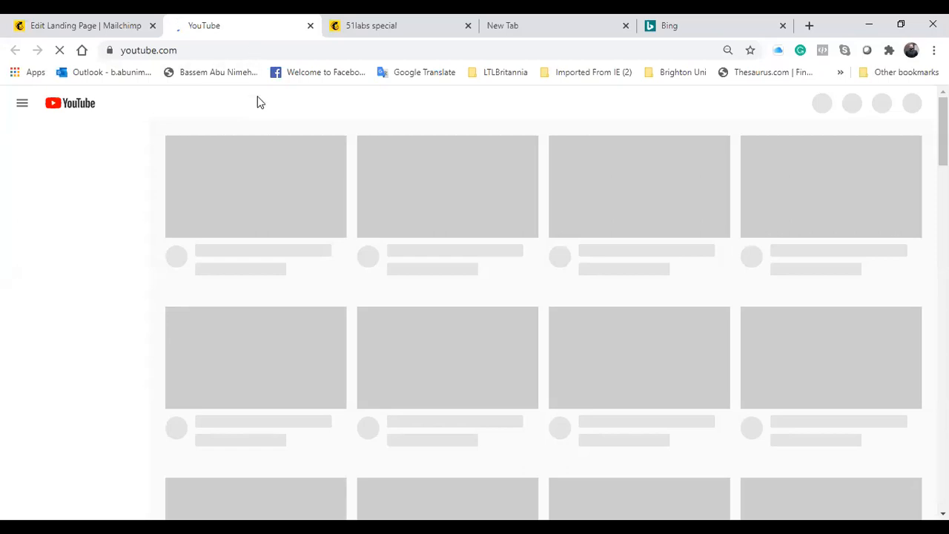
{"action": "key", "text": "ctrl+w"}
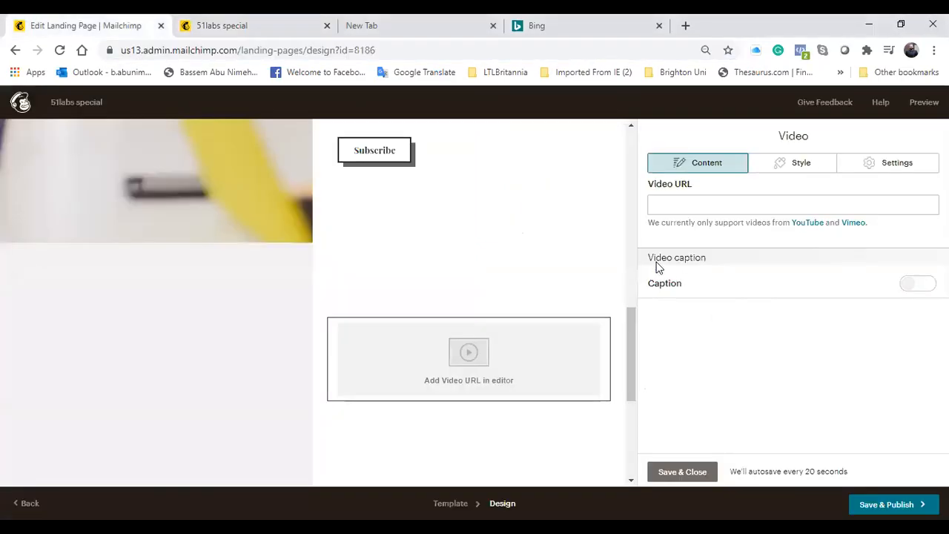
{"action": "left_click", "coordinate": [721, 205]}
{"action": "type", "text": "https://www.youtube.com/watch?v=XNldTZz1fG8"}
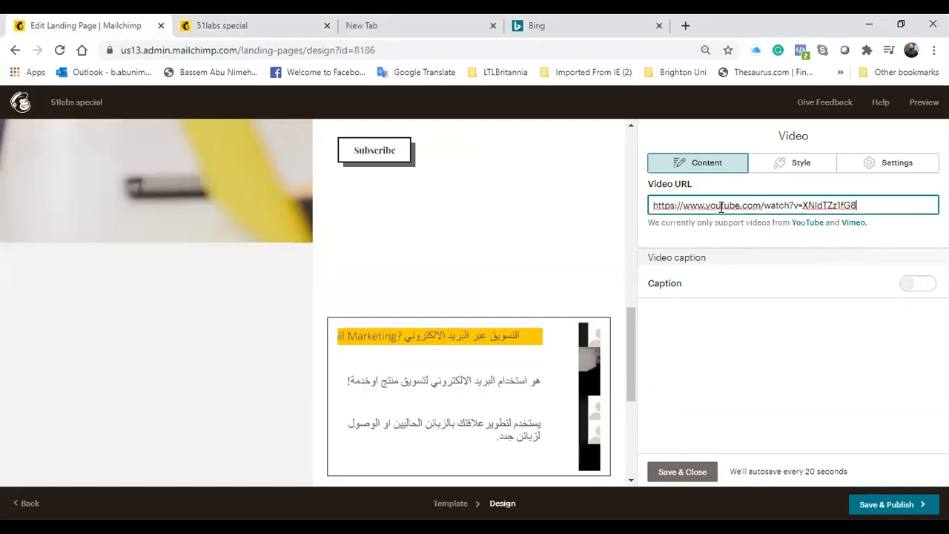
{"action": "left_click", "coordinate": [697, 471]}
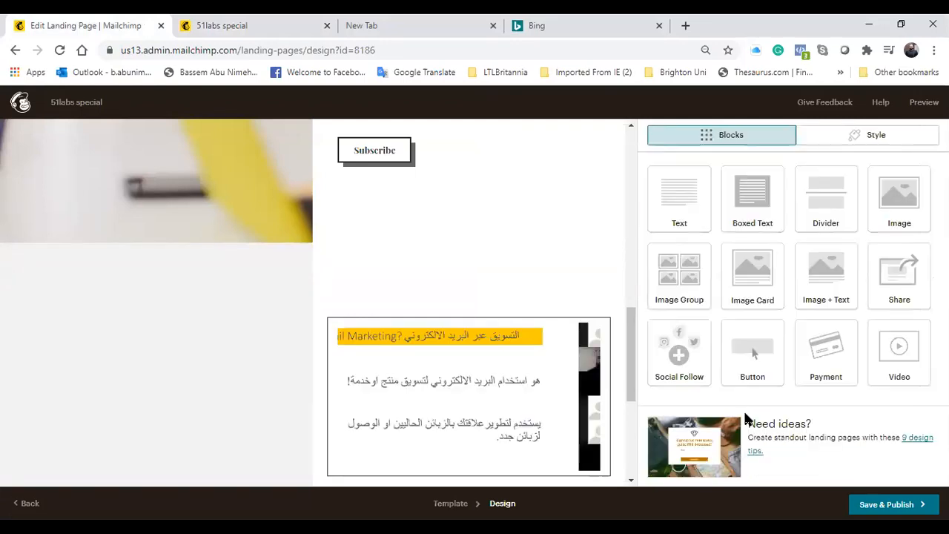
Publish the changes to the 51labs special page and reload the live page at nimblemoves.com/51labs-special.
{"action": "left_click", "coordinate": [884, 512]}
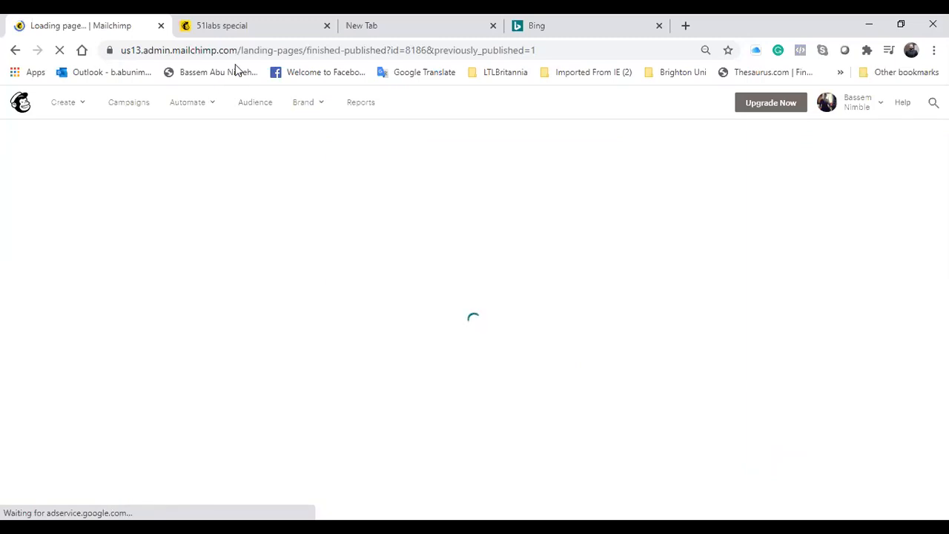
{"action": "key", "text": "ctrl+Tab"}
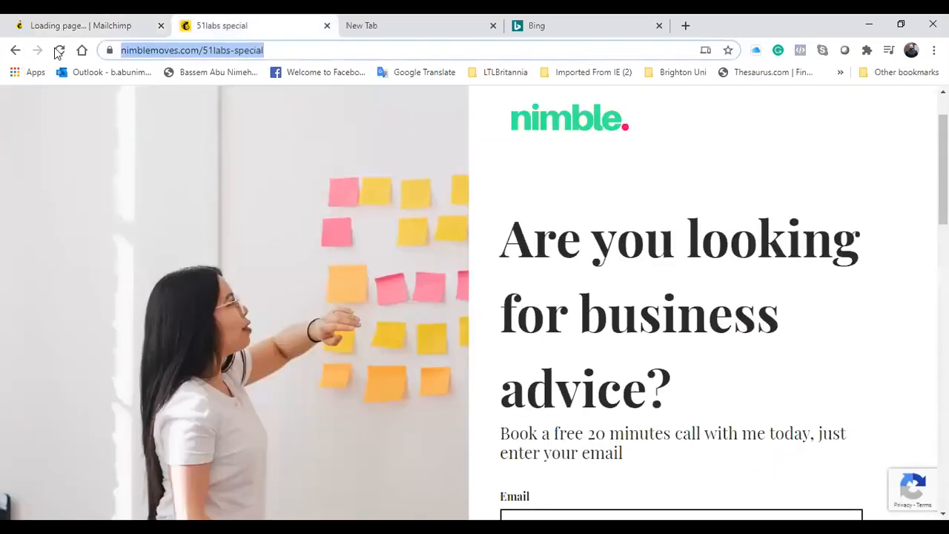
{"action": "left_click", "coordinate": [59, 51]}
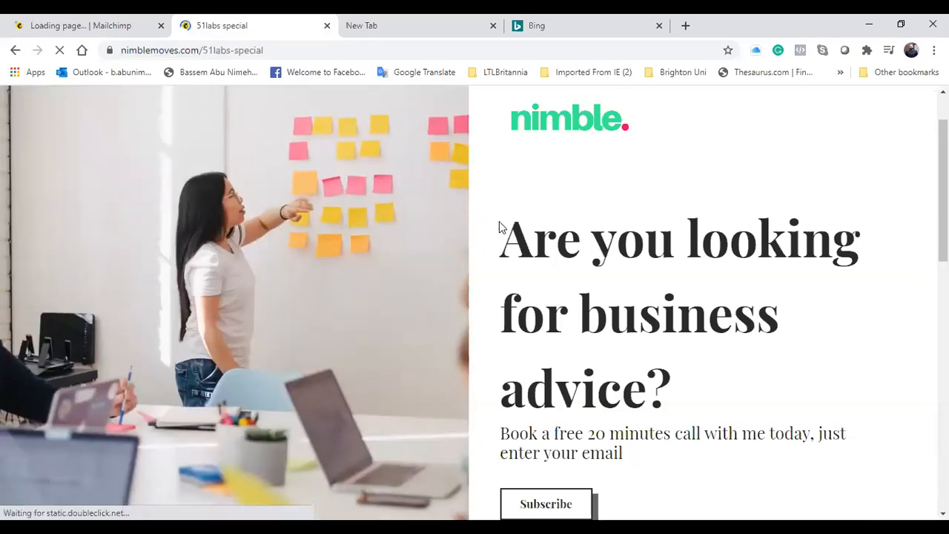
{"action": "left_click", "coordinate": [118, 18]}
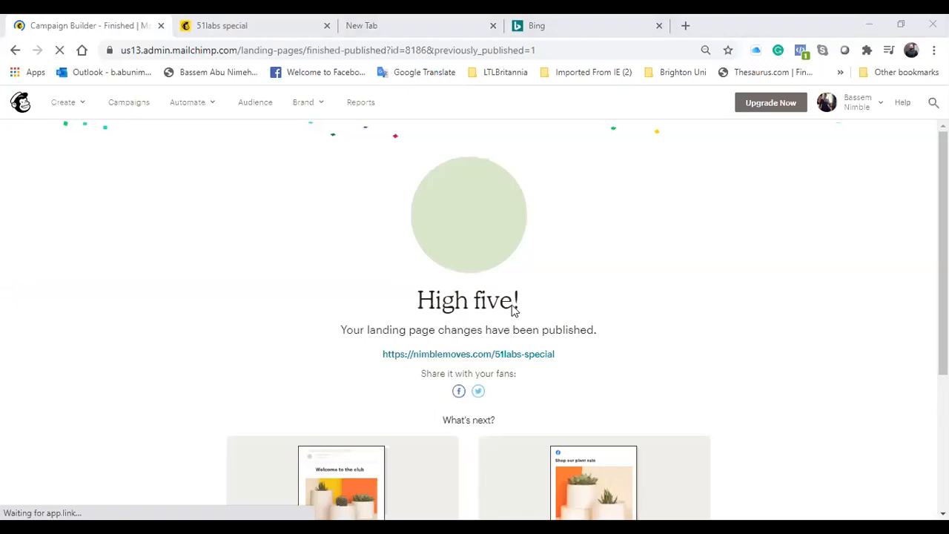
Inspect the embedded video and the signup form on the live landing page.
{"action": "key", "text": "ctrl+Tab"}
{"action": "scroll", "coordinate": [726, 329], "scroll_direction": "down", "scroll_amount": 5}
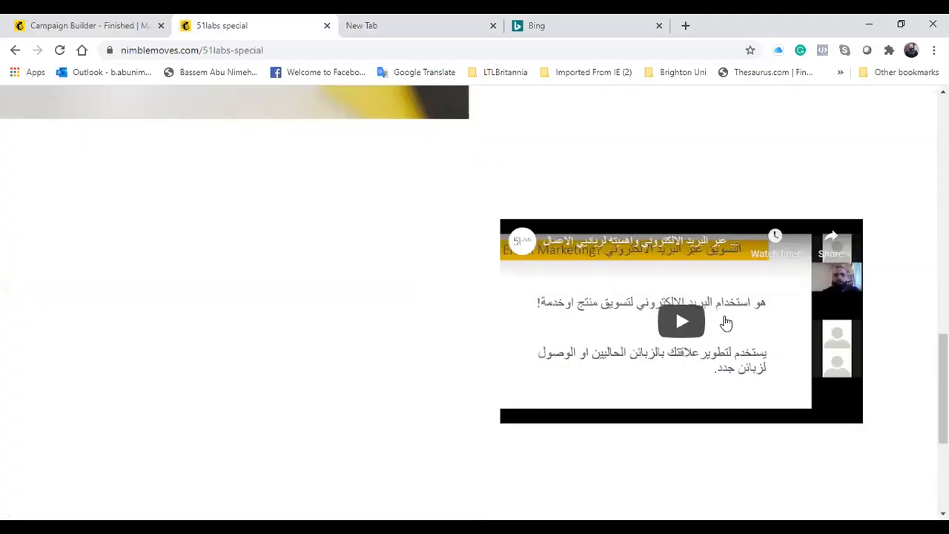
{"action": "scroll", "coordinate": [726, 324], "scroll_direction": "down", "scroll_amount": 1}
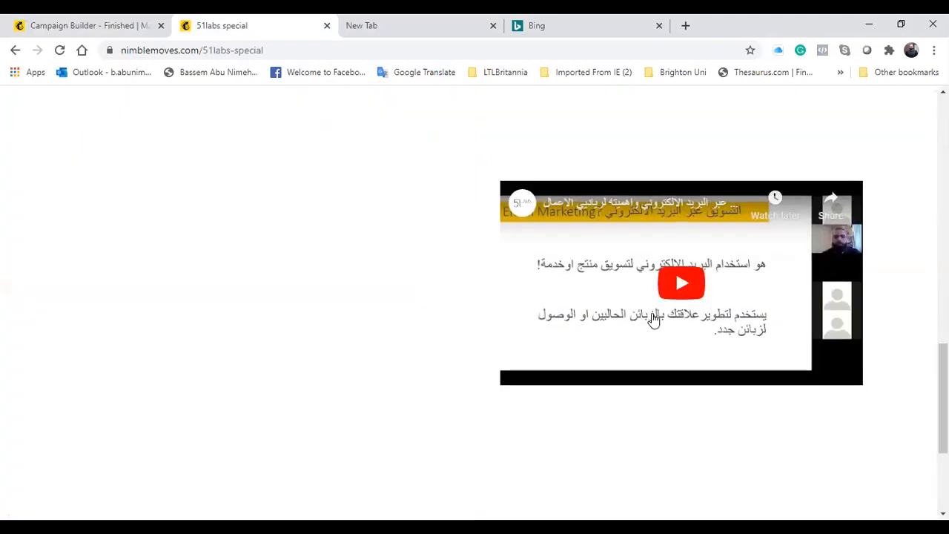
{"action": "scroll", "coordinate": [659, 375], "scroll_direction": "up", "scroll_amount": 3}
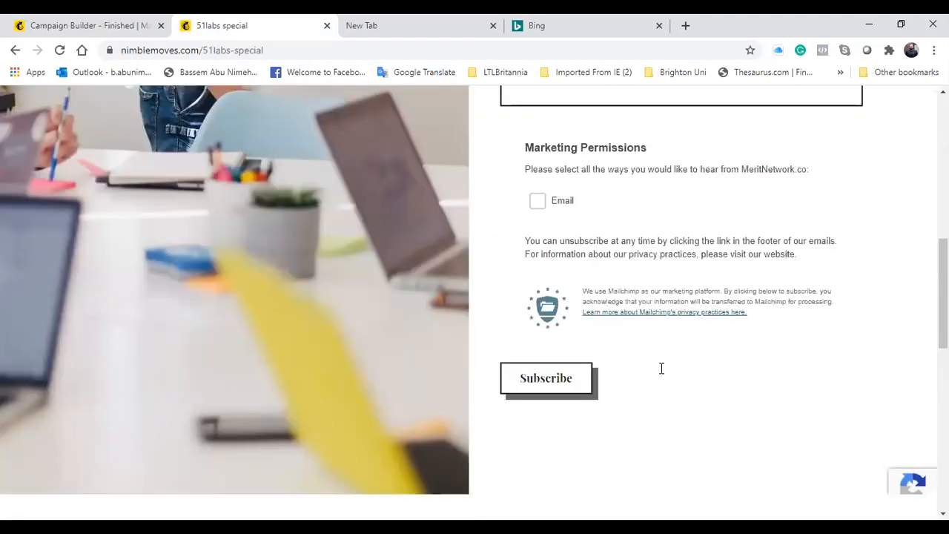
{"action": "scroll", "coordinate": [660, 369], "scroll_direction": "up", "scroll_amount": 5}
Check the Nimble Audience overview in Mailchimp and compare it with the headline area of the live landing page.
{"action": "left_click", "coordinate": [150, 28]}
{"action": "left_click", "coordinate": [252, 104]}
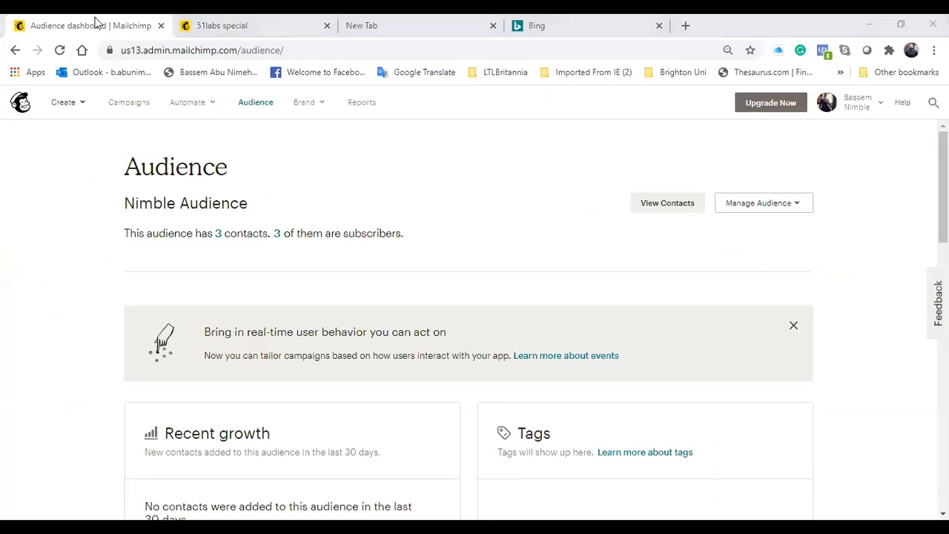
{"action": "key", "text": "ctrl+Tab"}
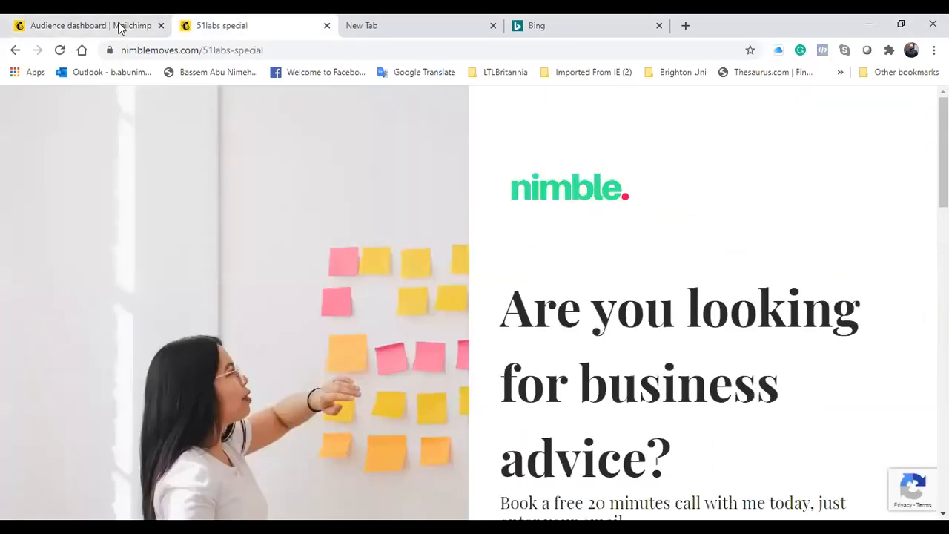
{"action": "left_click", "coordinate": [109, 26]}
{"action": "key", "text": "ctrl+Tab"}
{"action": "scroll", "coordinate": [502, 349], "scroll_direction": "down", "scroll_amount": 1}
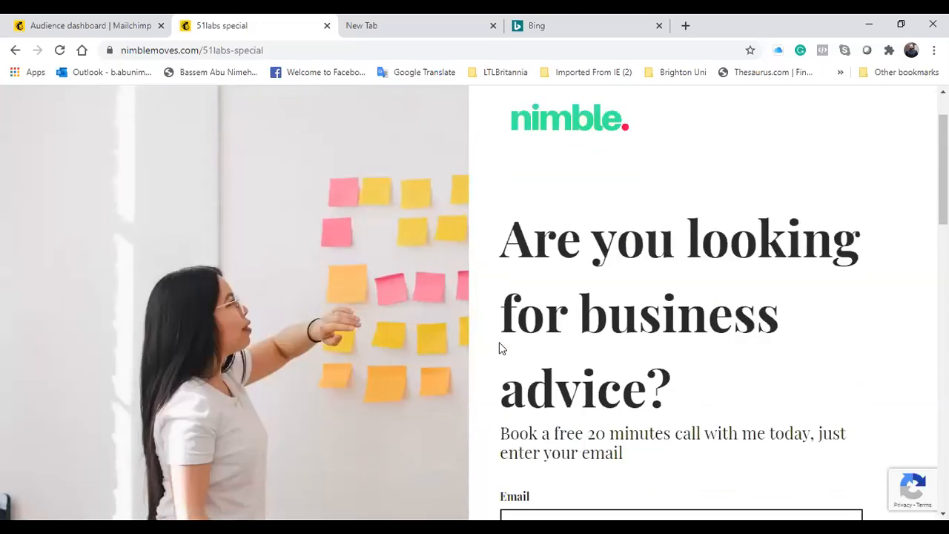
{"action": "scroll", "coordinate": [501, 349], "scroll_direction": "up", "scroll_amount": 1}
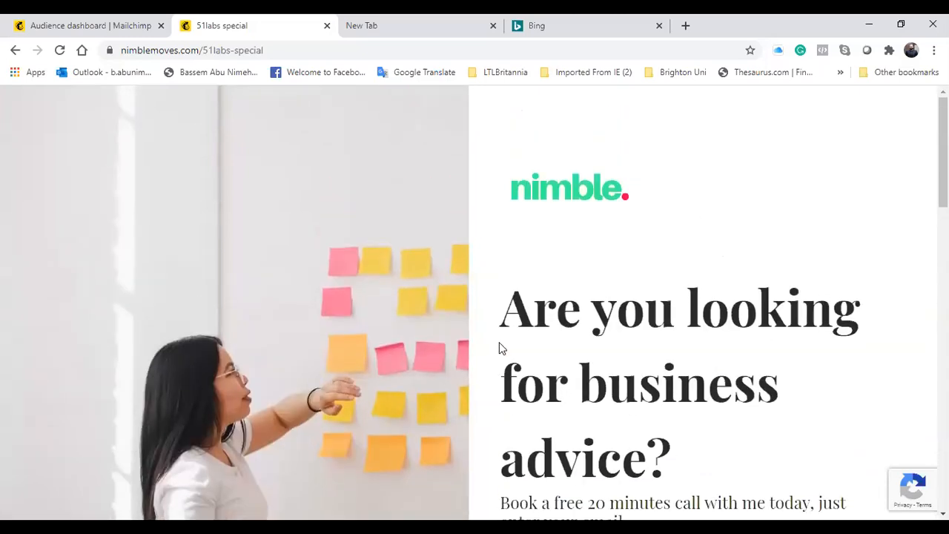
{"action": "left_click", "coordinate": [103, 26]}
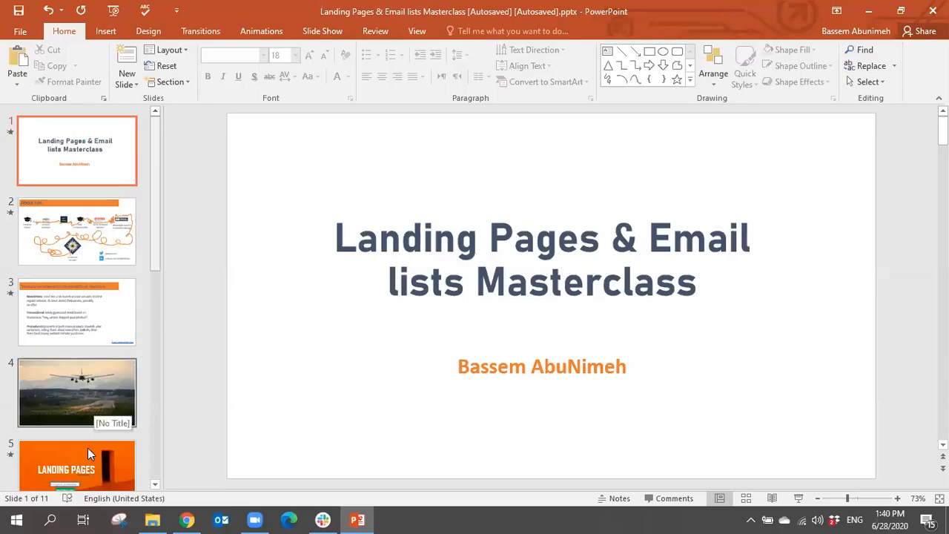
Switch to the Landing Pages & Email lists Masterclass deck in PowerPoint and start the slide show from the Landing Pages slide.
{"action": "scroll", "coordinate": [74, 386], "scroll_direction": "down", "scroll_amount": 1}
{"action": "left_click", "coordinate": [62, 393]}
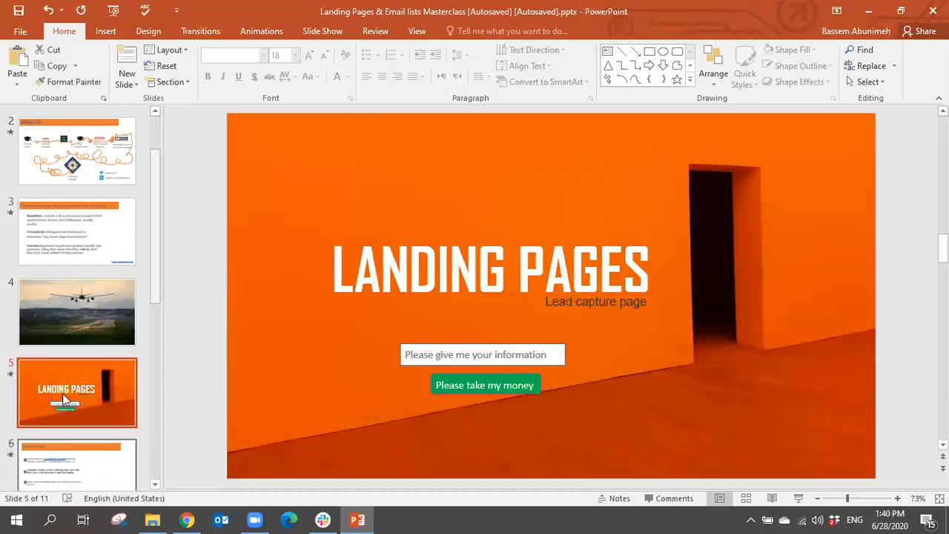
{"action": "left_click", "coordinate": [798, 498]}
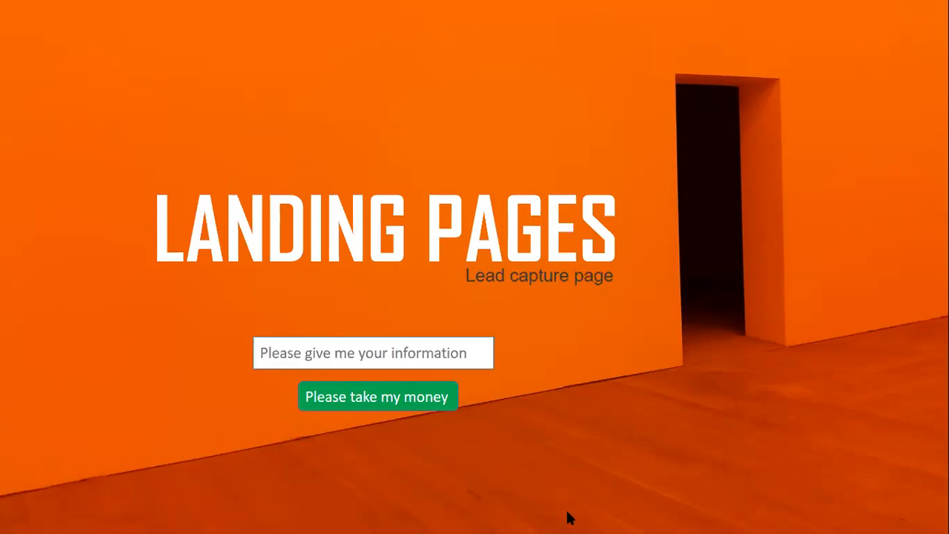
Go back in the slide show to the About Me slide and advance to the types of Email Marketing slide.
{"action": "left_click", "coordinate": [502, 362]}
{"action": "key", "text": "Left"}
{"action": "key", "text": "Left"}
{"action": "key", "text": "Left"}
{"action": "key", "text": "Left"}
{"action": "key", "text": "Left"}
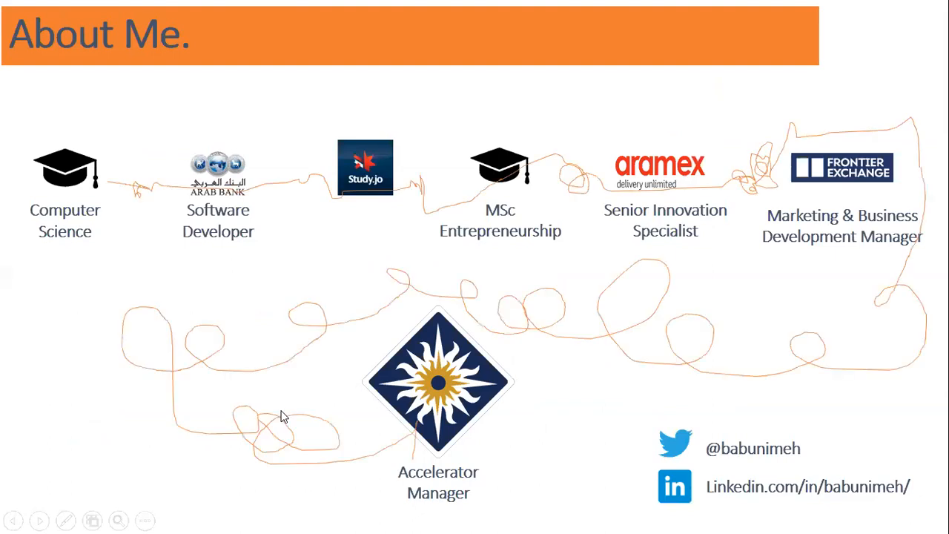
{"action": "key", "text": "Right"}
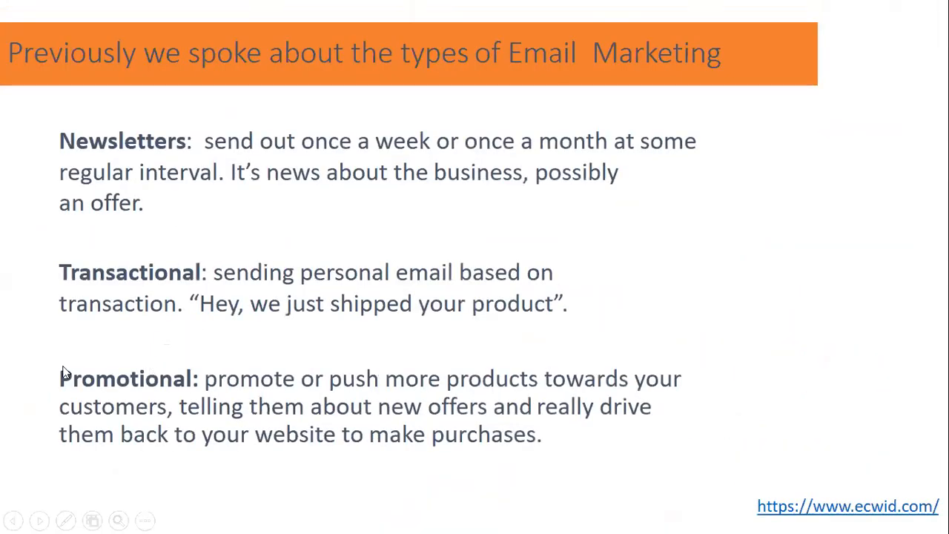
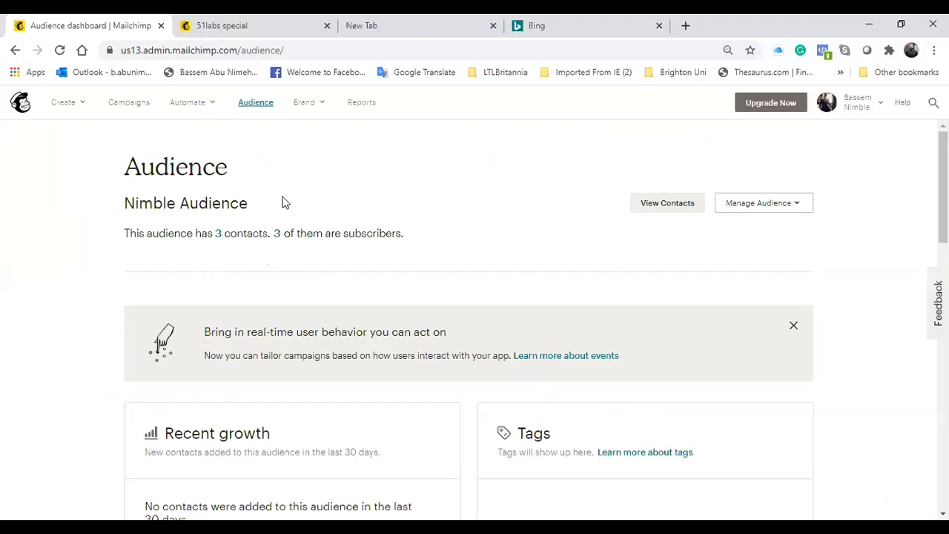
Switch to Mailchimp and create a landing page named "test" for Nimble Audience from one of the templates.
{"action": "left_click", "coordinate": [82, 105]}
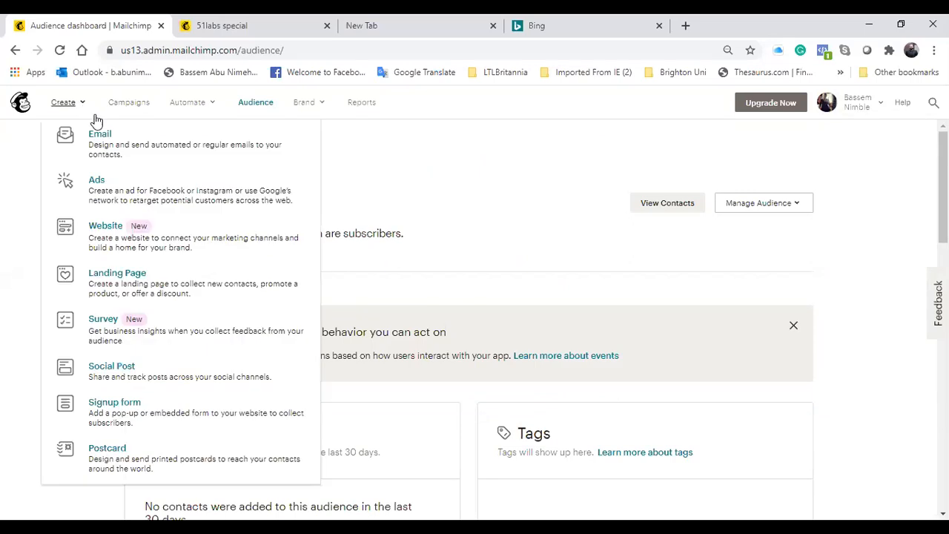
{"action": "left_click", "coordinate": [123, 281]}
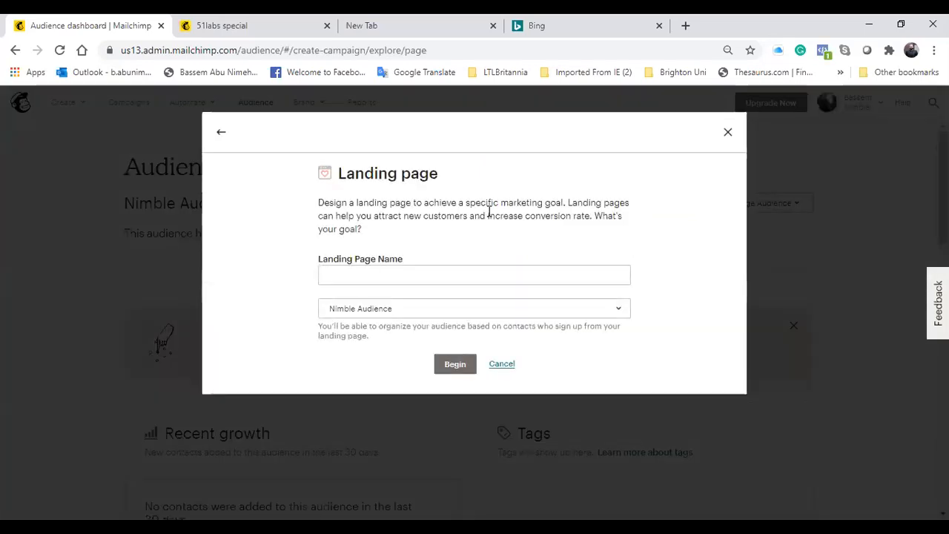
{"action": "left_click", "coordinate": [399, 273]}
{"action": "type", "text": "test"}
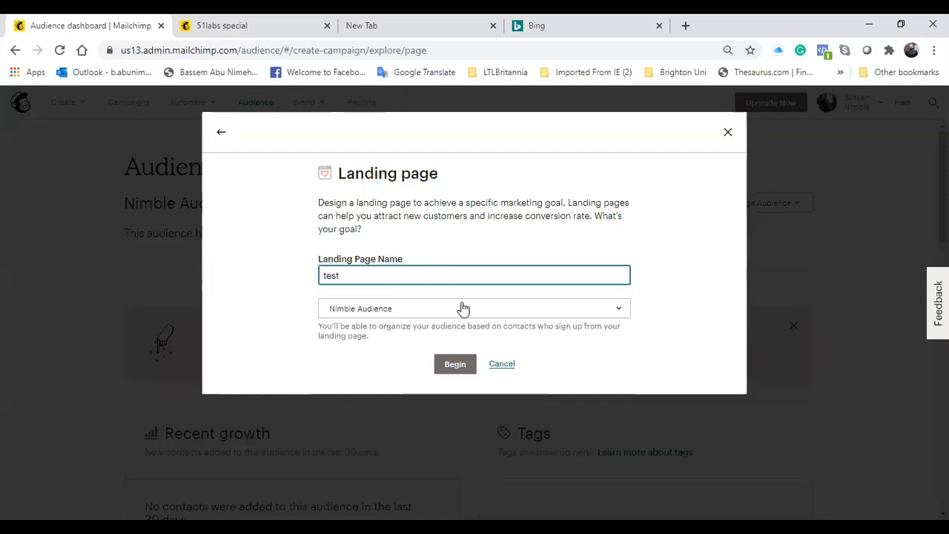
{"action": "left_click", "coordinate": [462, 364]}
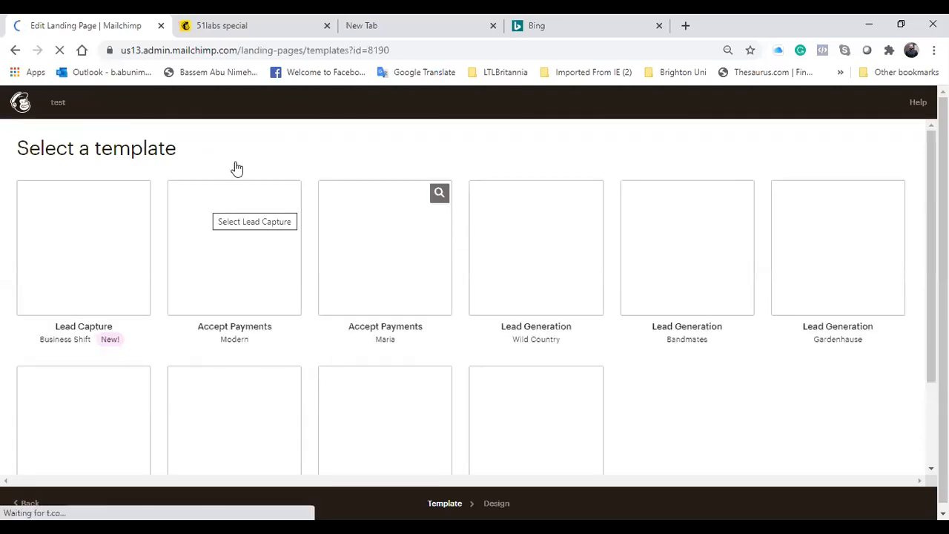
{"action": "left_click", "coordinate": [232, 222]}
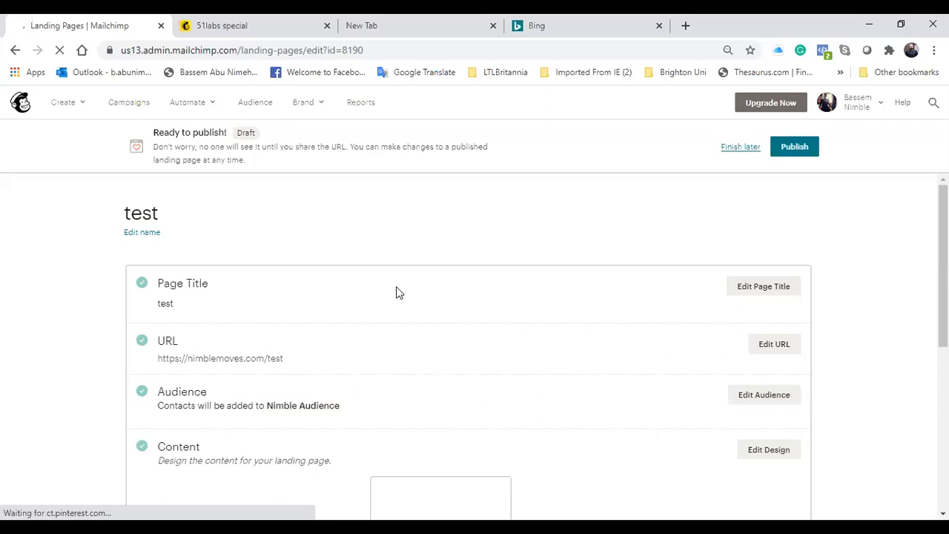
Switch the test landing page's URL to a Mailchimp domain.
{"action": "scroll", "coordinate": [773, 343], "scroll_direction": "down", "scroll_amount": 1}
{"action": "left_click", "coordinate": [771, 276]}
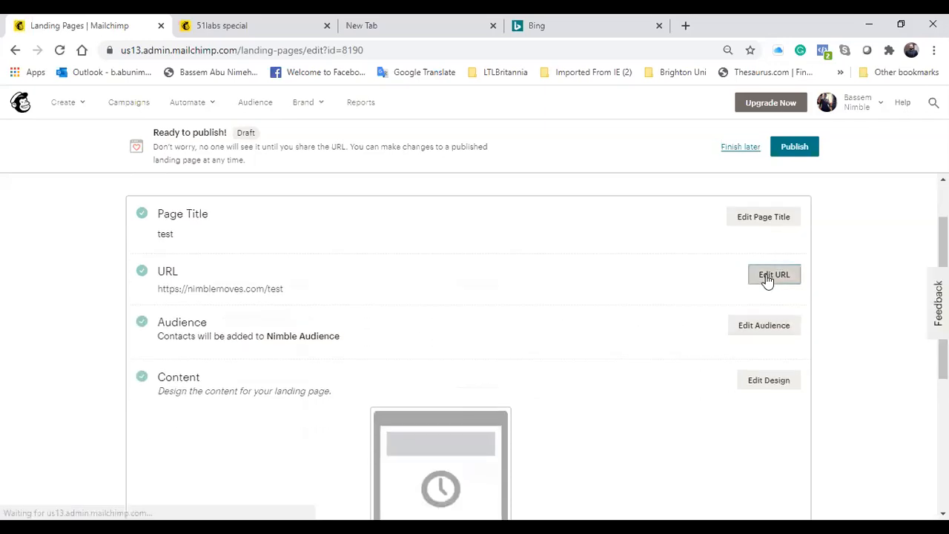
{"action": "left_click", "coordinate": [164, 343]}
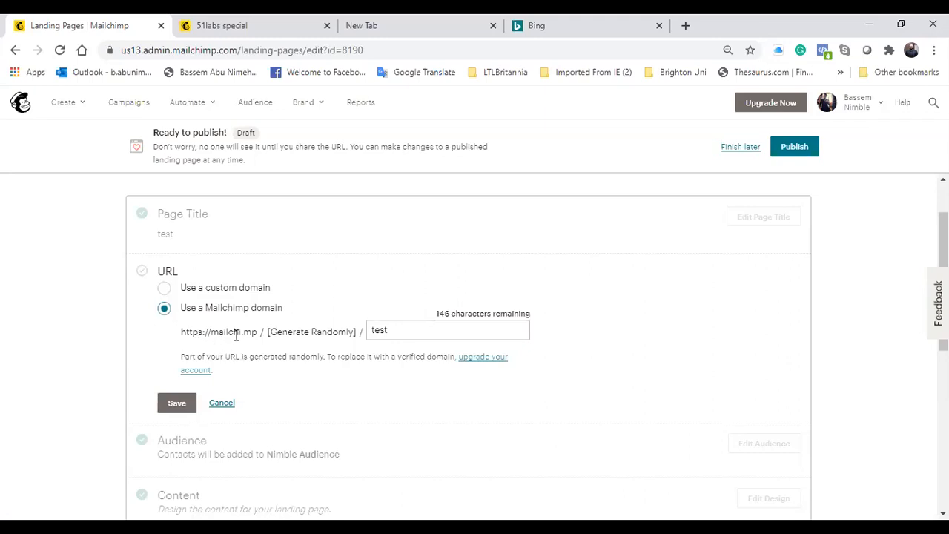
{"action": "left_click", "coordinate": [379, 331]}
{"action": "double_click", "coordinate": [379, 330]}
{"action": "type", "text": "special"}
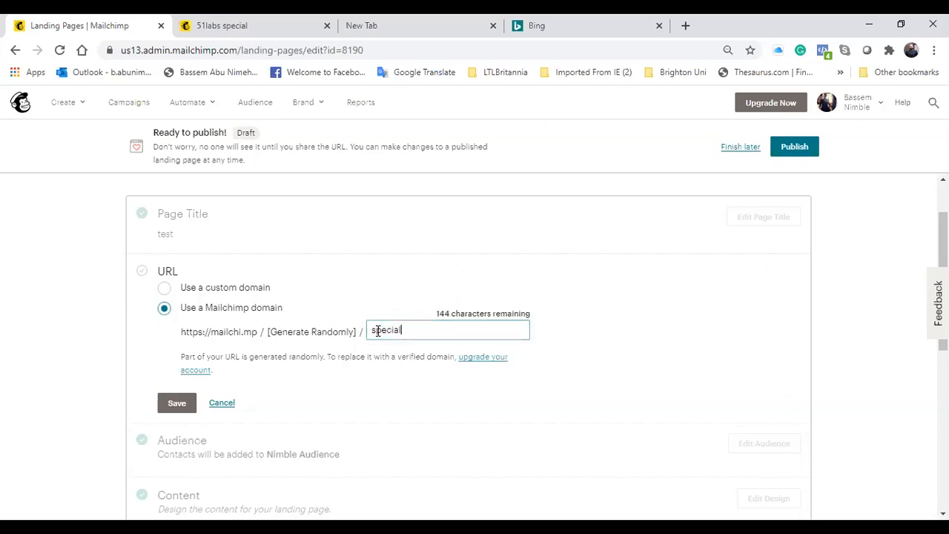
{"action": "type", "text": " offer"}
{"action": "key", "text": "BackSpace"}
{"action": "key", "text": "BackSpace"}
{"action": "key", "text": "BackSpace"}
{"action": "key", "text": "BackSpace"}
{"action": "key", "text": "BackSpace"}
{"action": "key", "text": "BackSpace"}
{"action": "key", "text": "BackSpace"}
{"action": "key", "text": "BackSpace"}
{"action": "key", "text": "BackSpace"}
{"action": "key", "text": "BackSpace"}
{"action": "key", "text": "BackSpace"}
{"action": "key", "text": "BackSpace"}
Try to save test1 as the ending of the test landing page's Mailchimp domain URL.
{"action": "left_click", "coordinate": [377, 330]}
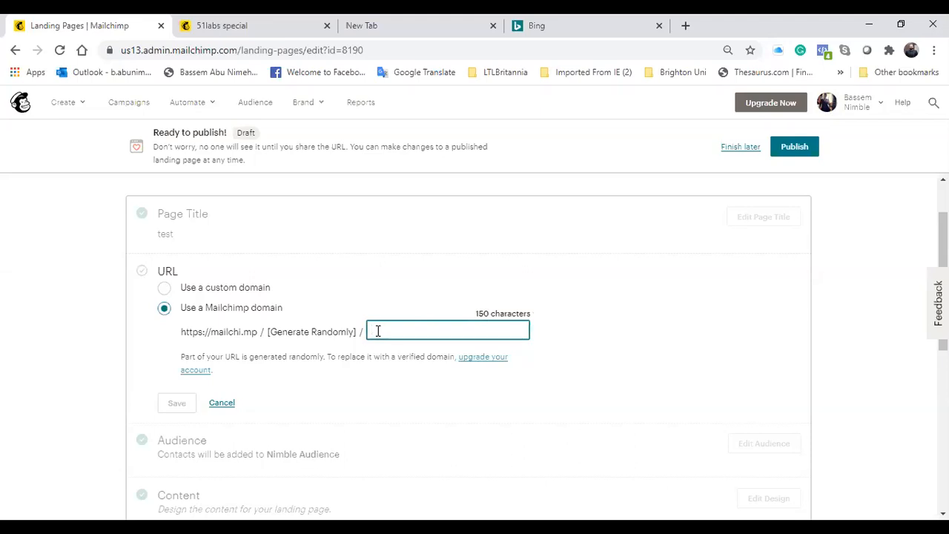
{"action": "type", "text": "test"}
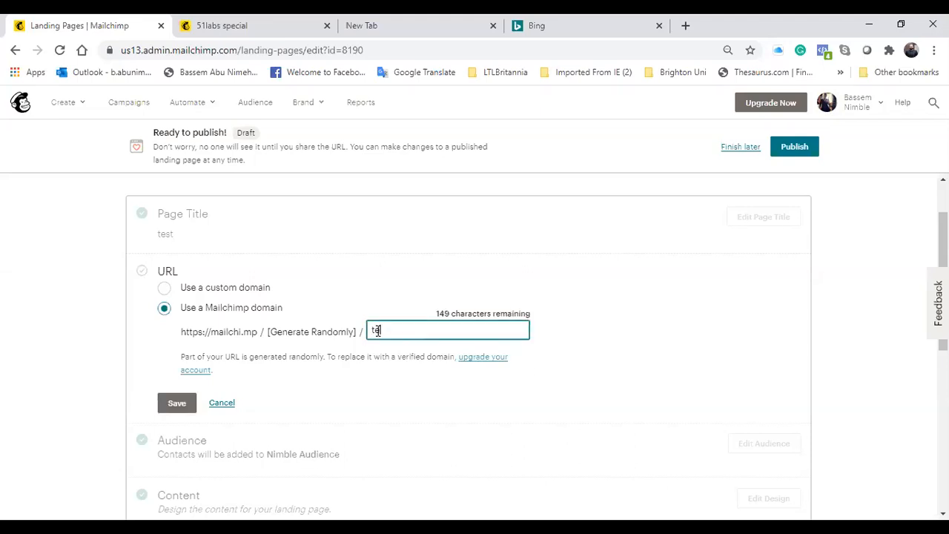
{"action": "type", "text": "1"}
{"action": "left_click", "coordinate": [179, 404]}
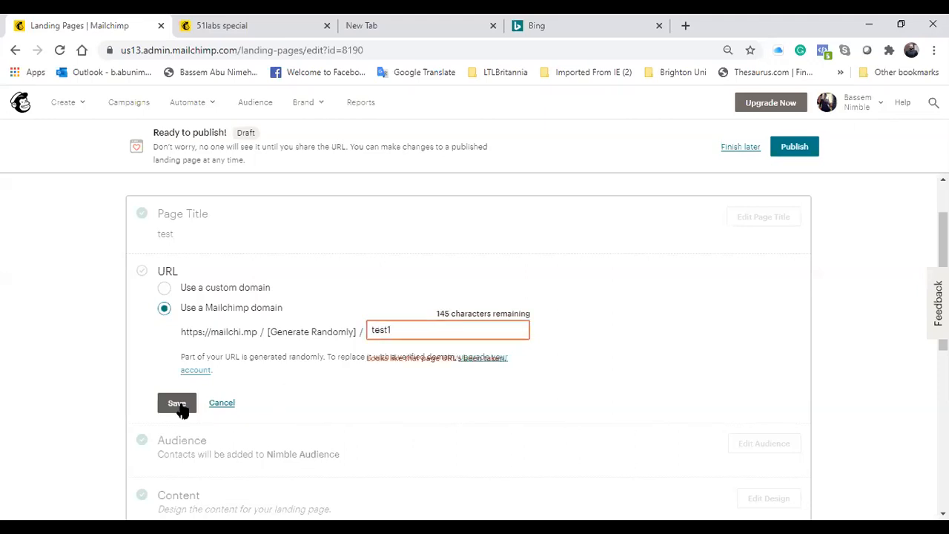
Change the ending of the landing page URL to testtt and save it.
{"action": "left_click", "coordinate": [408, 323]}
{"action": "key", "text": "BackSpace"}
{"action": "type", "text": "tt"}
{"action": "left_click", "coordinate": [176, 403]}
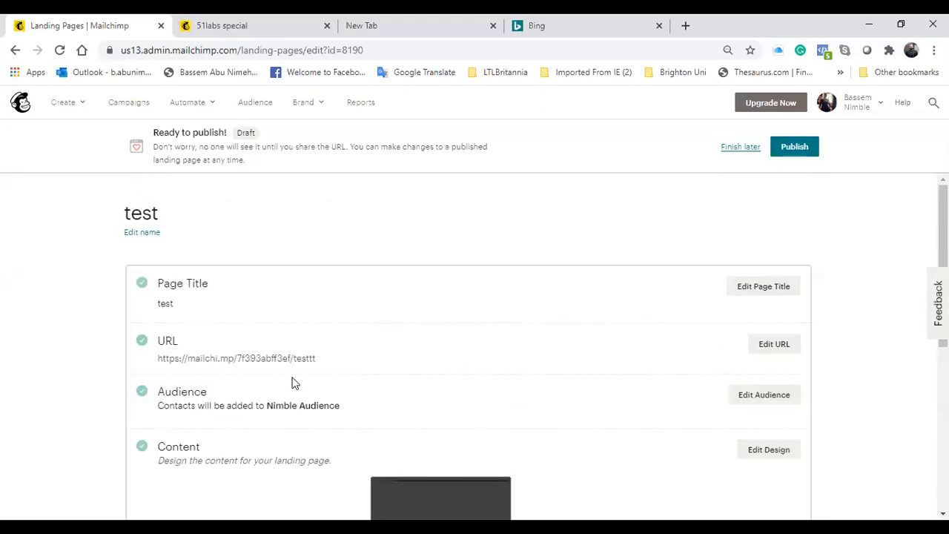
Publish the test landing page and open its live link.
{"action": "left_click", "coordinate": [793, 146]}
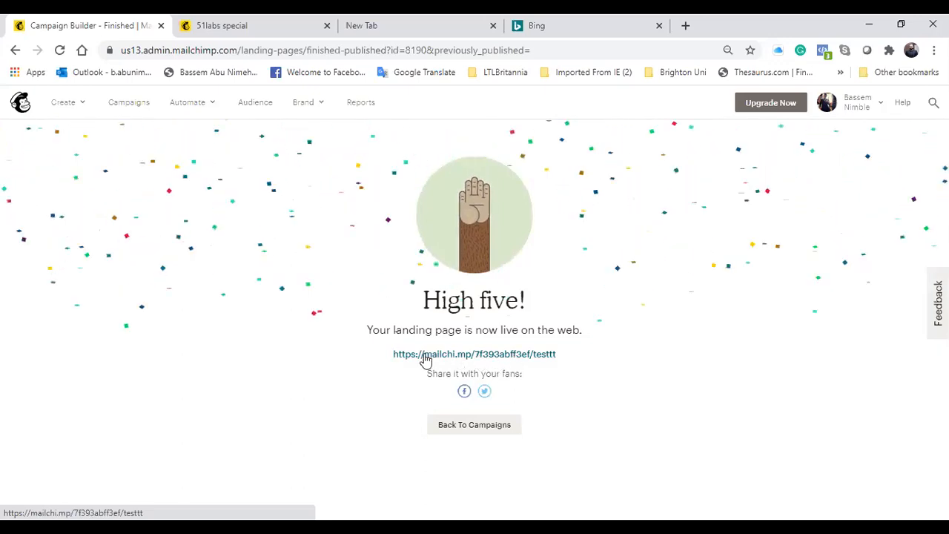
{"action": "left_click", "coordinate": [502, 356]}
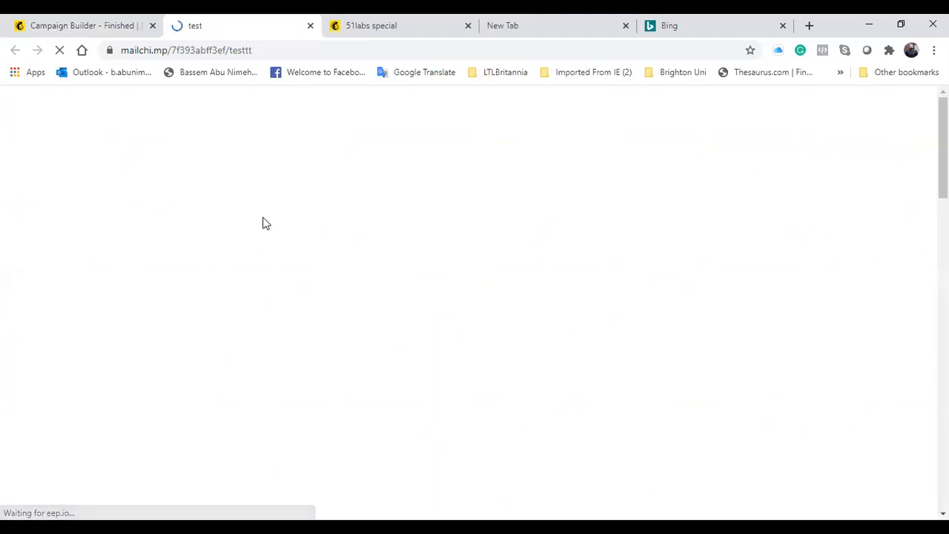
Examine the live test page's full web address and look through the page down to its footer.
{"action": "left_click_drag", "start_coordinate": [259, 50], "coordinate": [123, 51]}
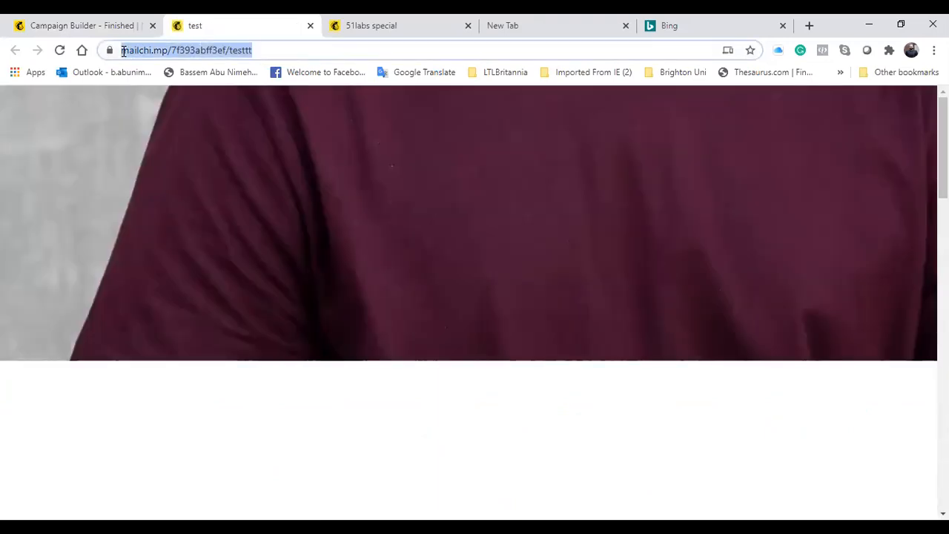
{"action": "double_click", "coordinate": [248, 49]}
{"action": "left_click", "coordinate": [274, 50]}
{"action": "triple_click", "coordinate": [275, 49]}
{"action": "double_click", "coordinate": [275, 49]}
{"action": "left_click", "coordinate": [287, 50]}
{"action": "scroll", "coordinate": [368, 246], "scroll_direction": "down", "scroll_amount": 10}
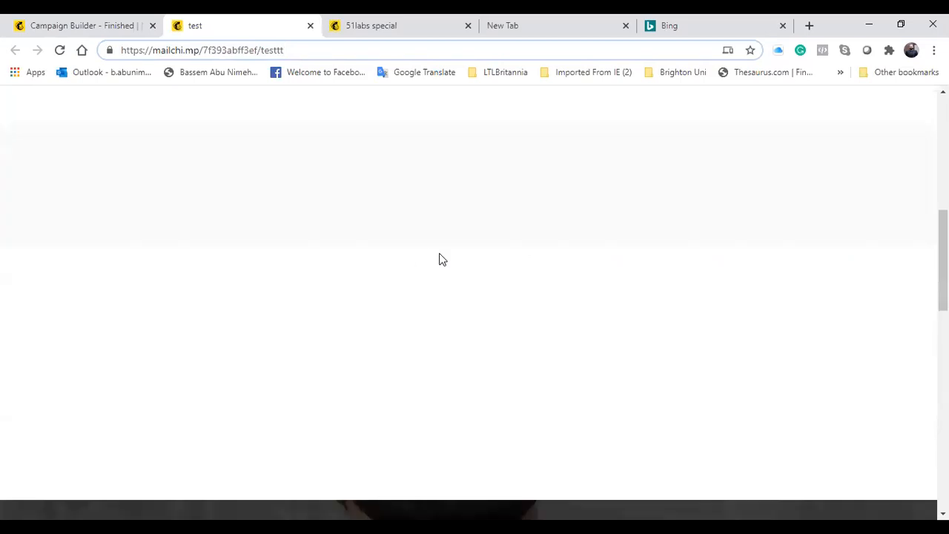
{"action": "scroll", "coordinate": [451, 303], "scroll_direction": "down", "scroll_amount": 8}
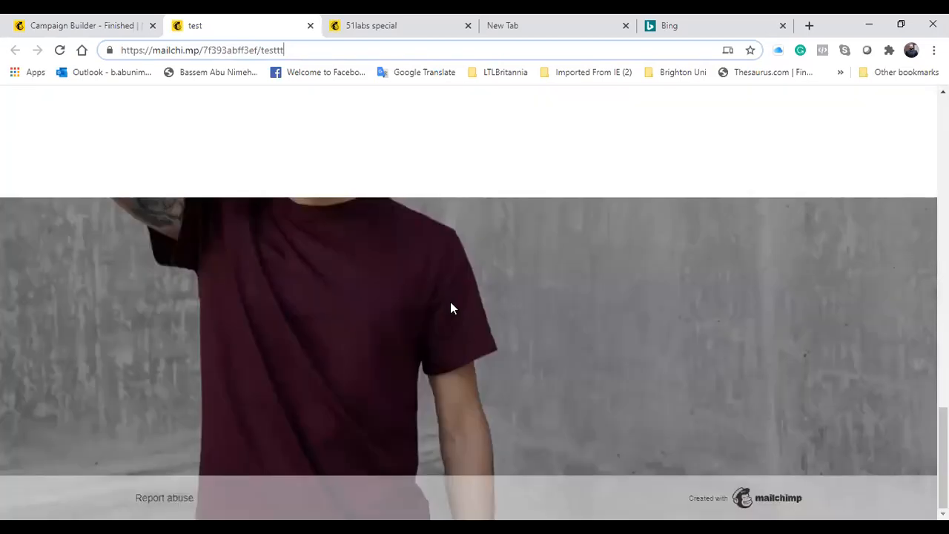
{"action": "scroll", "coordinate": [453, 308], "scroll_direction": "up", "scroll_amount": 5}
{"action": "scroll", "coordinate": [451, 304], "scroll_direction": "up", "scroll_amount": 8}
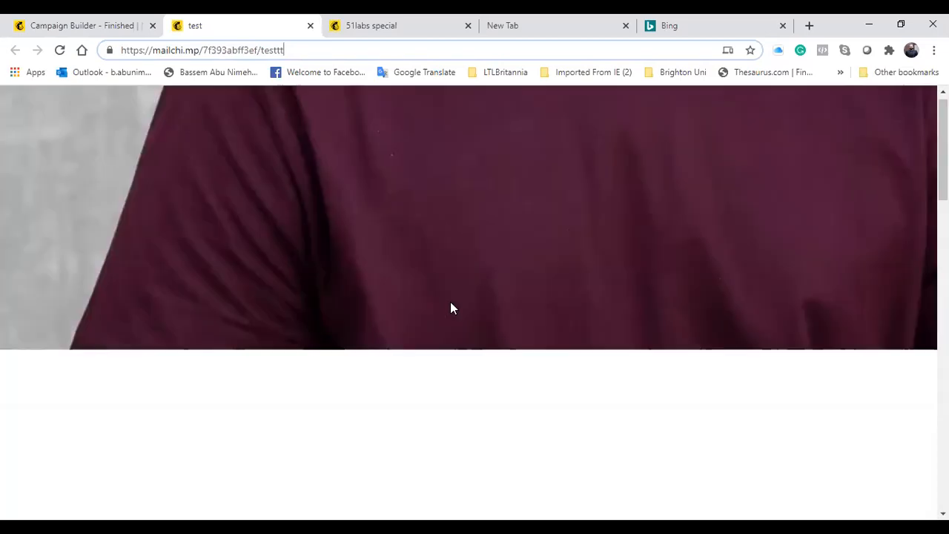
{"action": "left_click_drag", "start_coordinate": [290, 49], "coordinate": [102, 47]}
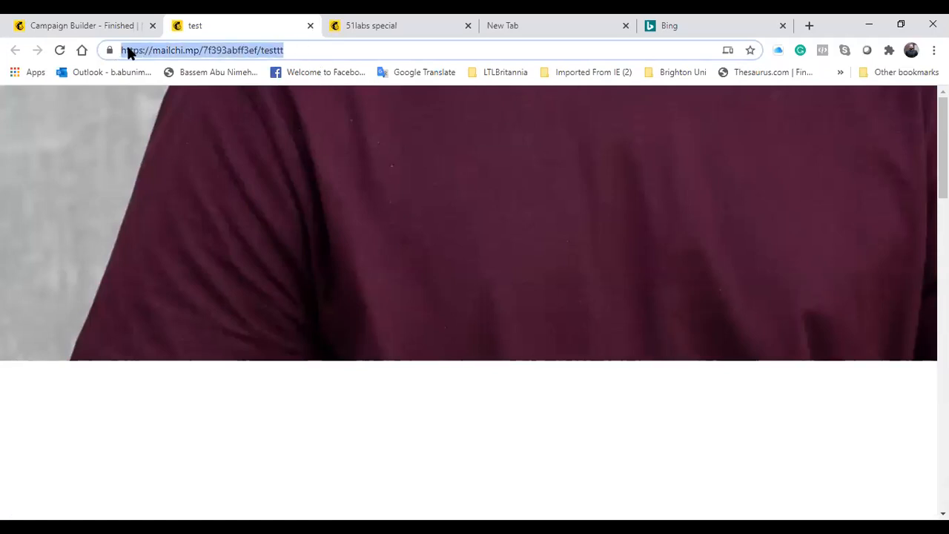
{"action": "left_click", "coordinate": [286, 50]}
{"action": "double_click", "coordinate": [282, 50]}
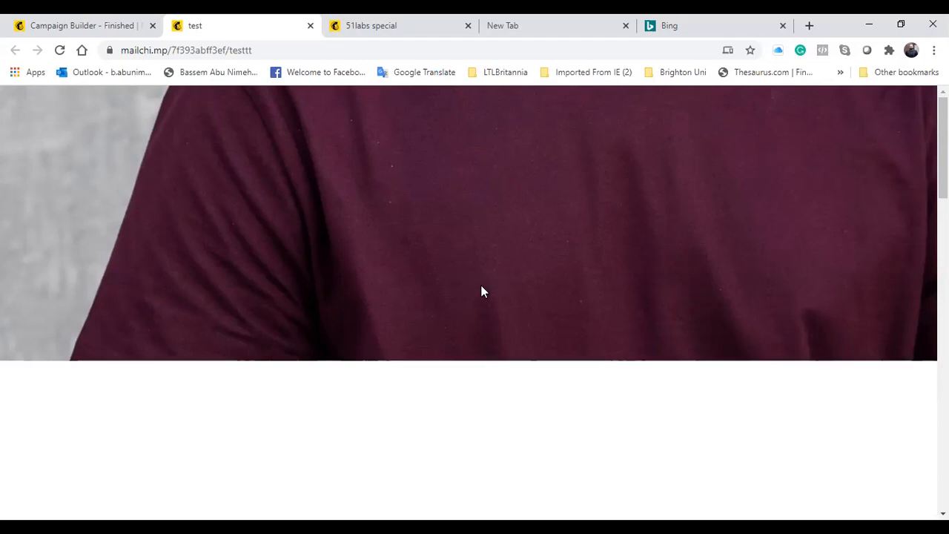
{"action": "scroll", "coordinate": [480, 297], "scroll_direction": "down", "scroll_amount": 3}
{"action": "scroll", "coordinate": [481, 302], "scroll_direction": "down", "scroll_amount": 6}
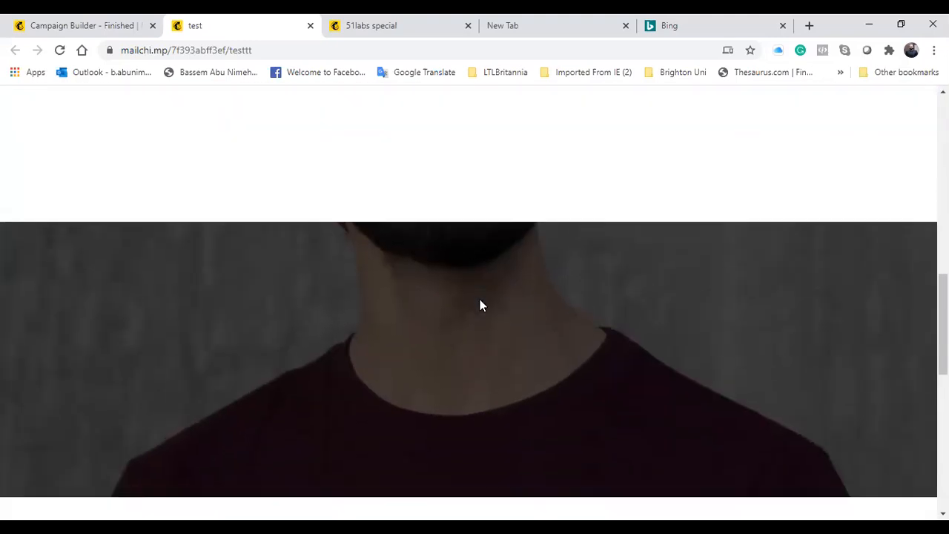
{"action": "scroll", "coordinate": [480, 306], "scroll_direction": "up", "scroll_amount": 5}
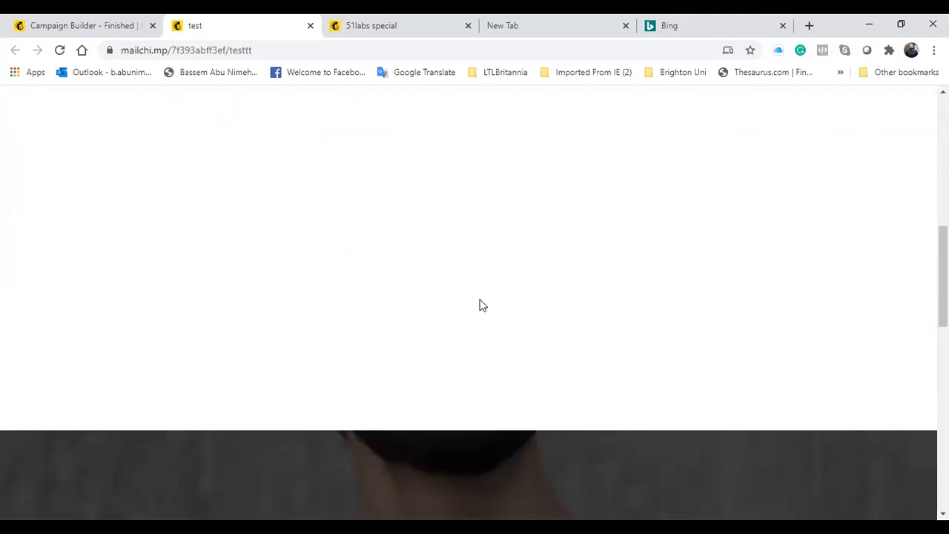
{"action": "scroll", "coordinate": [481, 305], "scroll_direction": "up", "scroll_amount": 4}
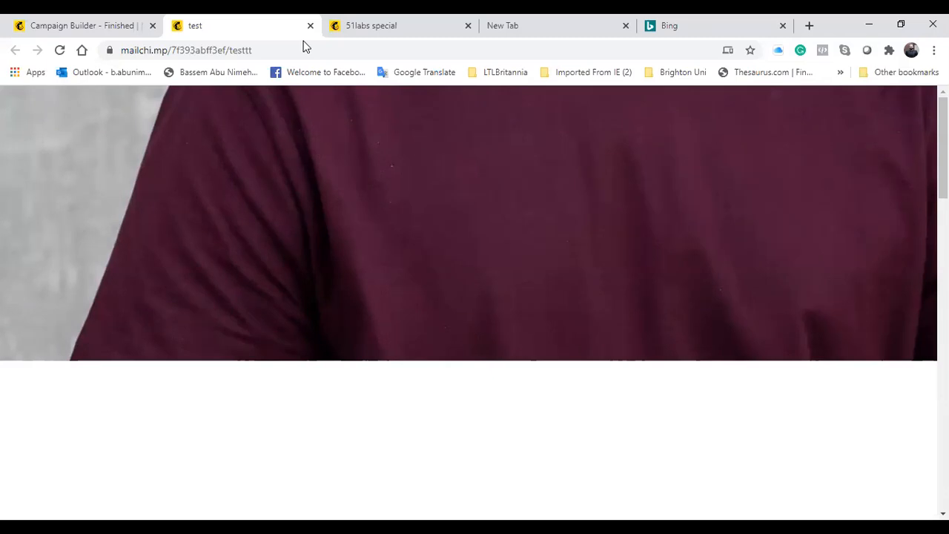
{"action": "scroll", "coordinate": [473, 279], "scroll_direction": "down", "scroll_amount": 1}
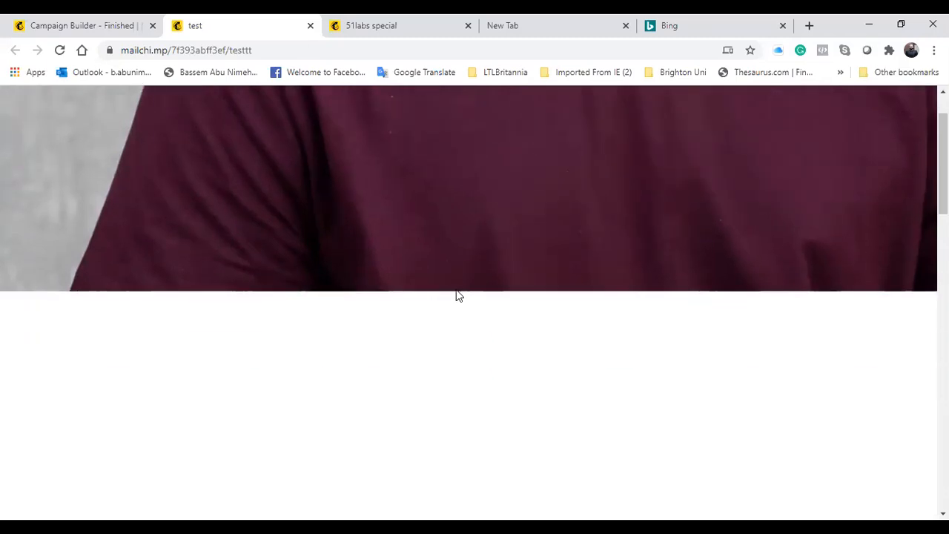
{"action": "scroll", "coordinate": [508, 302], "scroll_direction": "up", "scroll_amount": 1}
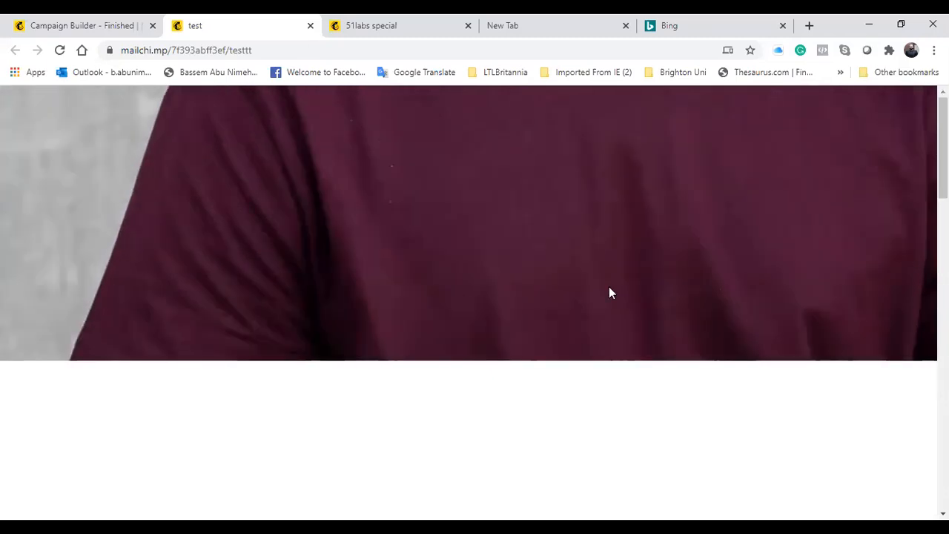